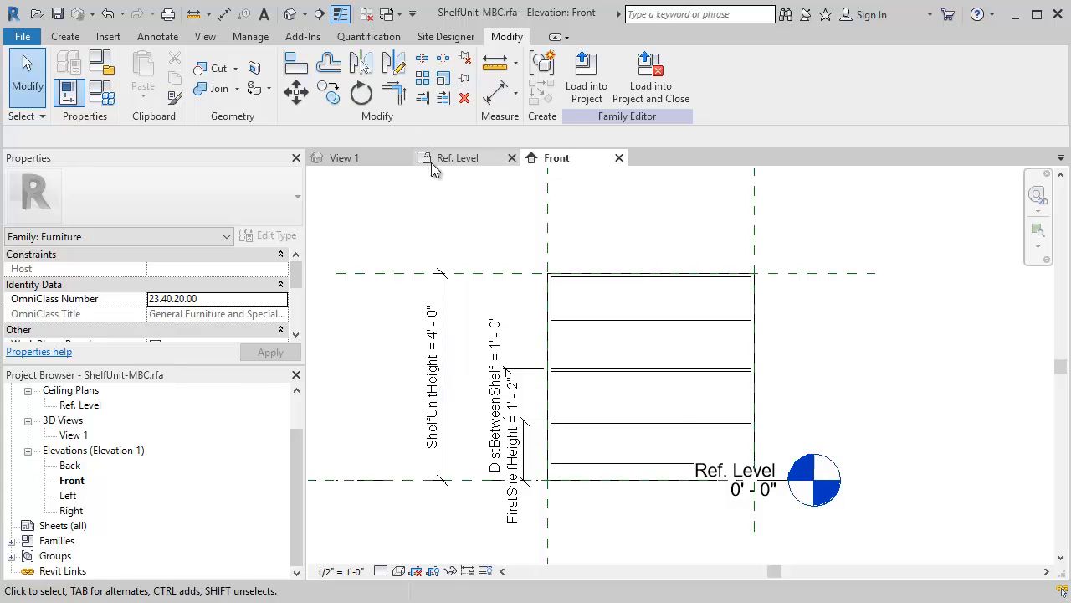
- Examine the shelf unit in the 3D view, orbiting it until its open front and shelves can be seen
{"action": "left_click", "coordinate": [393, 159]}
{"action": "middle_click_drag", "start_coordinate": [801, 415], "coordinate": [757, 433], "text": "shift"}
{"action": "scroll", "coordinate": [751, 437], "scroll_direction": "up", "scroll_amount": 2}
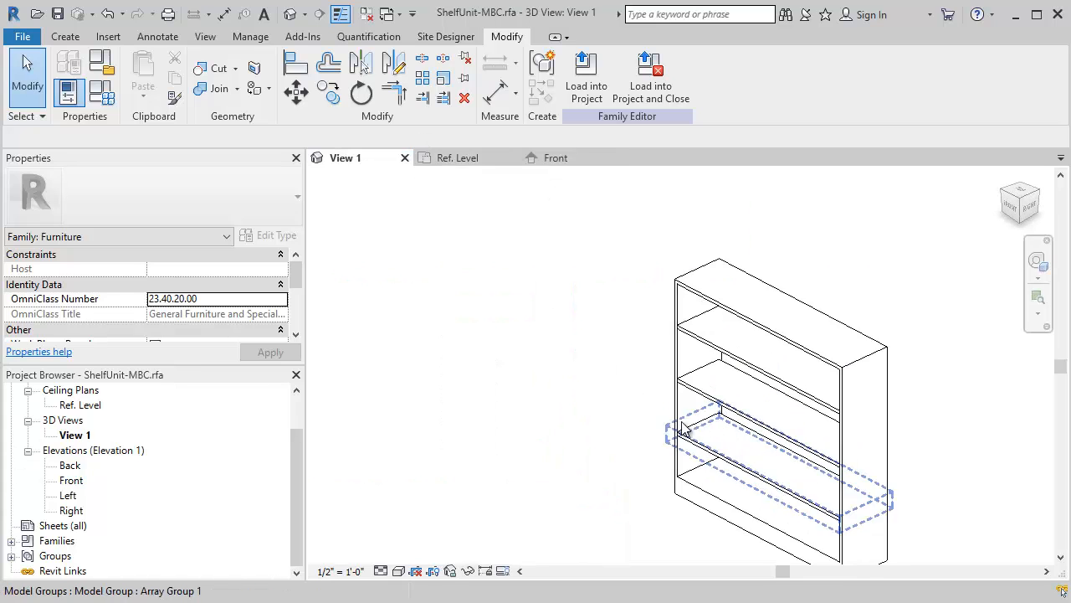
{"action": "scroll", "coordinate": [684, 429], "scroll_direction": "up", "scroll_amount": 2}
{"action": "middle_click_drag", "start_coordinate": [684, 428], "coordinate": [503, 390]}
{"action": "scroll", "coordinate": [524, 387], "scroll_direction": "up", "scroll_amount": 1}
{"action": "scroll", "coordinate": [524, 385], "scroll_direction": "down", "scroll_amount": 4}
{"action": "middle_click_drag", "start_coordinate": [553, 418], "coordinate": [585, 398], "text": "shift"}
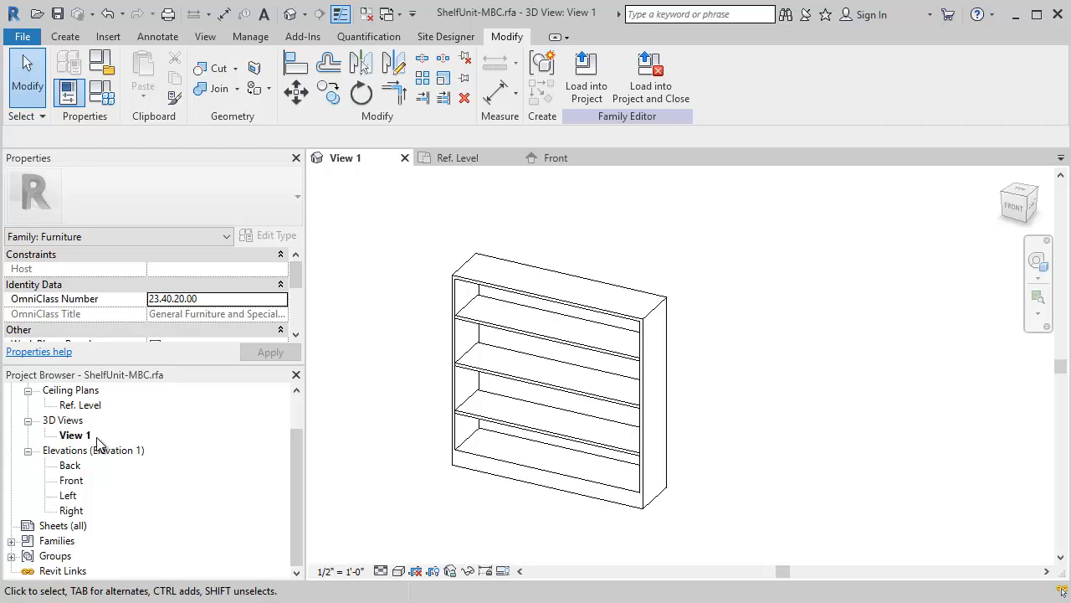
{"action": "left_click", "coordinate": [90, 406]}
{"action": "double_click", "coordinate": [92, 407]}
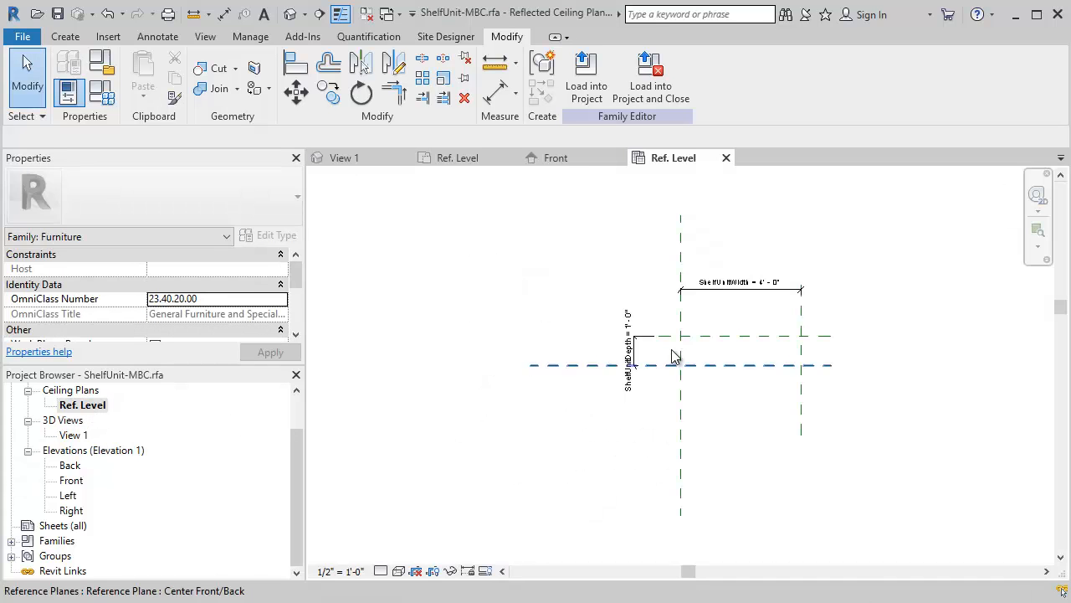
{"action": "scroll", "coordinate": [770, 375], "scroll_direction": "up", "scroll_amount": 3}
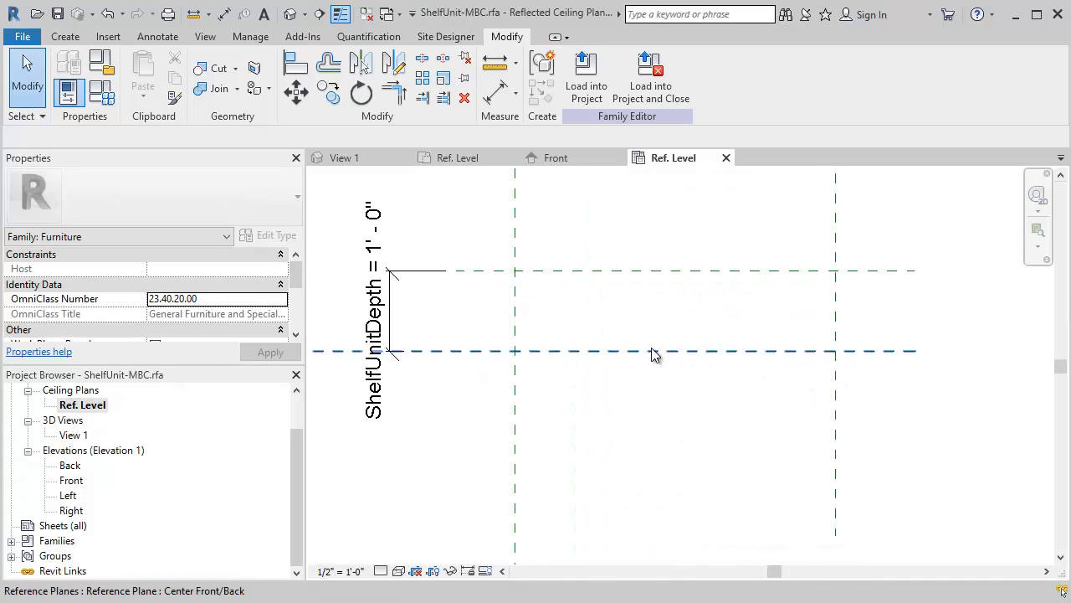
{"action": "scroll", "coordinate": [627, 349], "scroll_direction": "down", "scroll_amount": 1}
{"action": "middle_click_drag", "start_coordinate": [610, 346], "coordinate": [559, 405]}
{"action": "scroll", "coordinate": [533, 399], "scroll_direction": "up", "scroll_amount": 3}
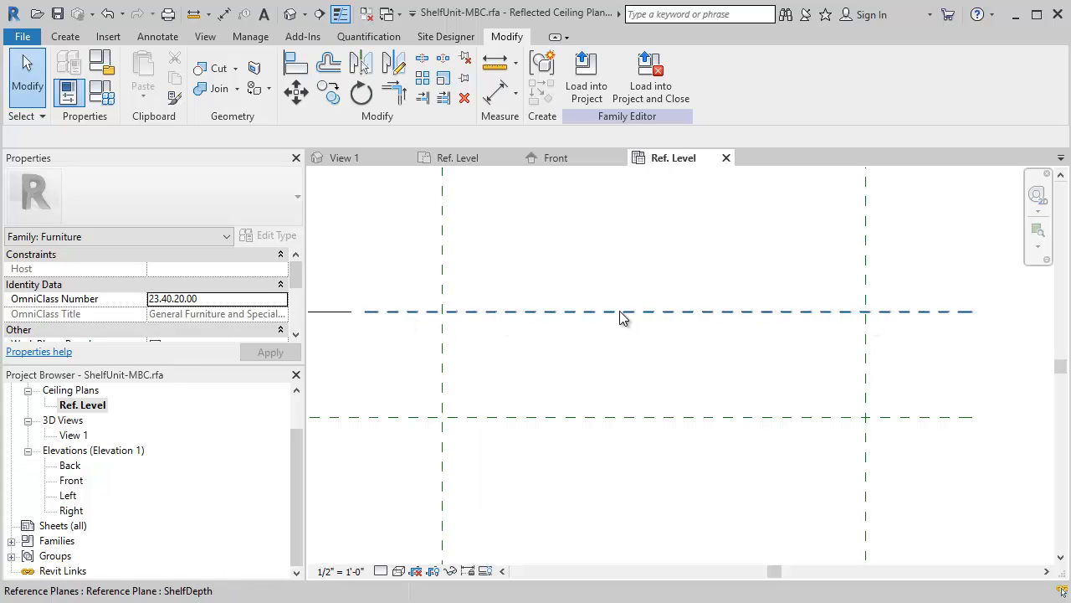
{"action": "left_click", "coordinate": [65, 37]}
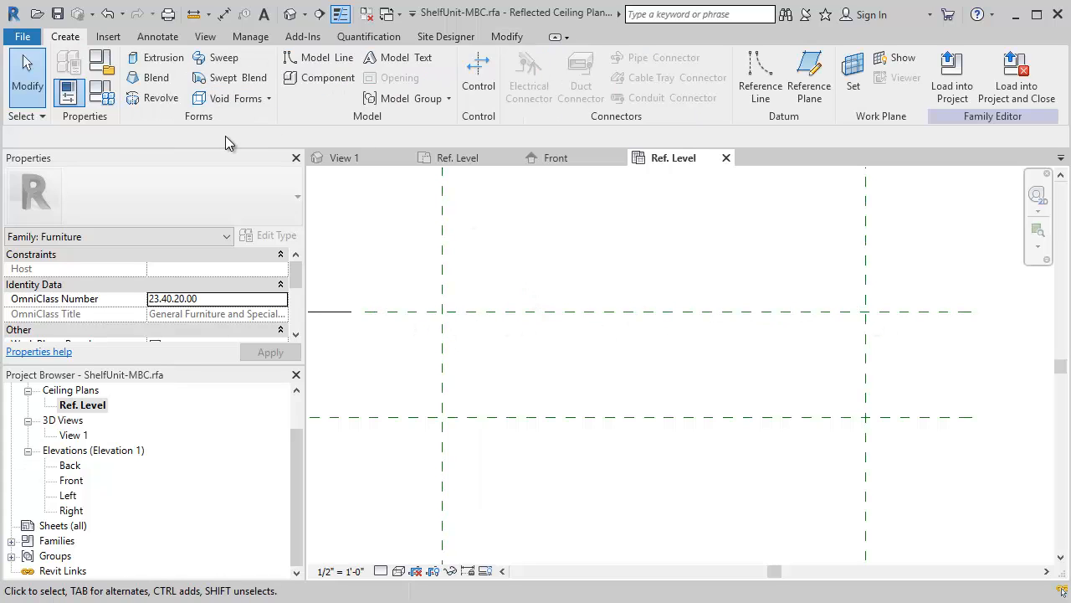
{"action": "left_click", "coordinate": [159, 57]}
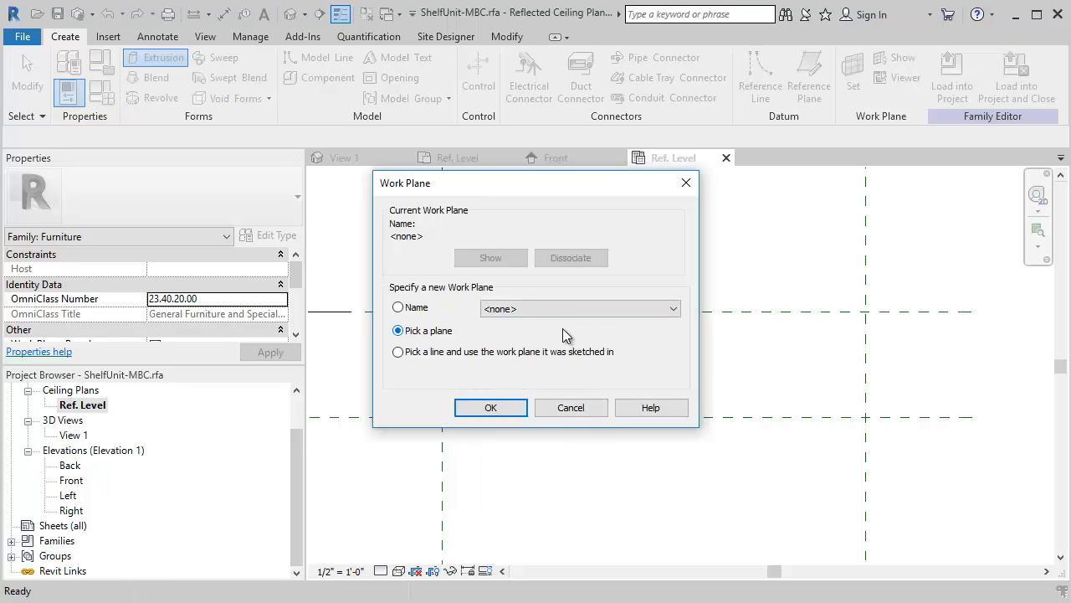
{"action": "left_click", "coordinate": [675, 311]}
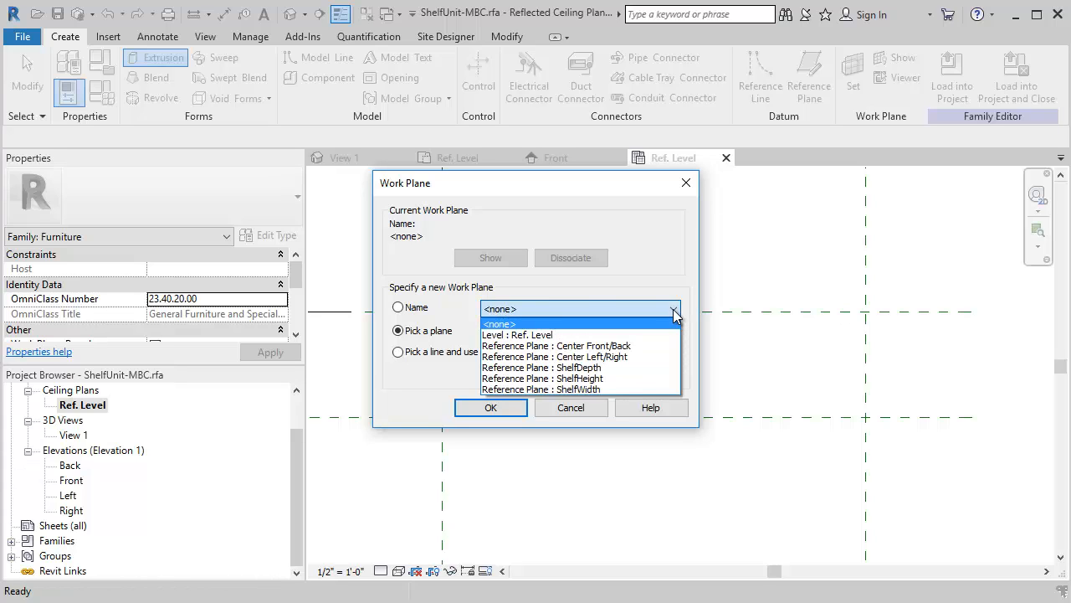
{"action": "left_click", "coordinate": [571, 408]}
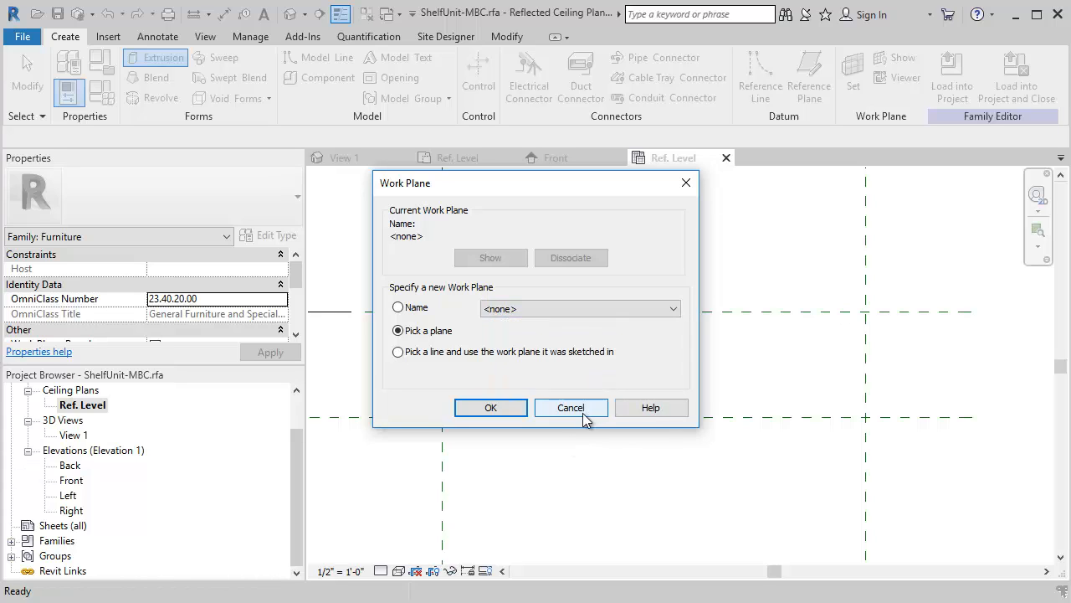
{"action": "left_click", "coordinate": [571, 407]}
- In the Front elevation, create a 1' 0" deep extrusion from a rectangle around the shelf unit's outline, with its four sides locked to the reference planes
{"action": "double_click", "coordinate": [70, 480]}
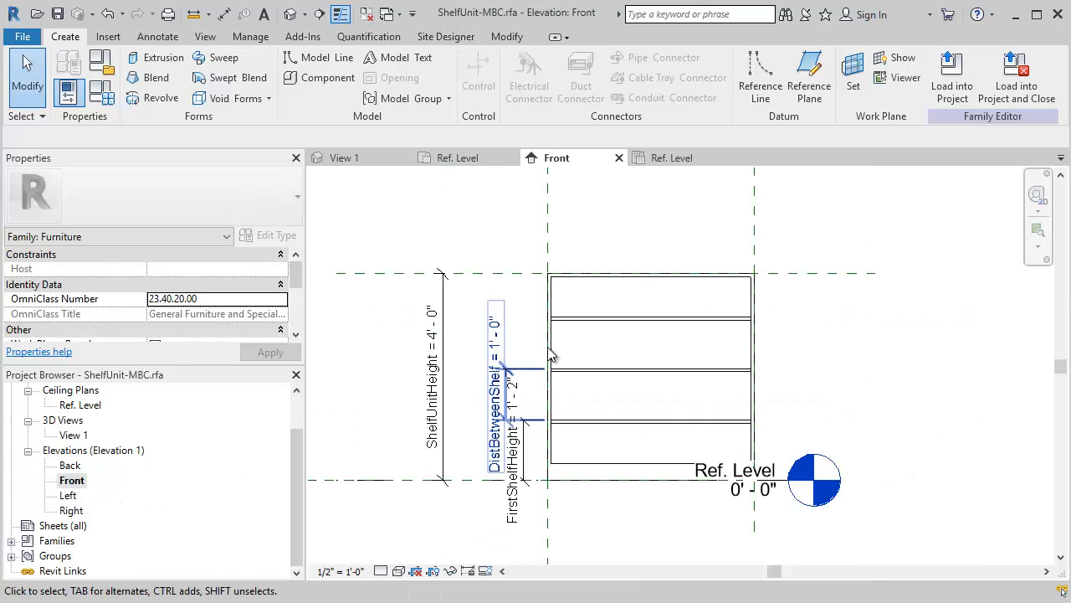
{"action": "left_click", "coordinate": [184, 63]}
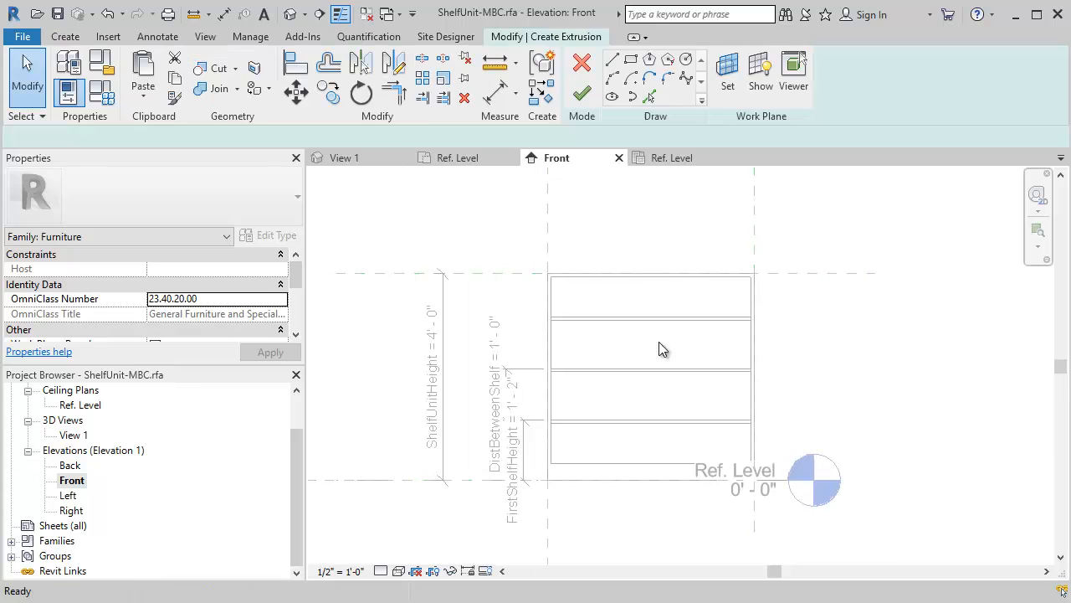
{"action": "left_click", "coordinate": [632, 62]}
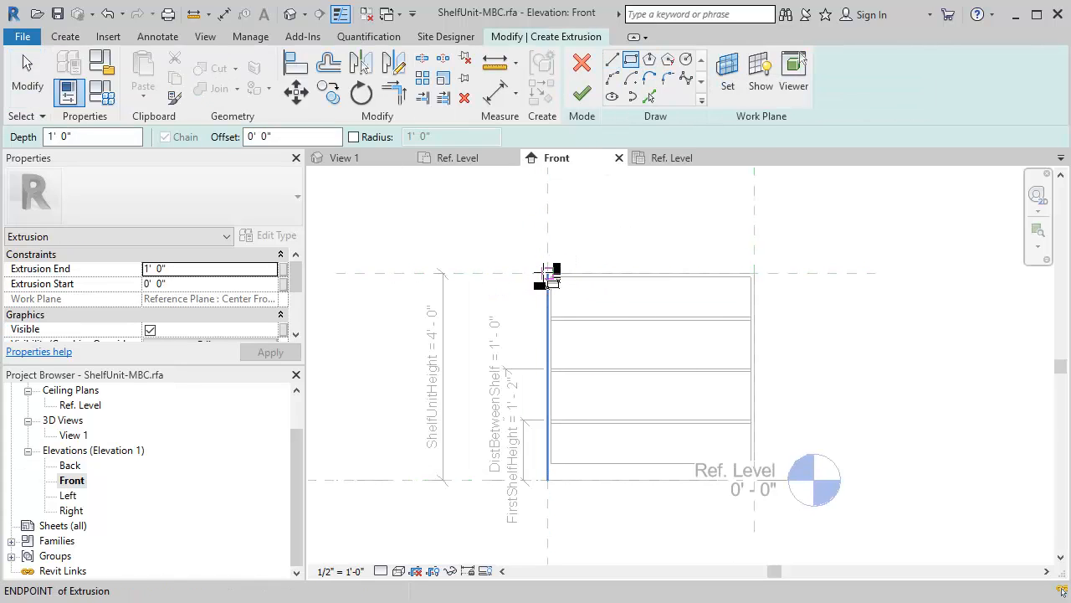
{"action": "left_click", "coordinate": [544, 272]}
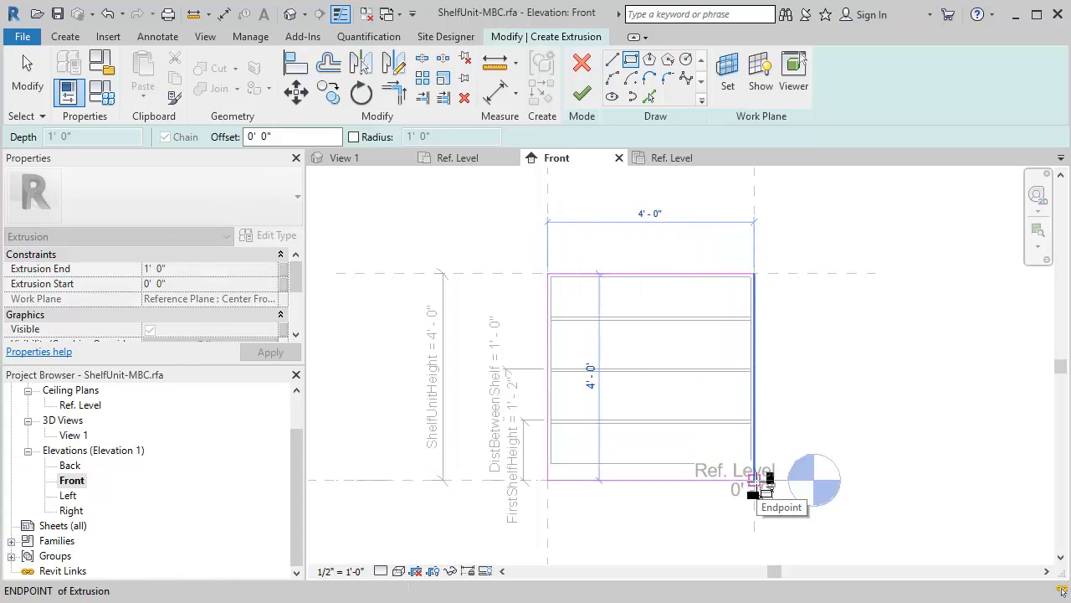
{"action": "left_click", "coordinate": [754, 480]}
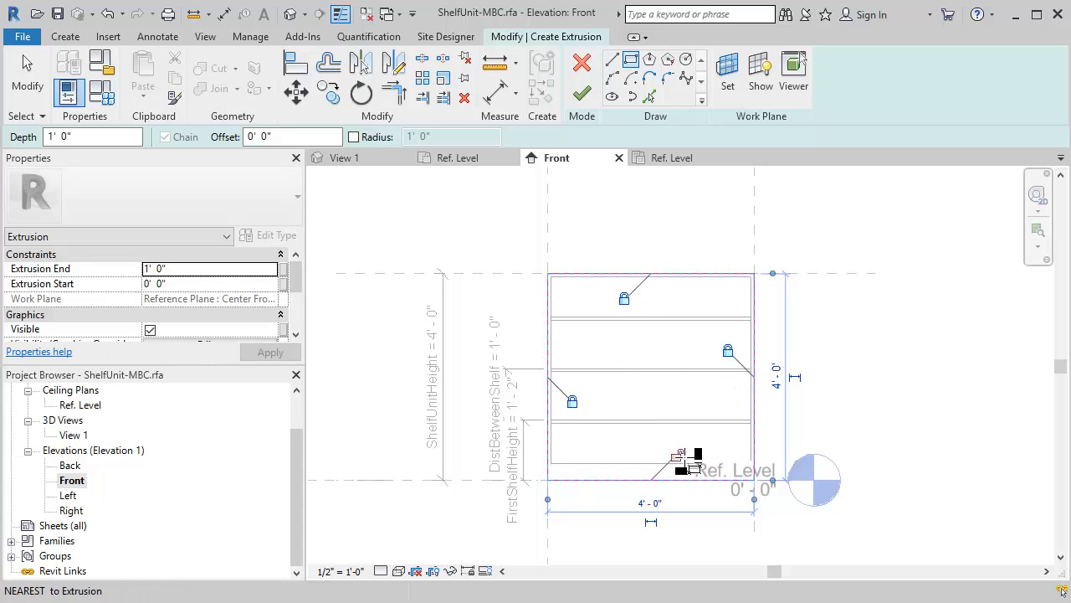
{"action": "left_click", "coordinate": [582, 96]}
{"action": "left_click", "coordinate": [410, 228]}
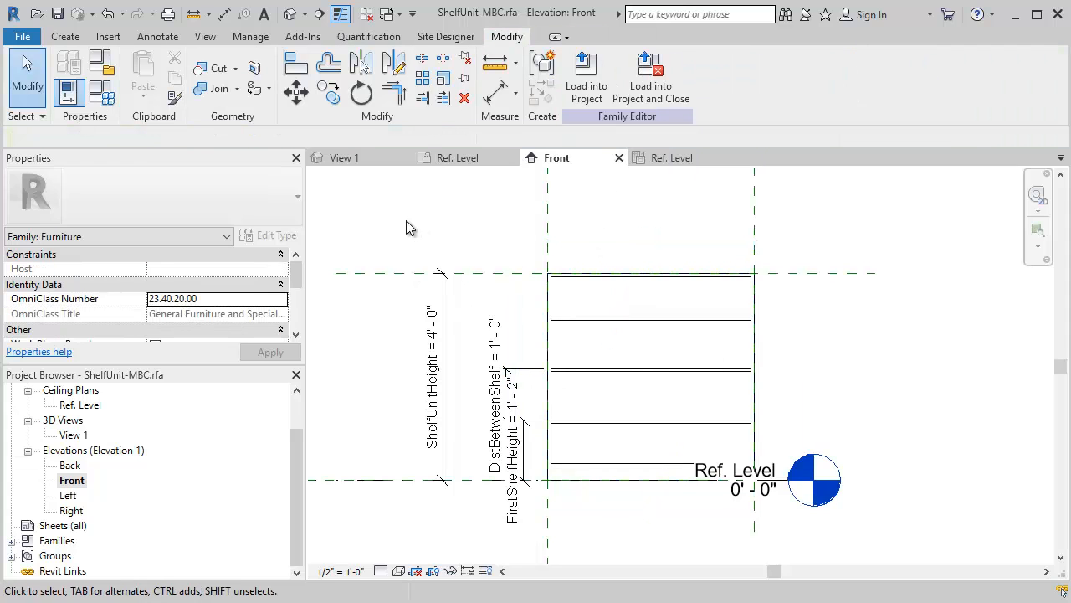
- In the Right elevation, stretch the new extrusion's inner face to the reference plane at the shelf unit's back and lock it there
{"action": "left_click", "coordinate": [371, 160]}
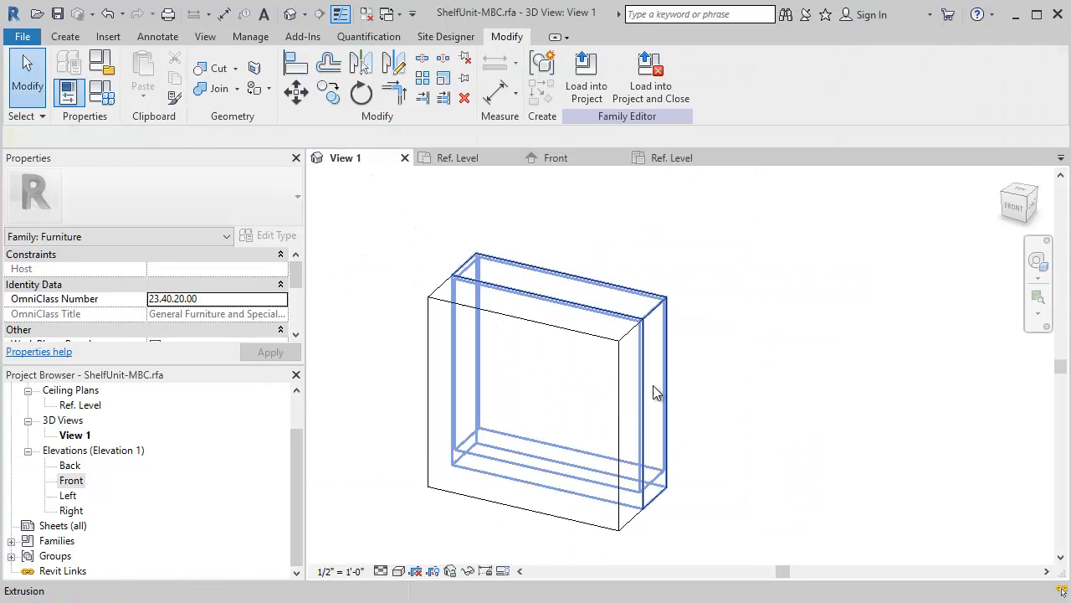
{"action": "left_click", "coordinate": [616, 352]}
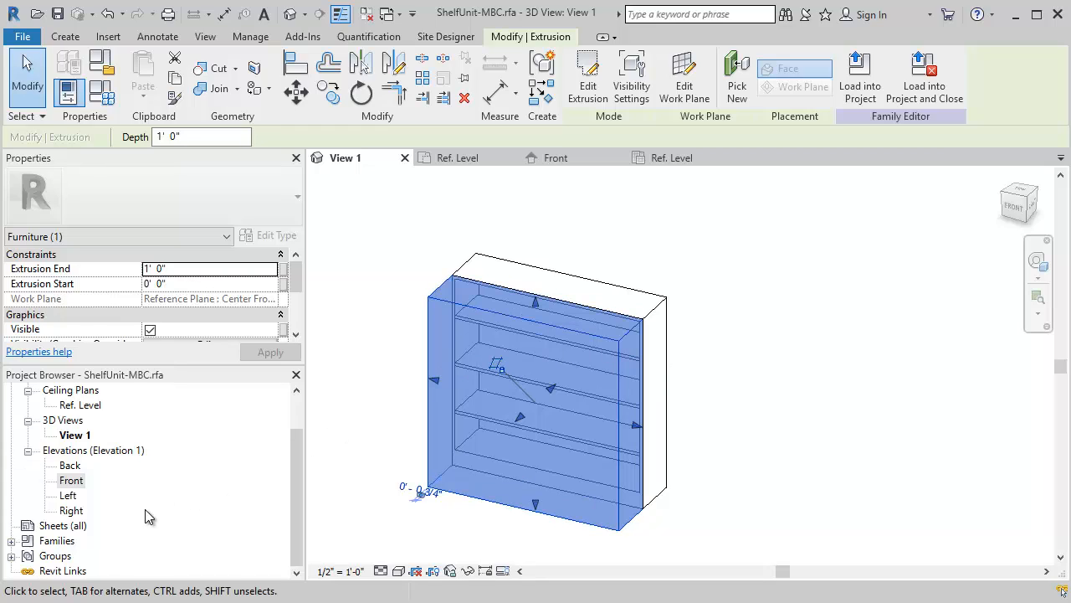
{"action": "double_click", "coordinate": [71, 511]}
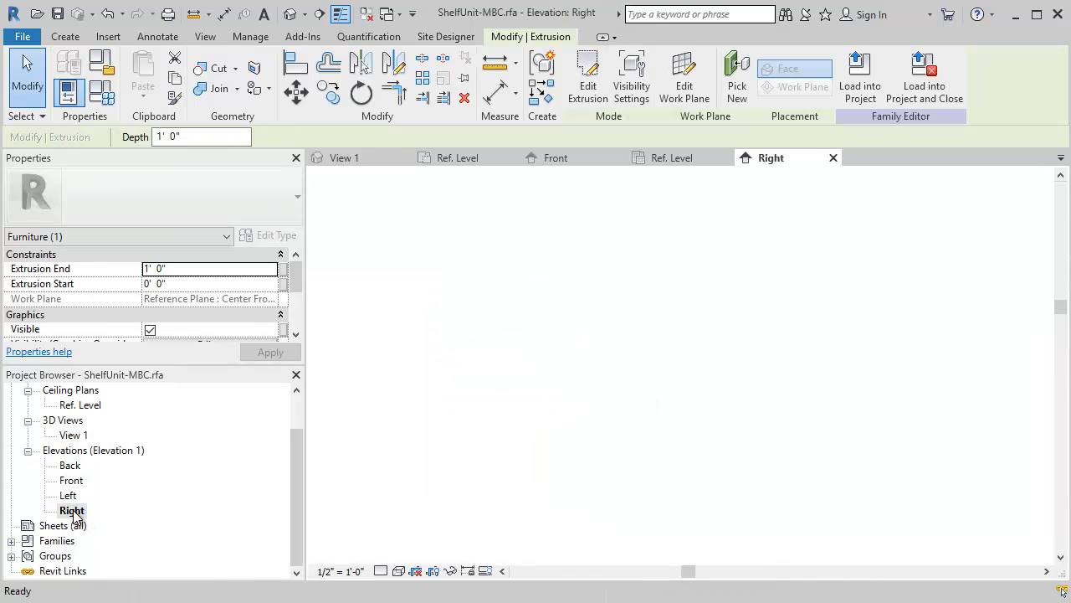
{"action": "scroll", "coordinate": [705, 435], "scroll_direction": "up", "scroll_amount": 8}
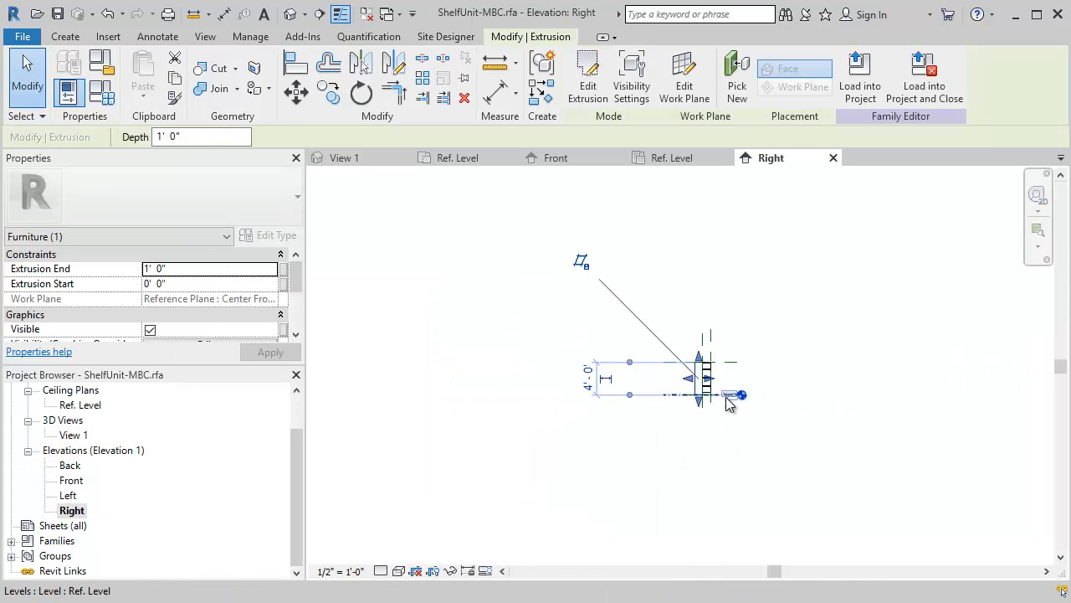
{"action": "scroll", "coordinate": [716, 374], "scroll_direction": "up", "scroll_amount": 3}
{"action": "left_click", "coordinate": [675, 354]}
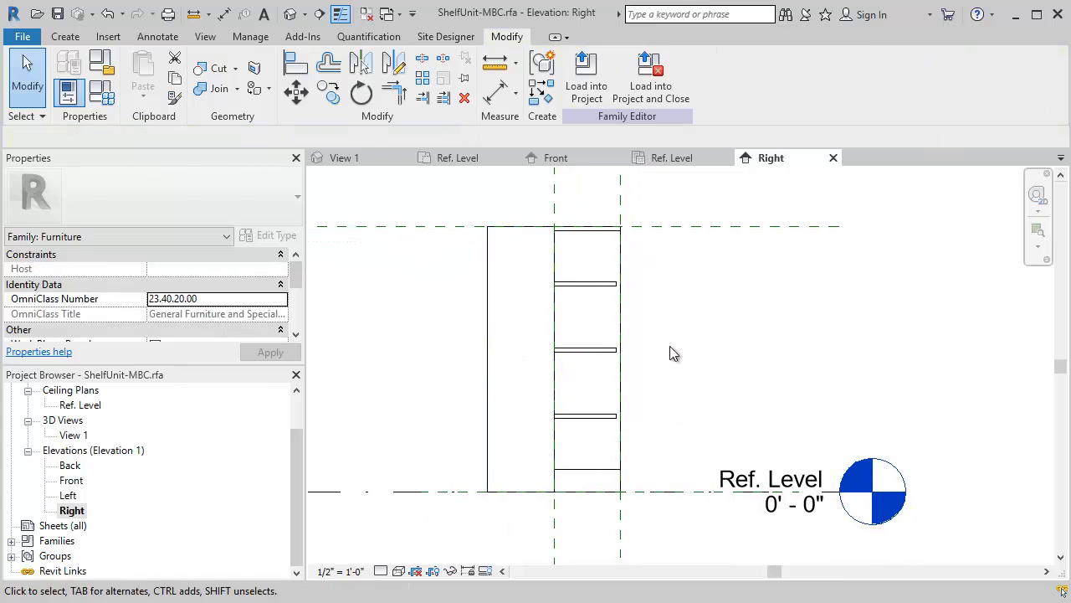
{"action": "left_click", "coordinate": [490, 261]}
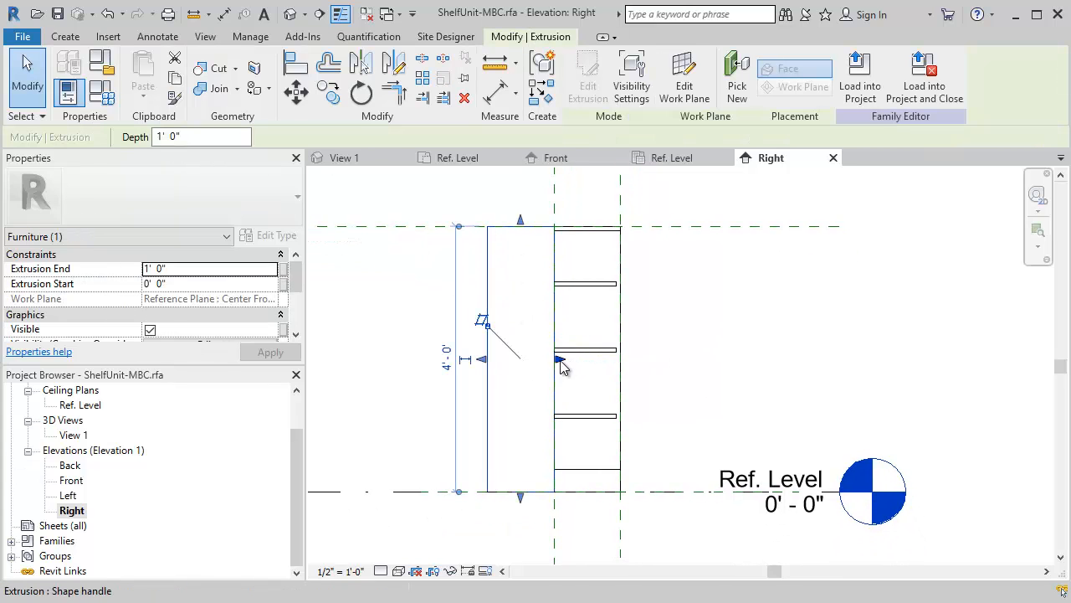
{"action": "left_click_drag", "start_coordinate": [561, 362], "coordinate": [624, 226]}
{"action": "left_click", "coordinate": [646, 390]}
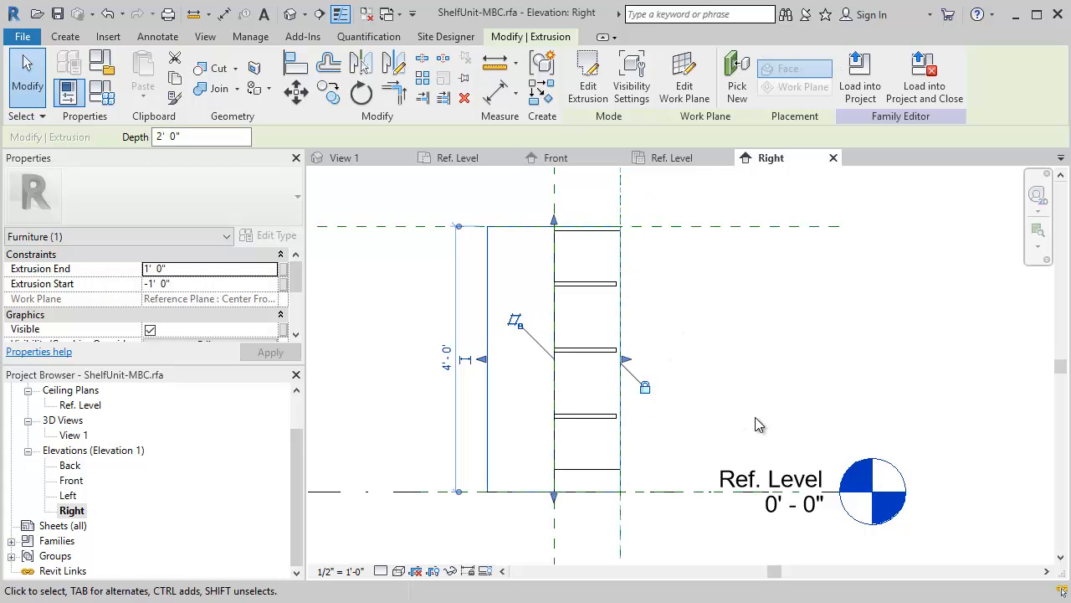
{"action": "left_click", "coordinate": [196, 270]}
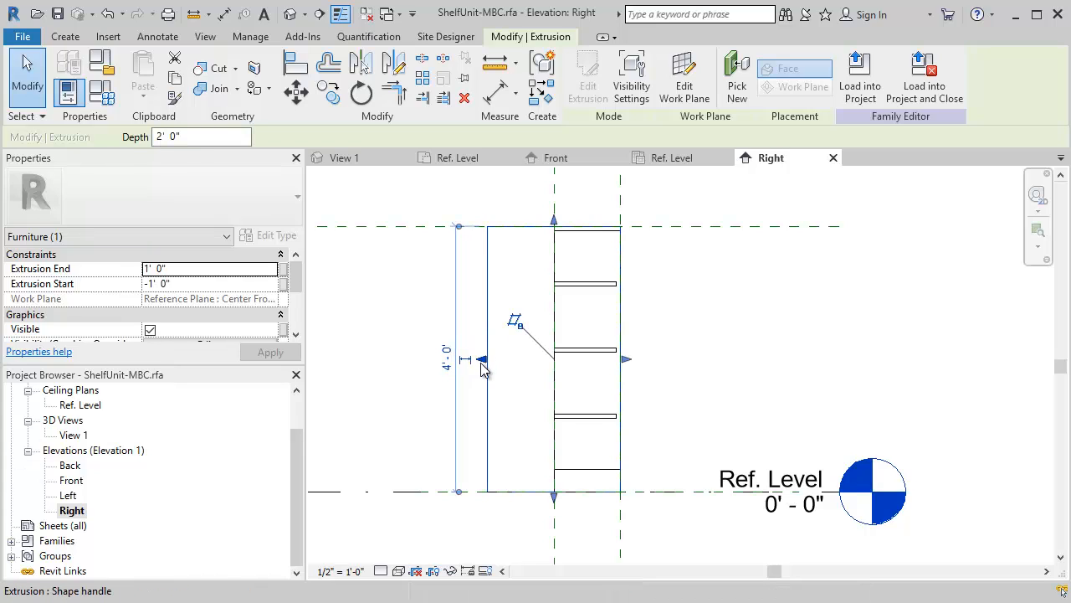
{"action": "left_click", "coordinate": [729, 297]}
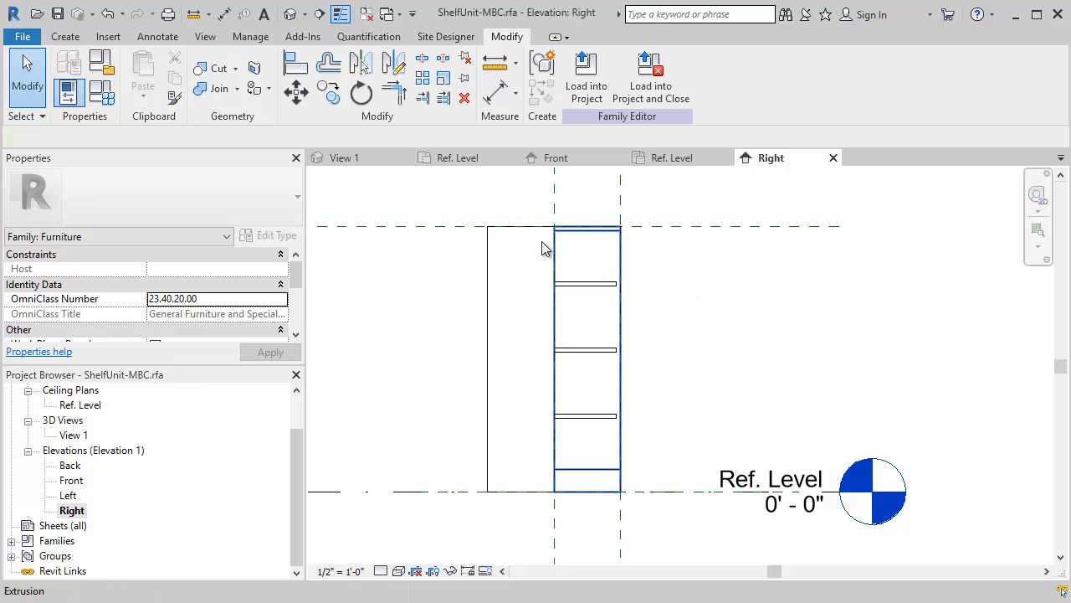
- Draw a vertical reference plane just inside the shelf unit's back in the Right elevation
{"action": "scroll", "coordinate": [545, 246], "scroll_direction": "down", "scroll_amount": 2}
{"action": "middle_click_drag", "start_coordinate": [543, 264], "coordinate": [502, 309]}
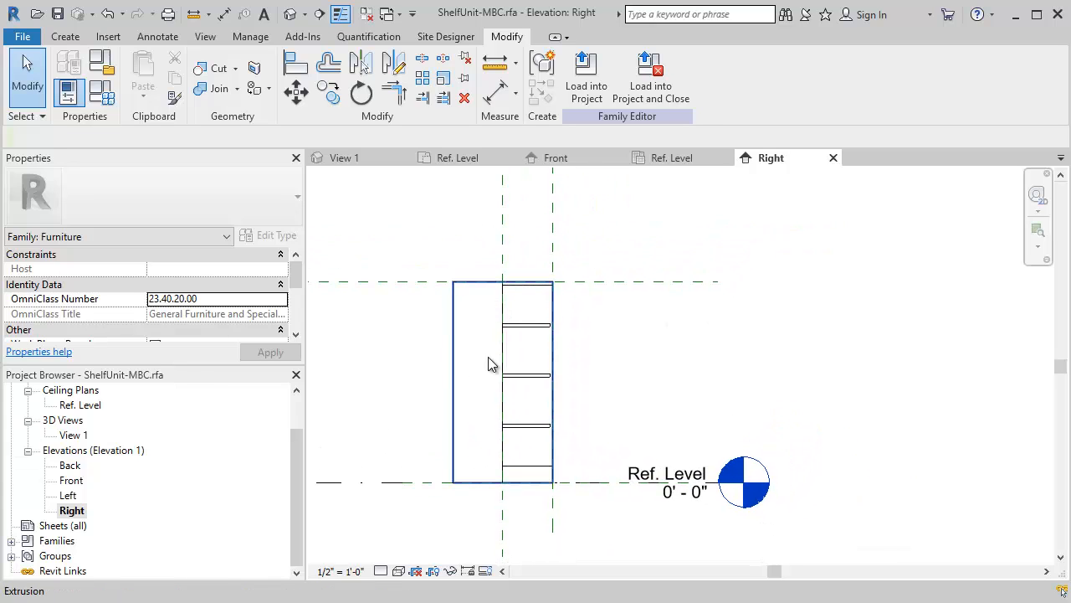
{"action": "left_click", "coordinate": [65, 36]}
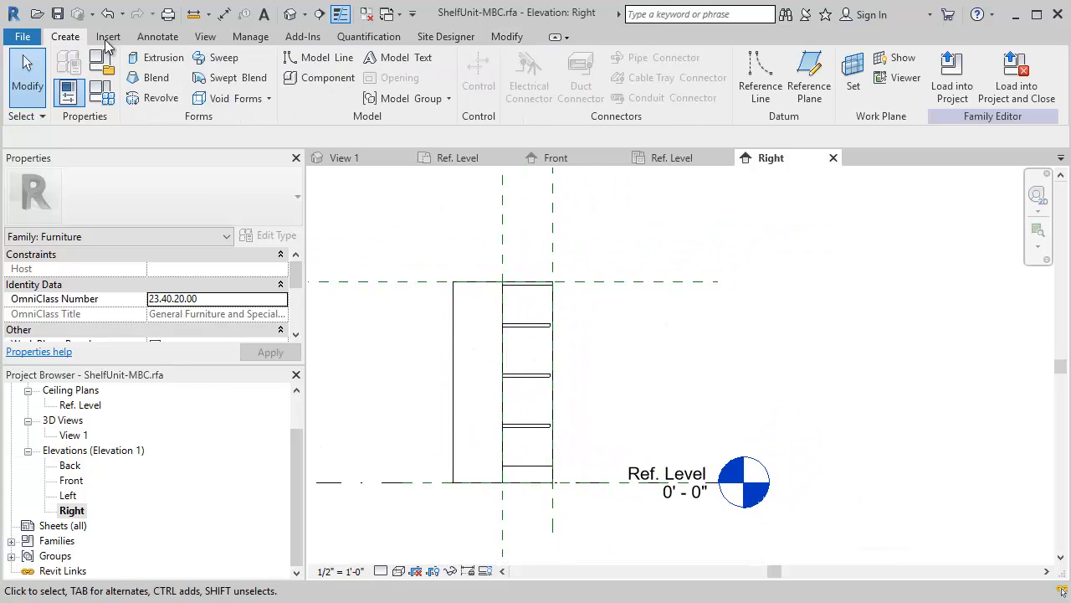
{"action": "left_click", "coordinate": [809, 80]}
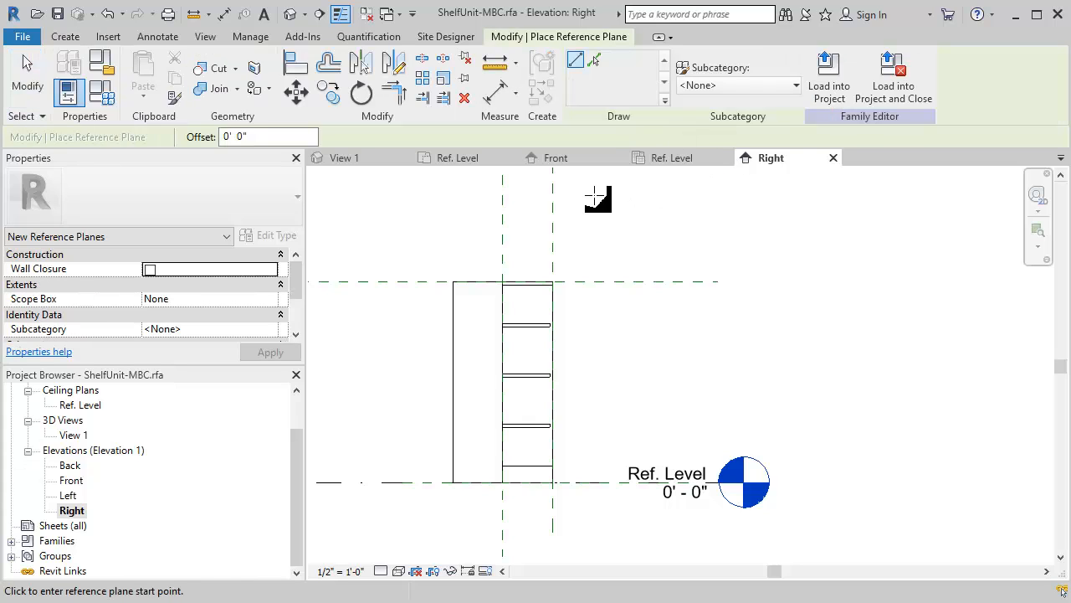
{"action": "left_click", "coordinate": [544, 199]}
{"action": "left_click", "coordinate": [548, 514]}
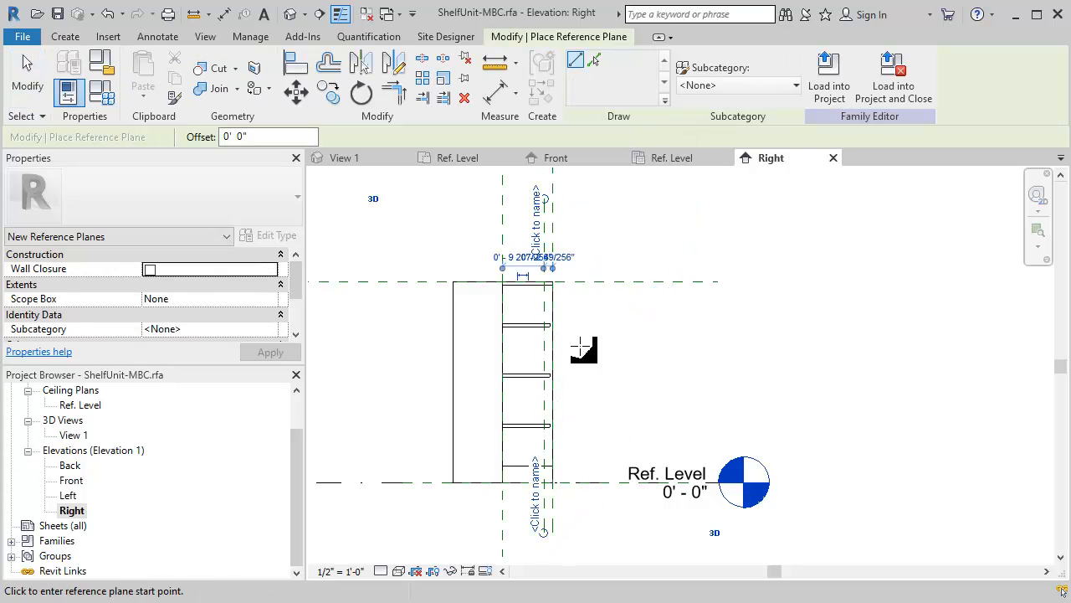
{"action": "key", "text": "Escape"}
{"action": "key", "text": "Escape"}
- Set the distance between the new reference plane and the shelf unit's back plane to 0.75"
{"action": "scroll", "coordinate": [549, 240], "scroll_direction": "up", "scroll_amount": 2}
{"action": "scroll", "coordinate": [549, 241], "scroll_direction": "up", "scroll_amount": 1}
{"action": "left_click", "coordinate": [540, 235]}
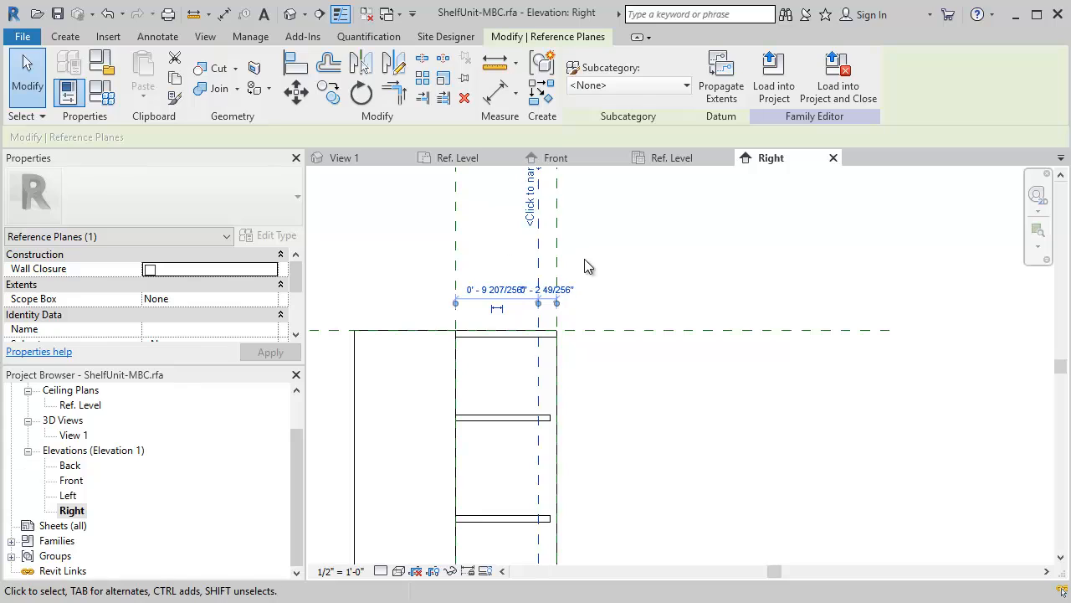
{"action": "scroll", "coordinate": [548, 314], "scroll_direction": "up", "scroll_amount": 2}
{"action": "left_click", "coordinate": [553, 283]}
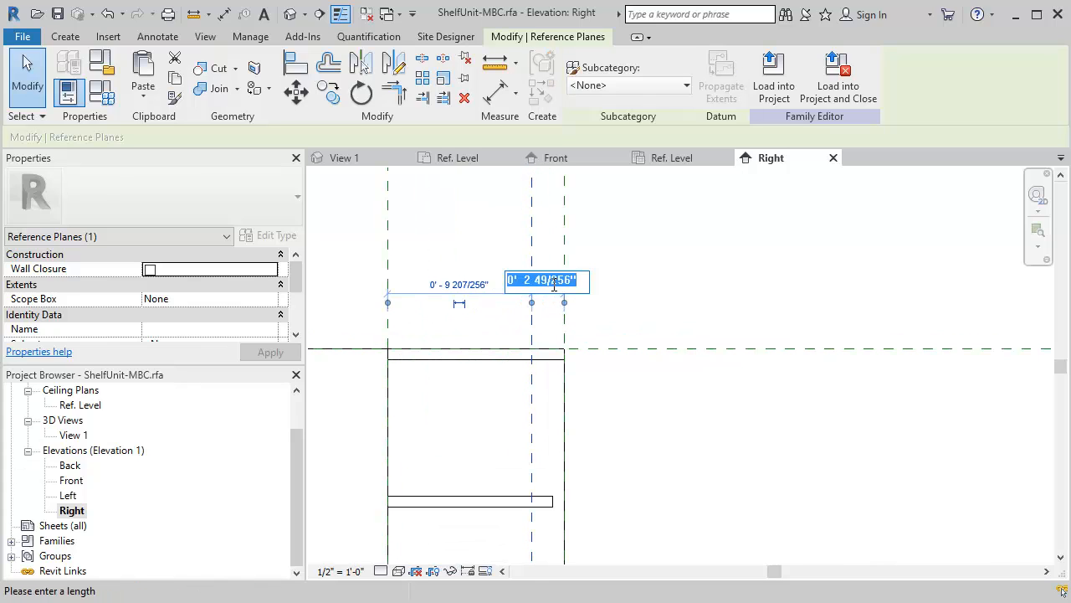
{"action": "type", "text": ".75\""}
{"action": "key", "text": "Return"}
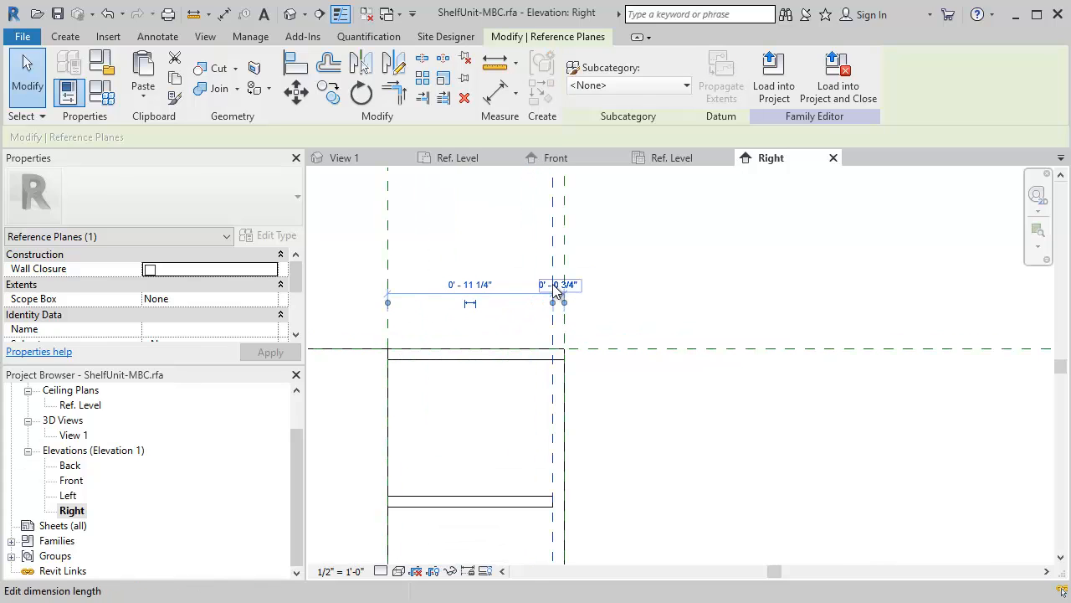
{"action": "left_click", "coordinate": [678, 288]}
- Try to move the extrusion's front face to the shelf unit's back plane
{"action": "scroll", "coordinate": [678, 291], "scroll_direction": "down", "scroll_amount": 5}
{"action": "scroll", "coordinate": [632, 371], "scroll_direction": "down", "scroll_amount": 1}
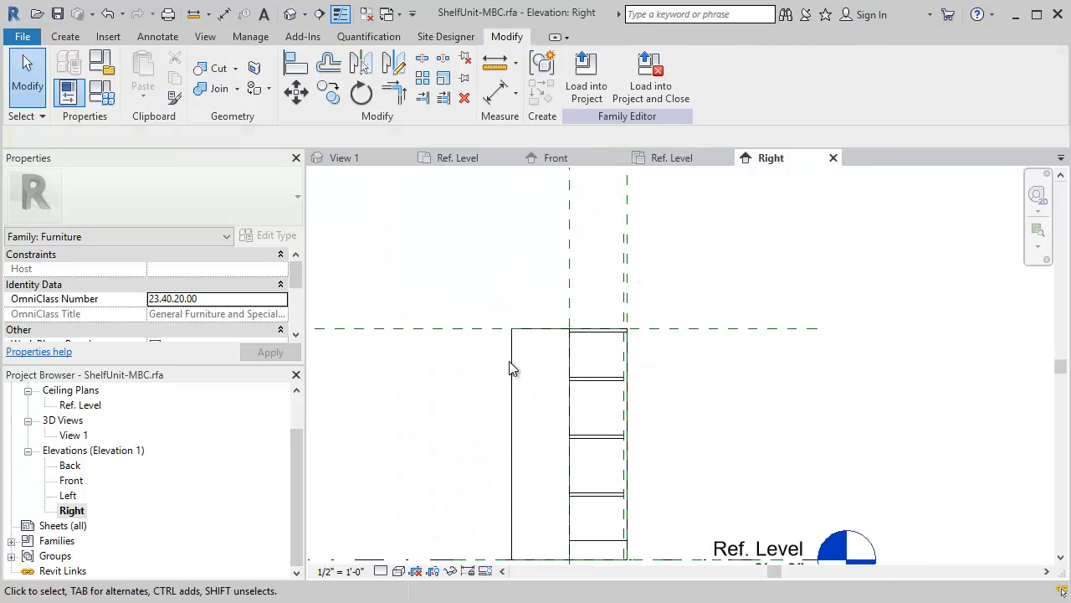
{"action": "left_click", "coordinate": [510, 368]}
{"action": "left_click_drag", "start_coordinate": [592, 425], "coordinate": [628, 425]}
{"action": "left_click", "coordinate": [783, 575]}
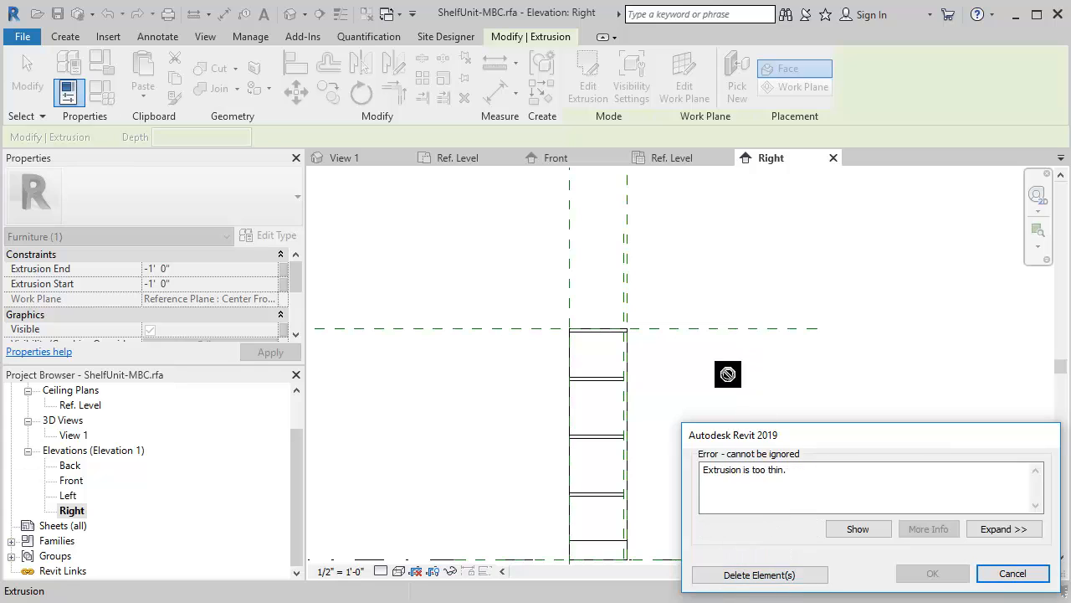
{"action": "left_click", "coordinate": [1012, 574]}
- Move the extrusion's front face back to the new inner reference plane, reducing its depth to 3/4"
{"action": "scroll", "coordinate": [516, 377], "scroll_direction": "down", "scroll_amount": 2}
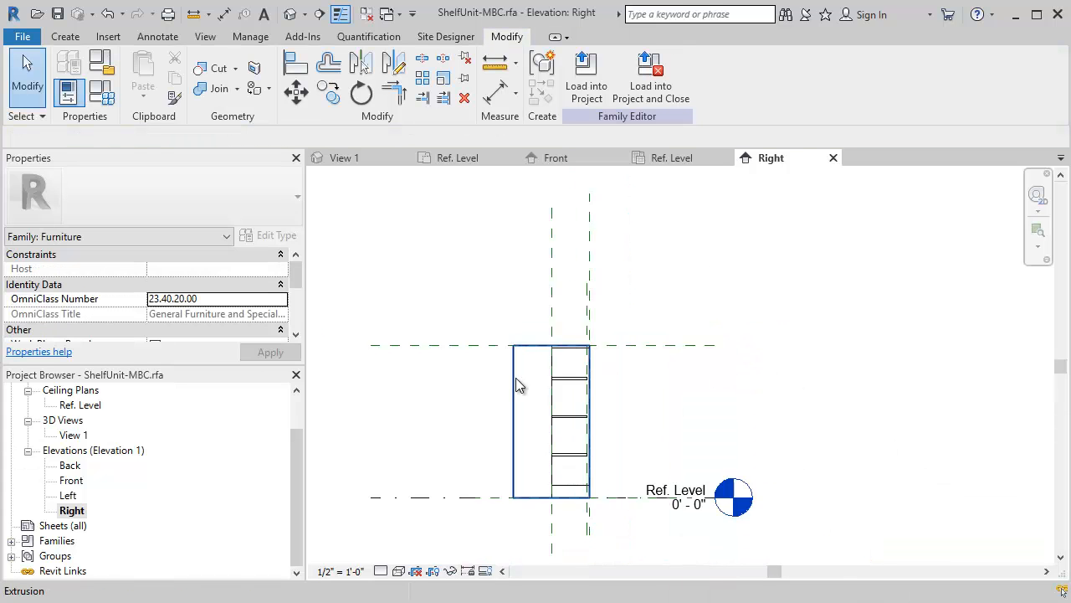
{"action": "scroll", "coordinate": [474, 354], "scroll_direction": "up", "scroll_amount": 1}
{"action": "left_click", "coordinate": [460, 356]}
{"action": "left_click_drag", "start_coordinate": [458, 395], "coordinate": [569, 313]}
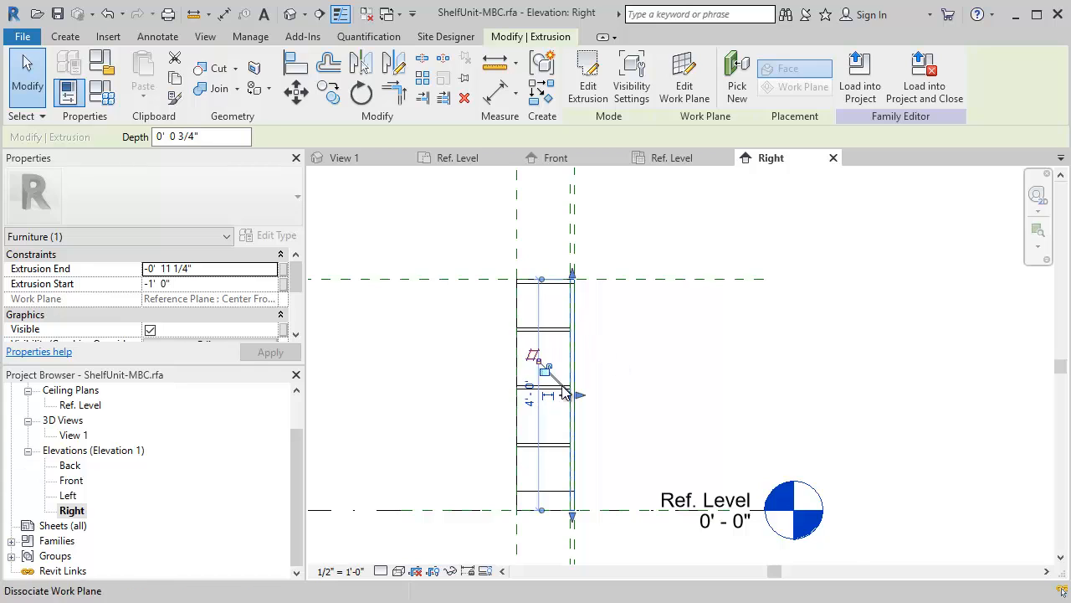
- Add an aligned dimension between the inner reference plane and the shelf unit's back plane in the Right elevation and lock it
{"action": "scroll", "coordinate": [540, 371], "scroll_direction": "up", "scroll_amount": 2}
{"action": "left_click", "coordinate": [698, 331]}
{"action": "scroll", "coordinate": [697, 332], "scroll_direction": "down", "scroll_amount": 2}
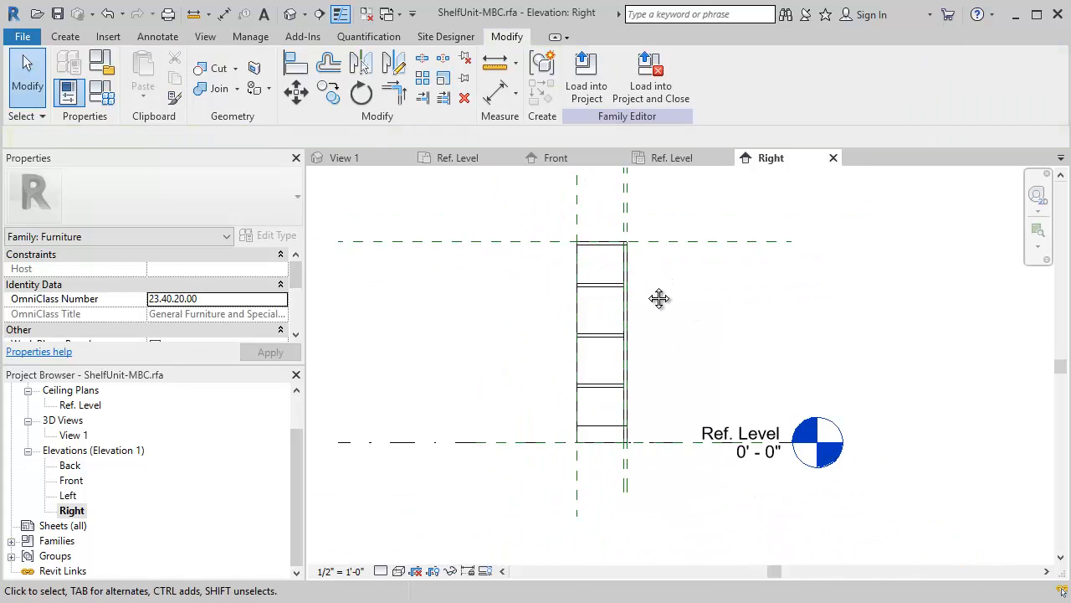
{"action": "scroll", "coordinate": [639, 363], "scroll_direction": "up", "scroll_amount": 1}
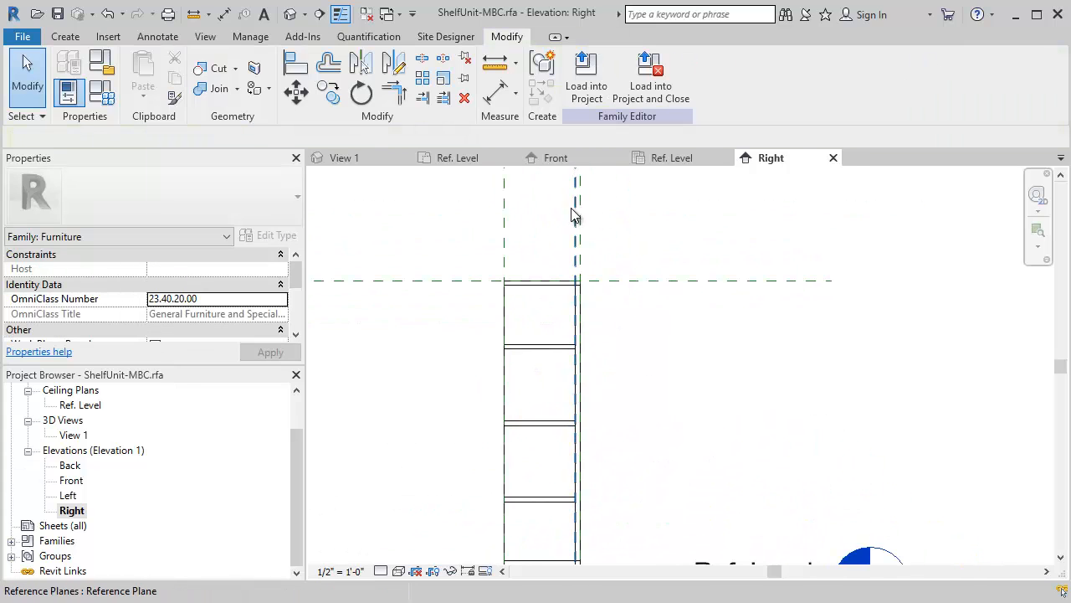
{"action": "left_click", "coordinate": [159, 36]}
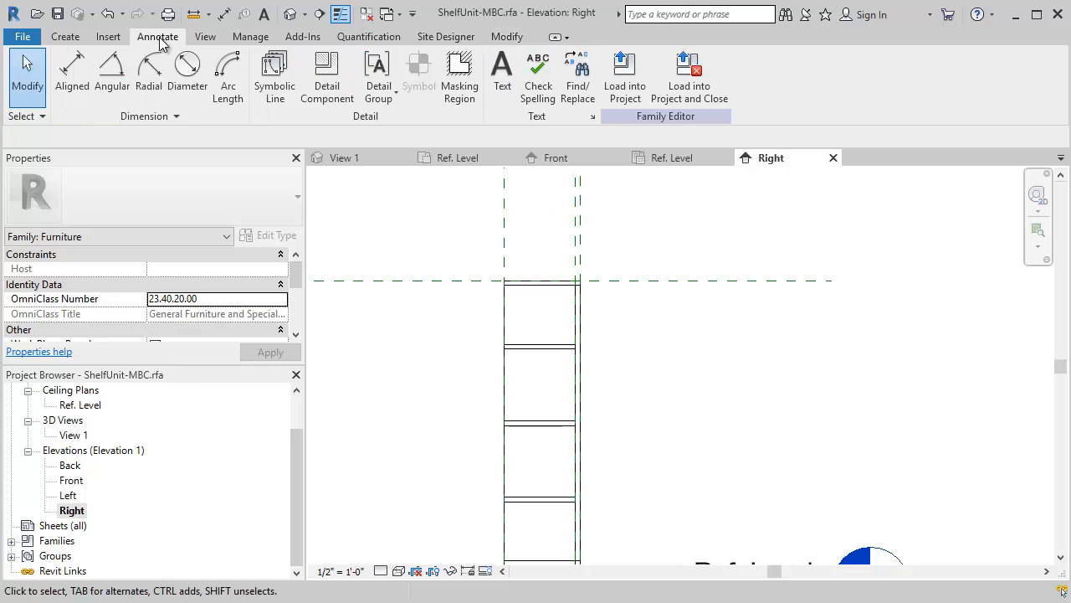
{"action": "left_click", "coordinate": [72, 77]}
{"action": "left_click", "coordinate": [573, 225]}
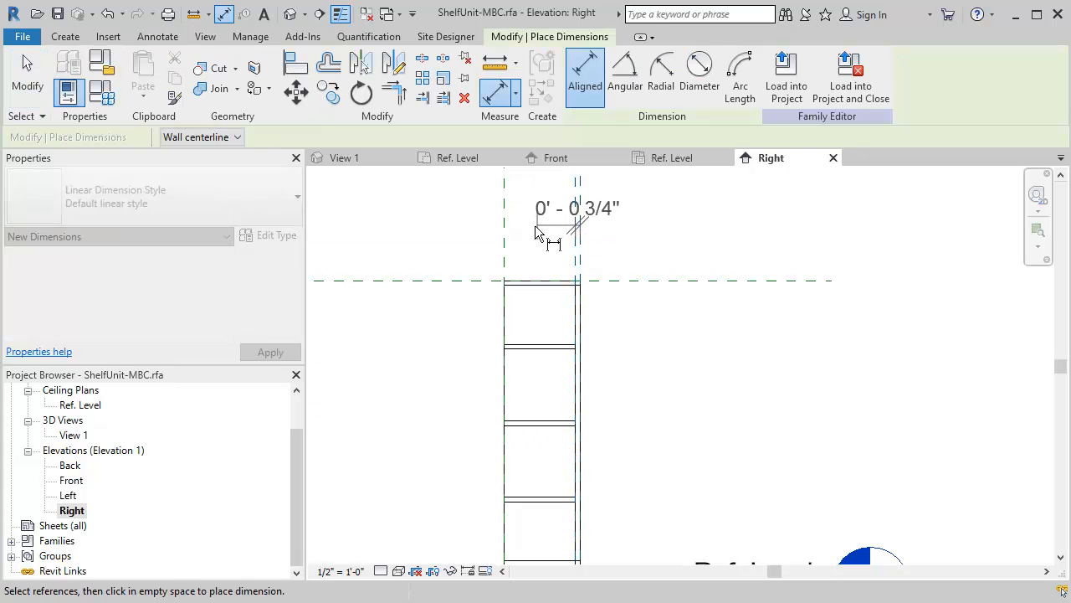
{"action": "left_click", "coordinate": [535, 225]}
{"action": "left_click", "coordinate": [579, 265]}
{"action": "scroll", "coordinate": [719, 276], "scroll_direction": "down", "scroll_amount": 2}
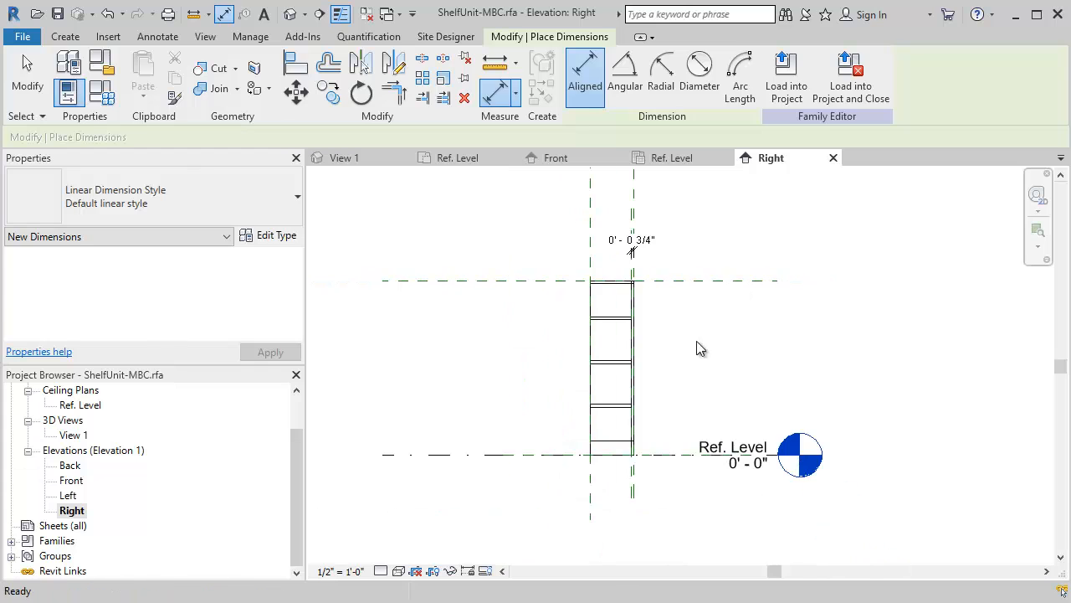
{"action": "key", "text": "Escape"}
{"action": "key", "text": "Escape"}
- Open View 1 and examine how the back panel sits against the shelf unit from behind
{"action": "left_click", "coordinate": [394, 159]}
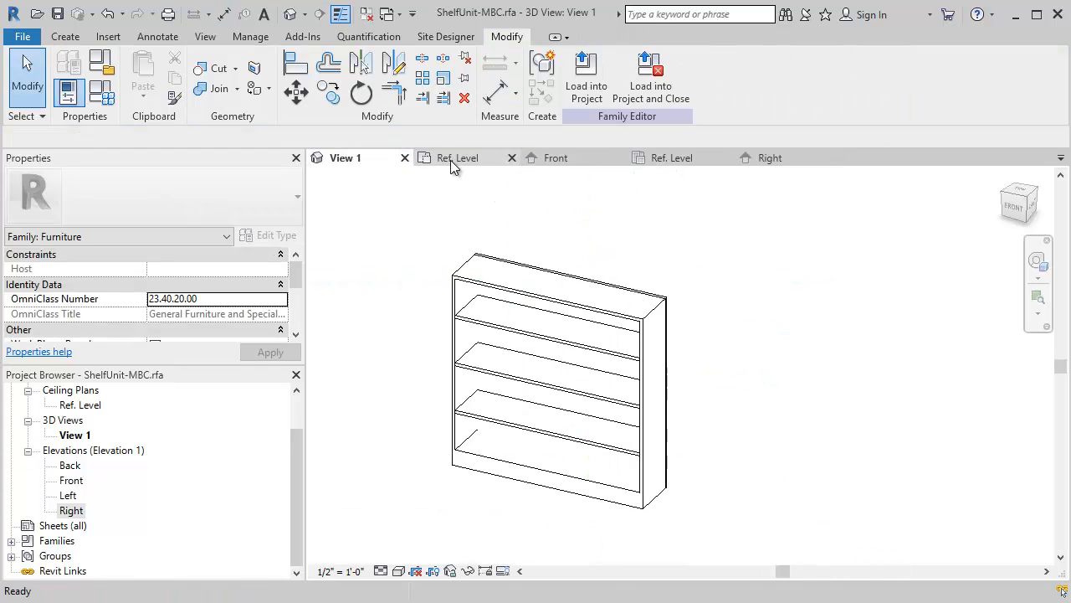
{"action": "middle_click_drag", "start_coordinate": [648, 393], "coordinate": [495, 330], "text": "shift"}
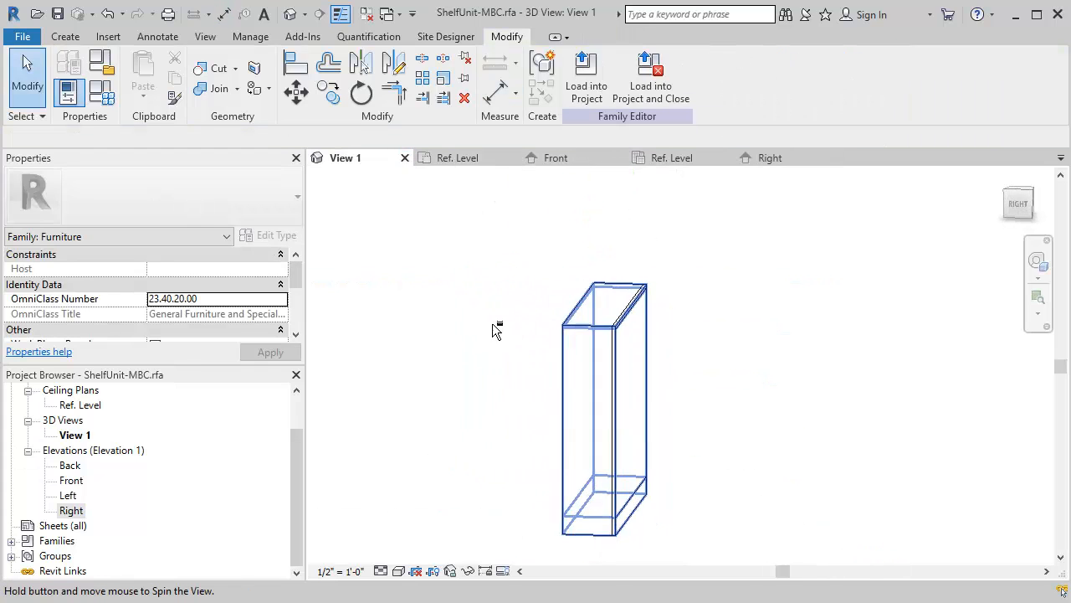
{"action": "scroll", "coordinate": [641, 387], "scroll_direction": "up", "scroll_amount": 5}
{"action": "middle_click_drag", "start_coordinate": [603, 260], "coordinate": [419, 353], "text": "shift"}
{"action": "left_click", "coordinate": [505, 226]}
{"action": "scroll", "coordinate": [672, 359], "scroll_direction": "down", "scroll_amount": 3}
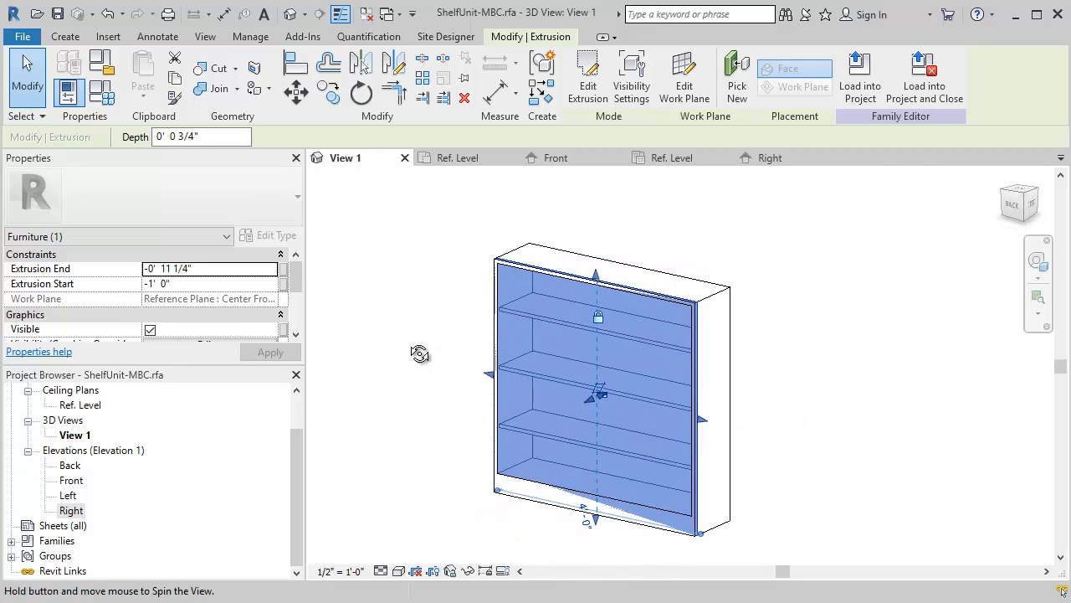
{"action": "left_click", "coordinate": [470, 367]}
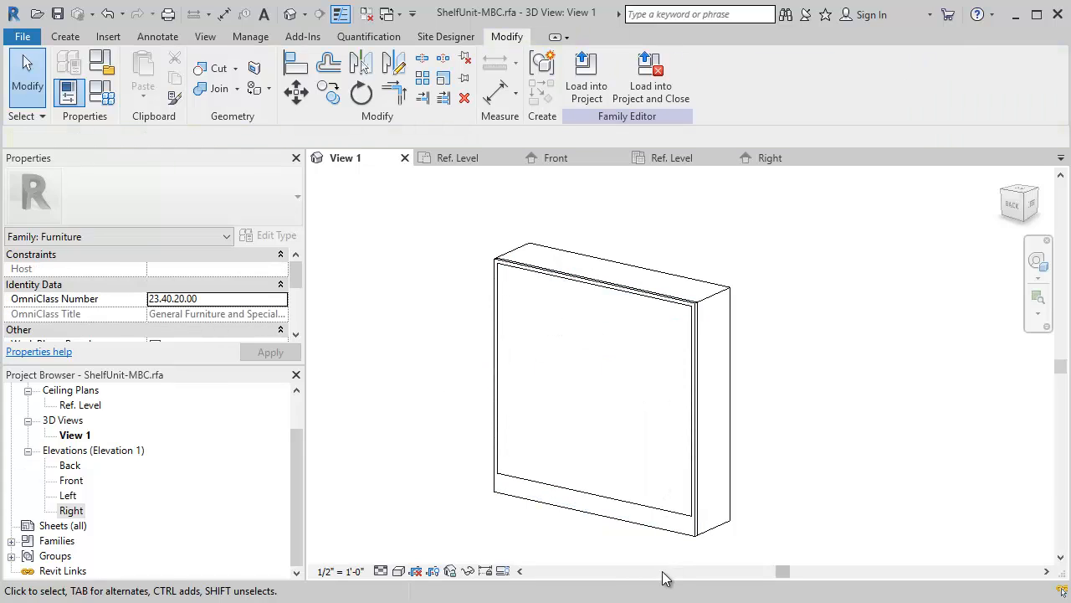
- Try pulling the back panel's bottom face up to the top of the base, and remove the constraints that block it
{"action": "left_click", "coordinate": [616, 525]}
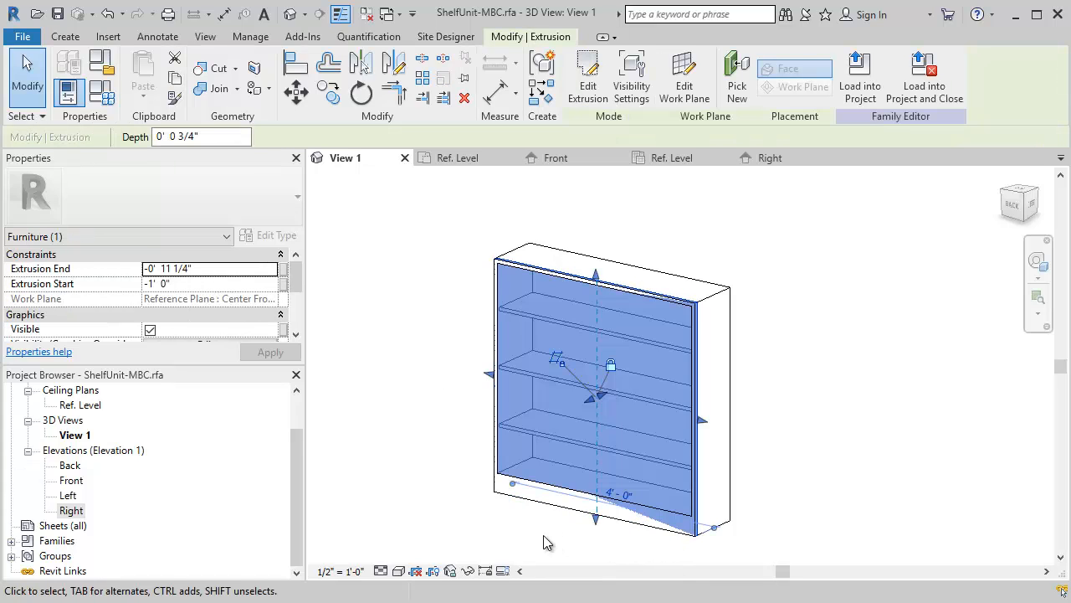
{"action": "scroll", "coordinate": [636, 553], "scroll_direction": "up", "scroll_amount": 3}
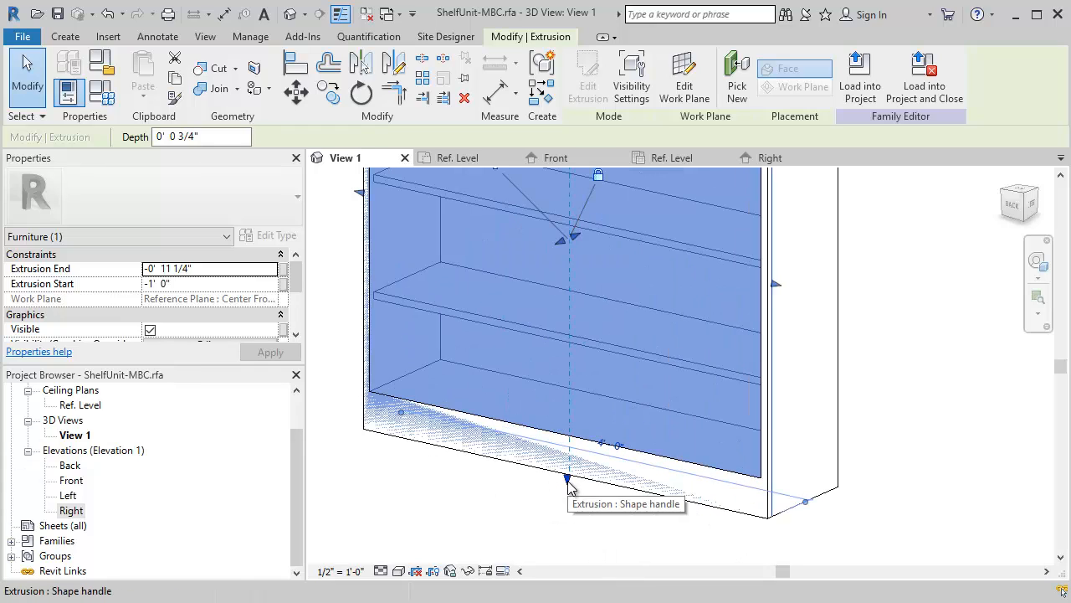
{"action": "left_click_drag", "start_coordinate": [568, 479], "coordinate": [572, 436]}
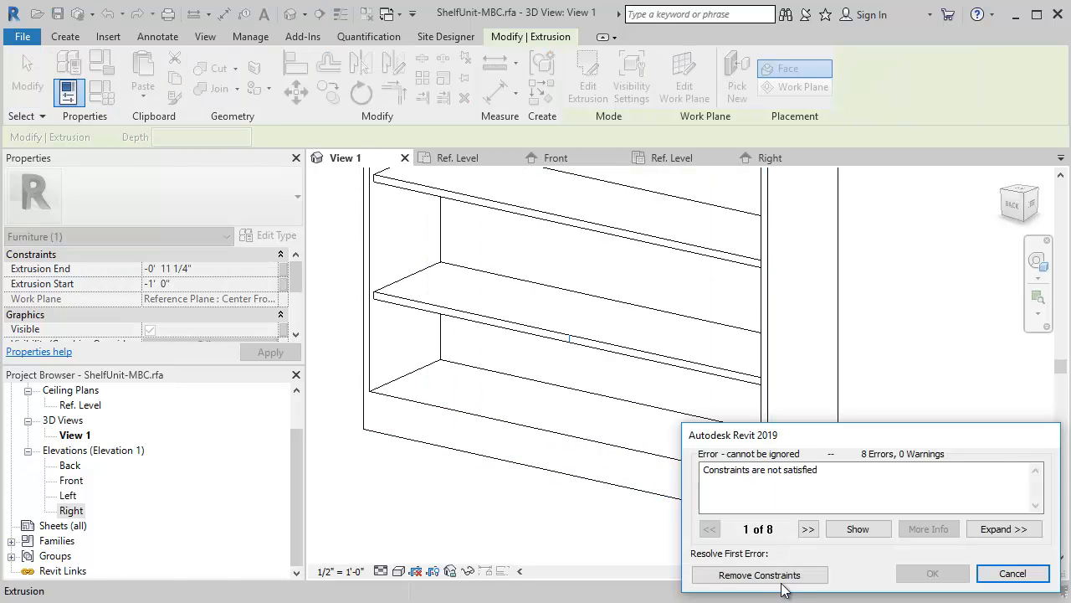
{"action": "left_click", "coordinate": [748, 574]}
{"action": "scroll", "coordinate": [743, 494], "scroll_direction": "down", "scroll_amount": 4}
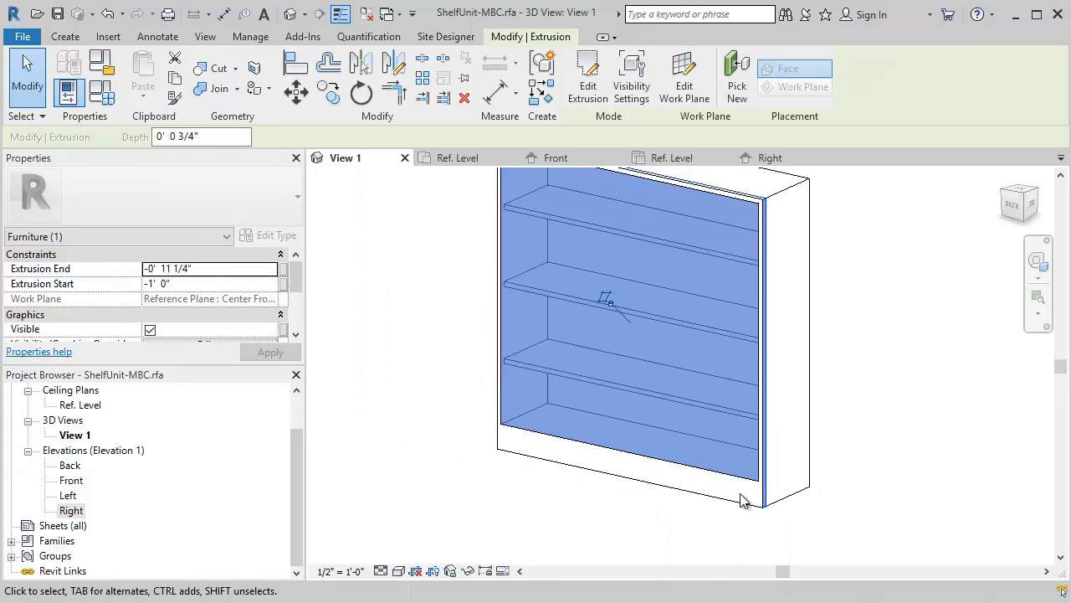
- Raise the back panel's bottom face to the top edge of the base
{"action": "scroll", "coordinate": [651, 495], "scroll_direction": "up", "scroll_amount": 4}
{"action": "left_click", "coordinate": [612, 499]}
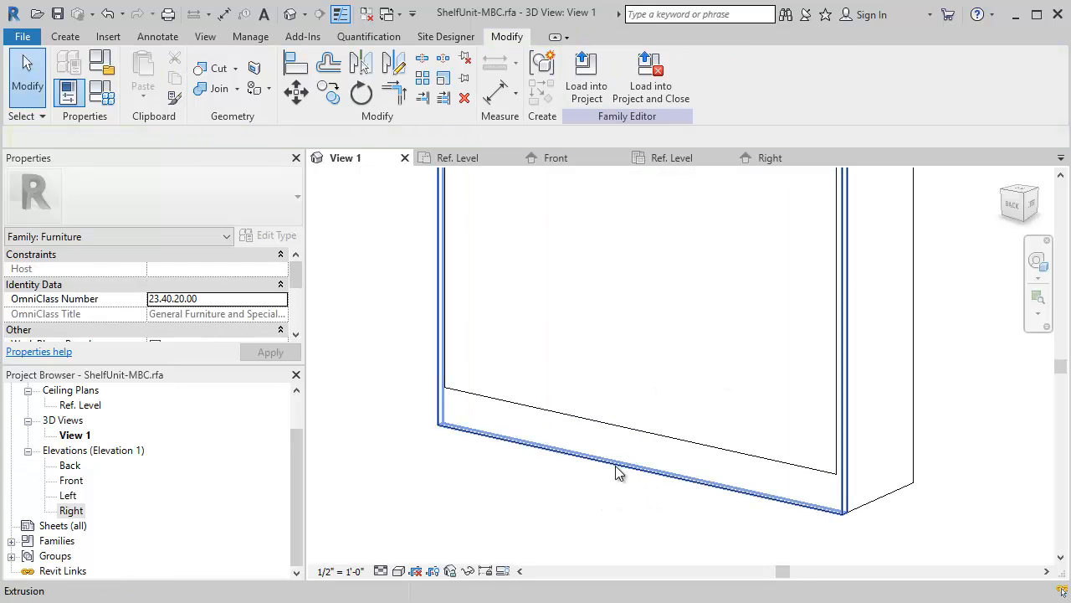
{"action": "left_click", "coordinate": [615, 466]}
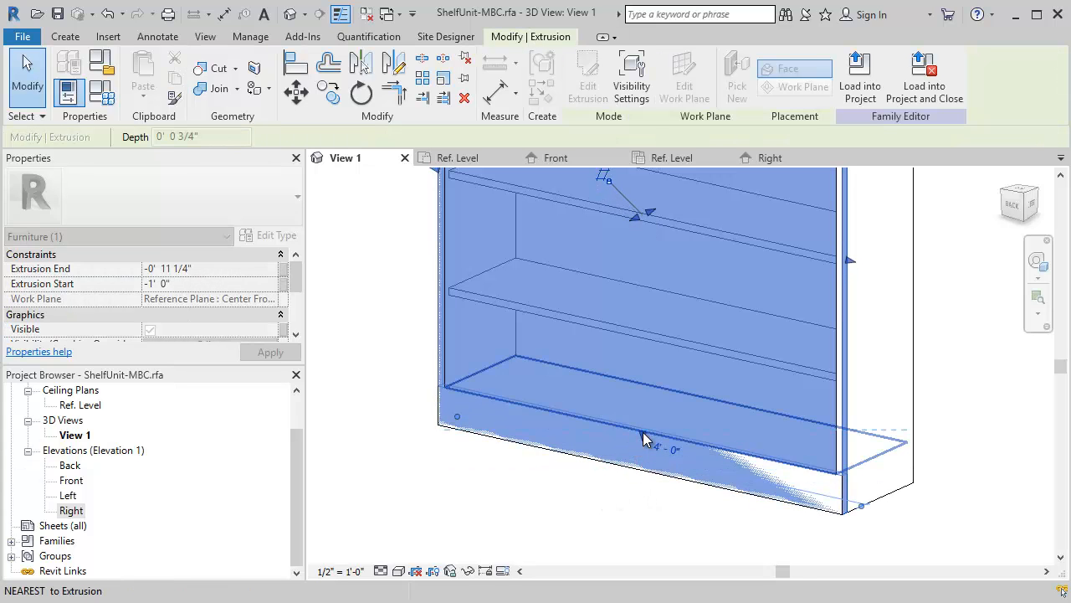
{"action": "scroll", "coordinate": [855, 506], "scroll_direction": "down", "scroll_amount": 3}
{"action": "key", "text": "Escape"}
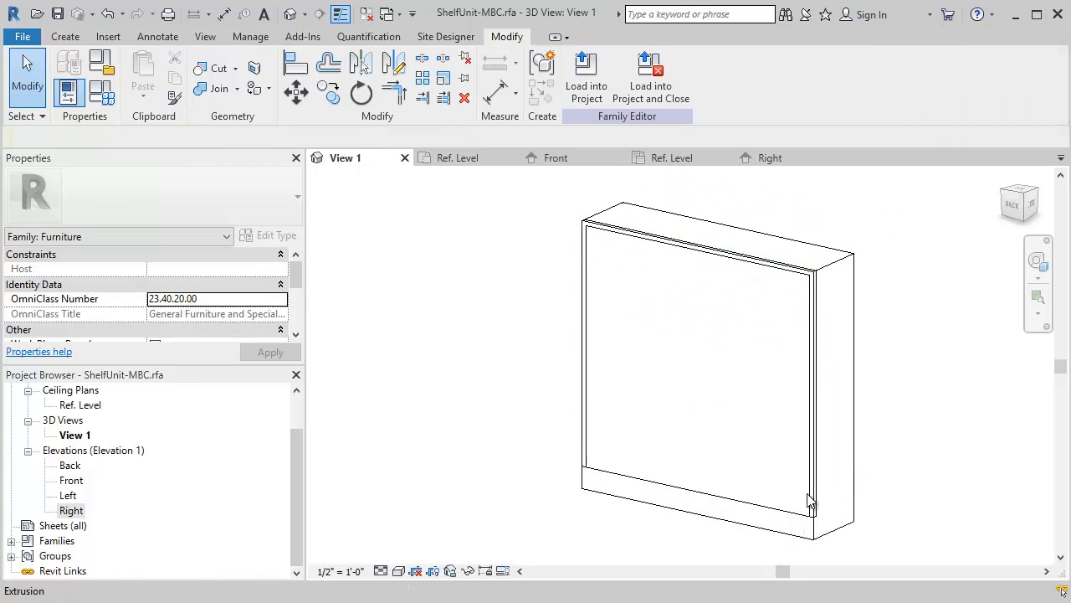
- Try pulling the back panel's right face, seen from behind, inward and remove the constraints that block it
{"action": "scroll", "coordinate": [842, 406], "scroll_direction": "up", "scroll_amount": 5}
{"action": "middle_click_drag", "start_coordinate": [720, 448], "coordinate": [829, 459], "text": "shift"}
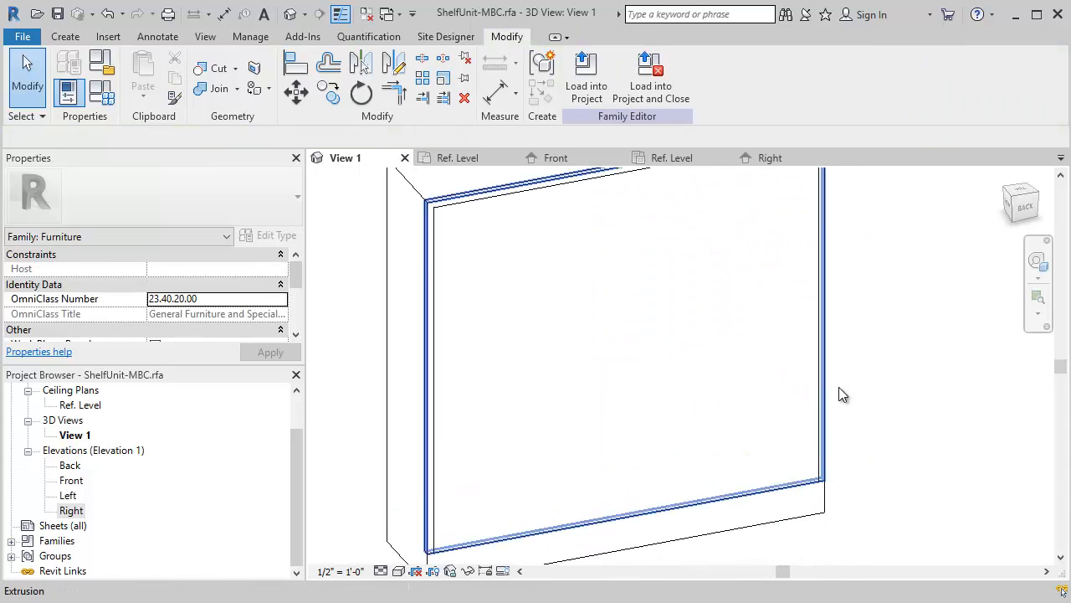
{"action": "scroll", "coordinate": [840, 388], "scroll_direction": "up", "scroll_amount": 3}
{"action": "left_click", "coordinate": [812, 336]}
{"action": "left_click", "coordinate": [813, 281]}
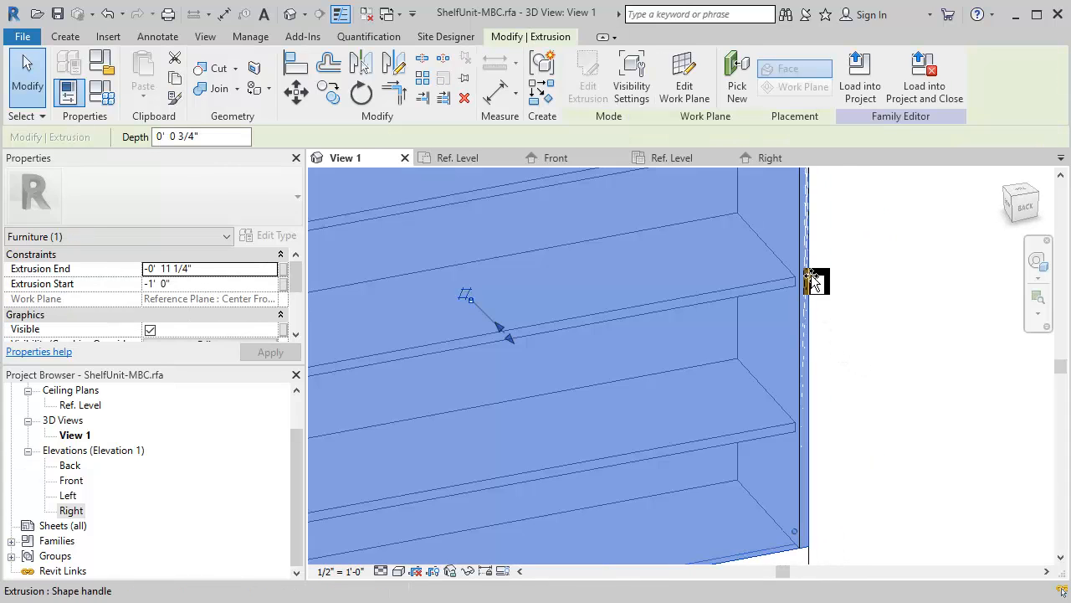
{"action": "mouse_move", "coordinate": [812, 281]}
{"action": "left_mouse_down"}
{"action": "mouse_move", "coordinate": [784, 285]}
{"action": "mouse_move", "coordinate": [799, 285]}
{"action": "left_mouse_up"}
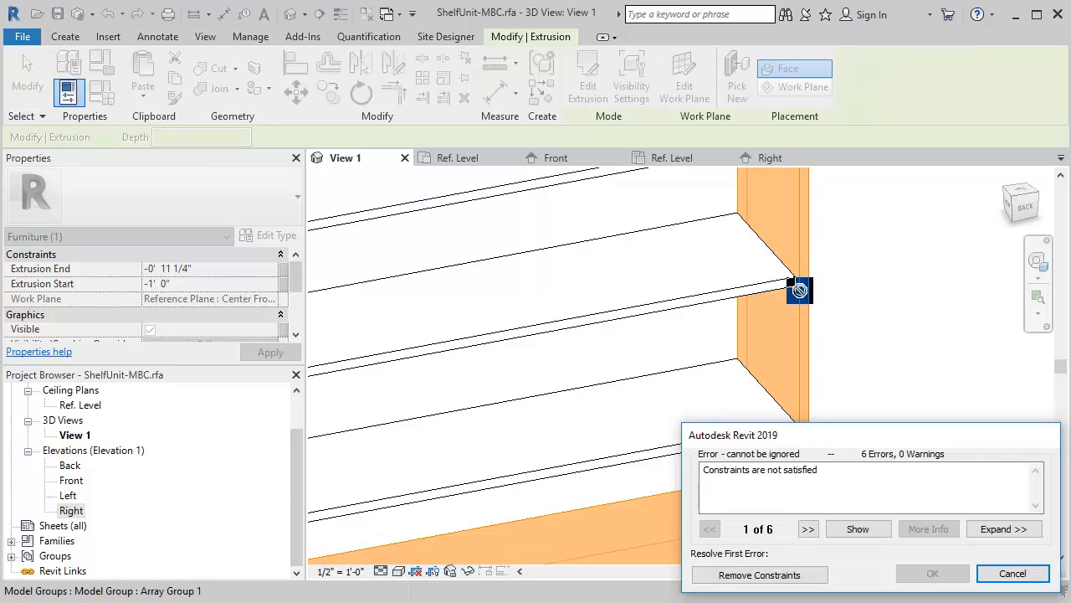
{"action": "left_click", "coordinate": [783, 576]}
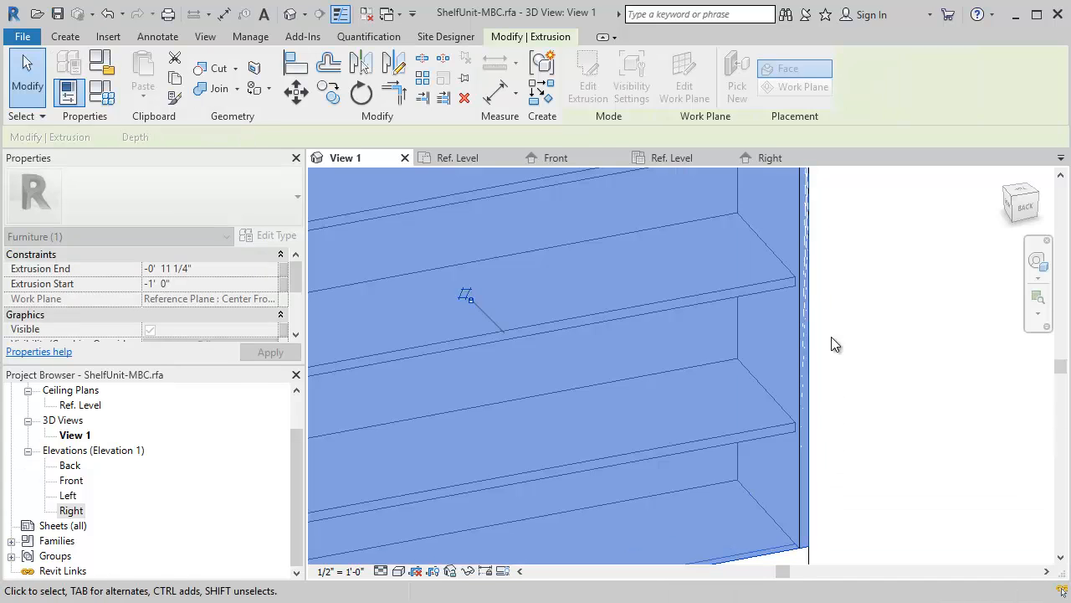
- Move the back panel's right face, seen from behind, inward to the inner face of the side panel
{"action": "left_click", "coordinate": [814, 297]}
{"action": "left_click", "coordinate": [810, 298]}
{"action": "left_click", "coordinate": [814, 280]}
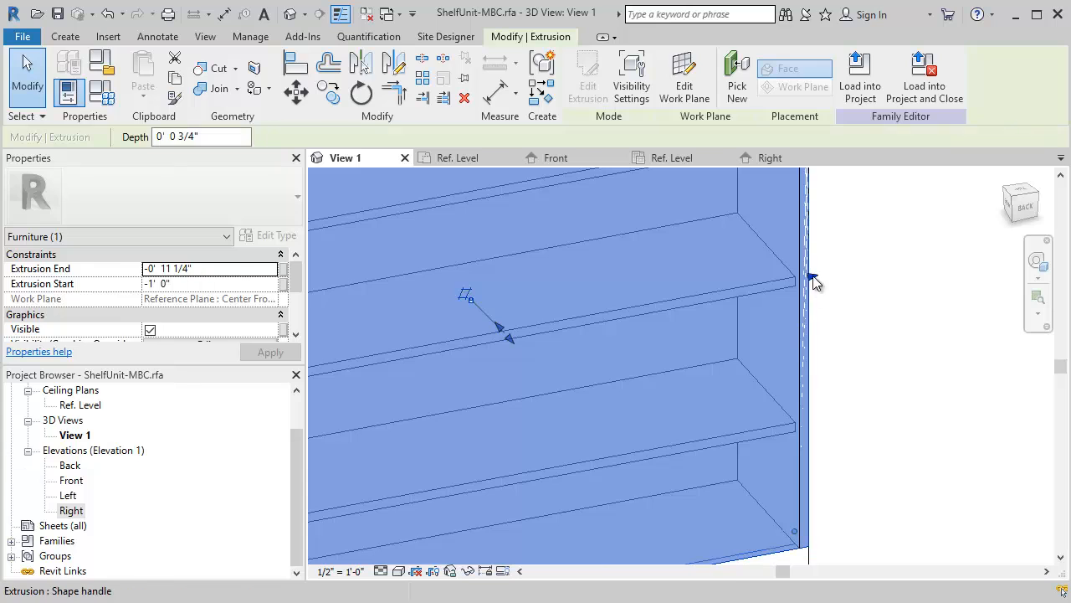
{"action": "left_click_drag", "start_coordinate": [813, 281], "coordinate": [801, 286]}
{"action": "left_click", "coordinate": [933, 348]}
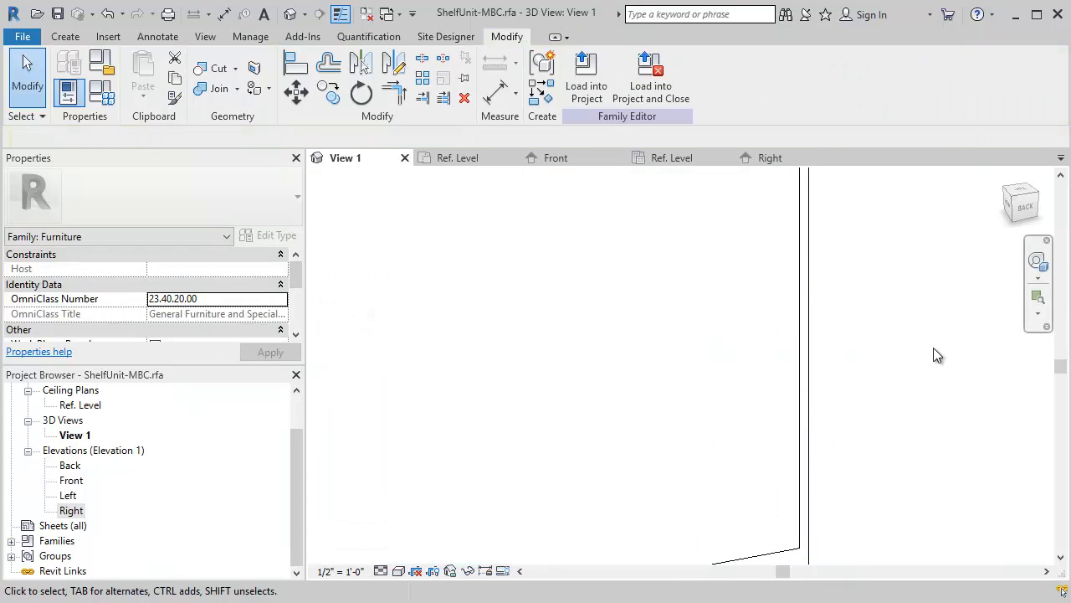
- Try pulling the back panel's top face down below the top board, and remove the constraints that block it
{"action": "scroll", "coordinate": [888, 365], "scroll_direction": "down", "scroll_amount": 3}
{"action": "middle_click_drag", "start_coordinate": [865, 371], "coordinate": [890, 458]}
{"action": "scroll", "coordinate": [803, 266], "scroll_direction": "up", "scroll_amount": 3}
{"action": "scroll", "coordinate": [933, 311], "scroll_direction": "up", "scroll_amount": 2}
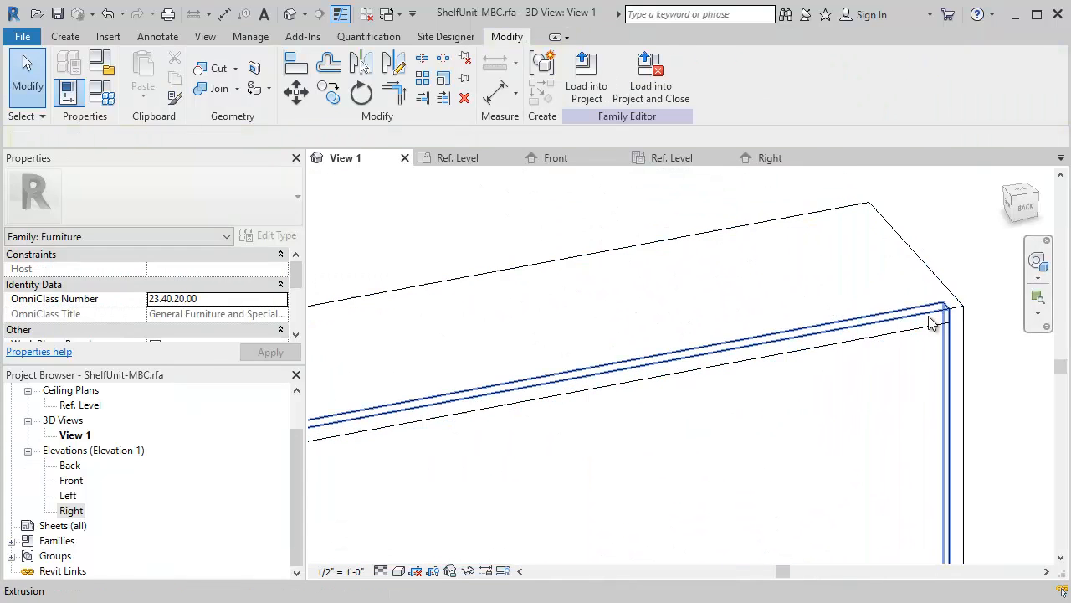
{"action": "left_click", "coordinate": [920, 316]}
{"action": "left_click_drag", "start_coordinate": [493, 387], "coordinate": [641, 443]}
{"action": "left_click", "coordinate": [777, 576]}
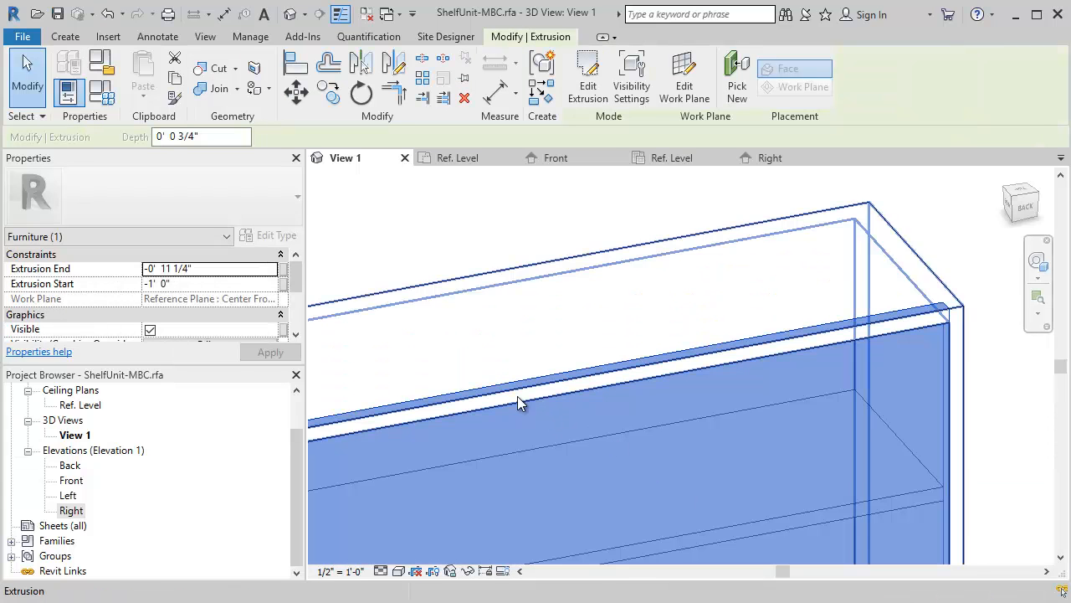
- Lower the back panel's top face to the underside of the top board
{"action": "left_click", "coordinate": [866, 323]}
{"action": "left_click_drag", "start_coordinate": [498, 385], "coordinate": [505, 407]}
{"action": "left_click", "coordinate": [605, 384]}
- Try pulling the back panel's left face, seen from behind, inward and remove the constraints that block it
{"action": "scroll", "coordinate": [666, 419], "scroll_direction": "down", "scroll_amount": 2}
{"action": "middle_click_drag", "start_coordinate": [676, 433], "coordinate": [870, 235]}
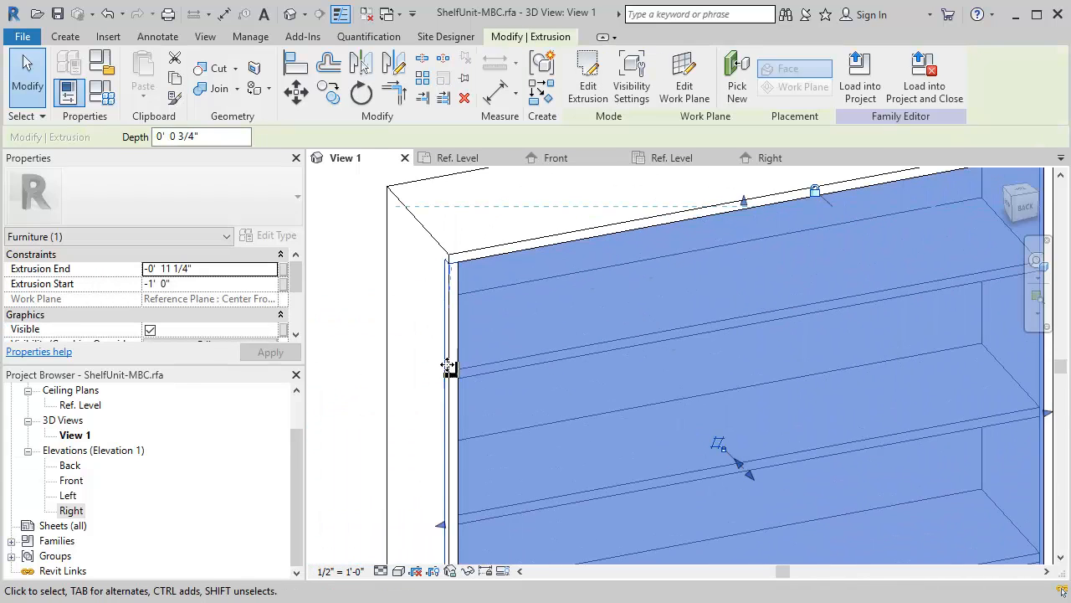
{"action": "key", "text": "Escape"}
{"action": "scroll", "coordinate": [465, 338], "scroll_direction": "up", "scroll_amount": 2}
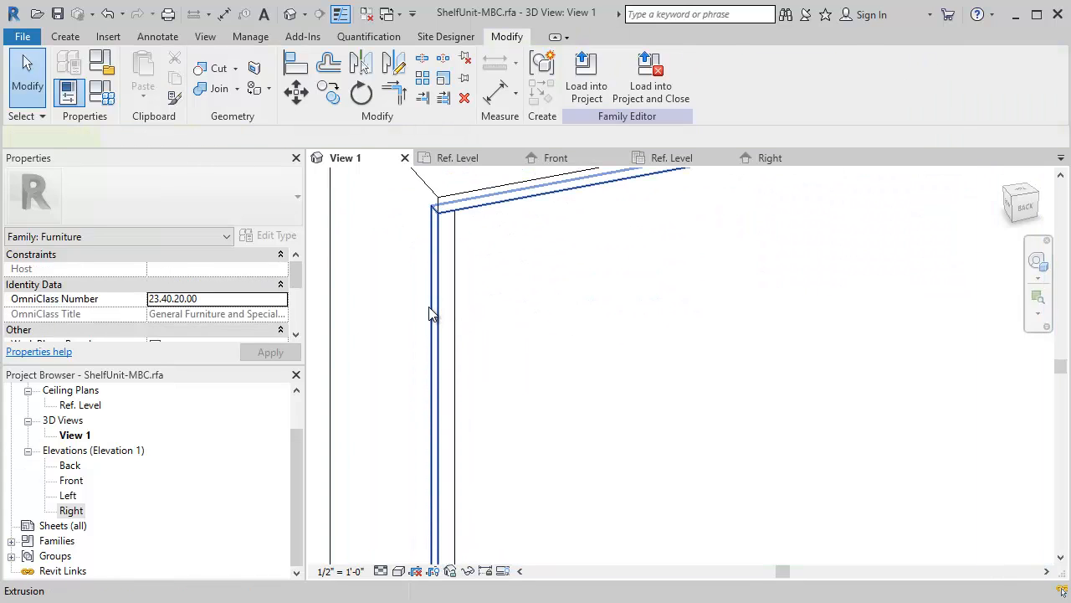
{"action": "left_click", "coordinate": [431, 315]}
{"action": "scroll", "coordinate": [502, 414], "scroll_direction": "down", "scroll_amount": 2}
{"action": "scroll", "coordinate": [508, 436], "scroll_direction": "up", "scroll_amount": 2}
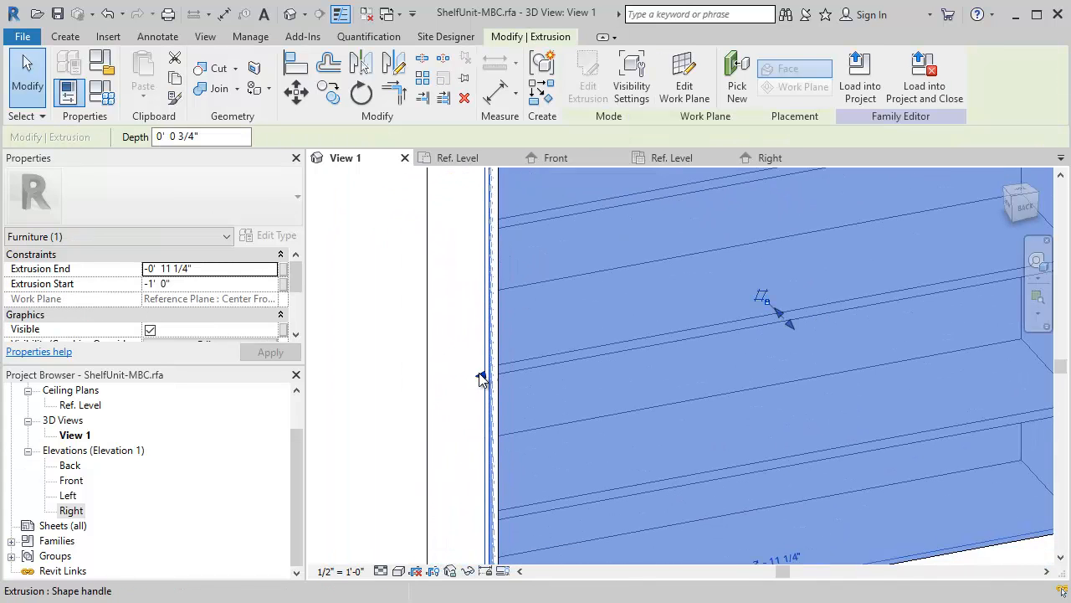
{"action": "left_click_drag", "start_coordinate": [480, 374], "coordinate": [499, 374]}
{"action": "left_click", "coordinate": [786, 571]}
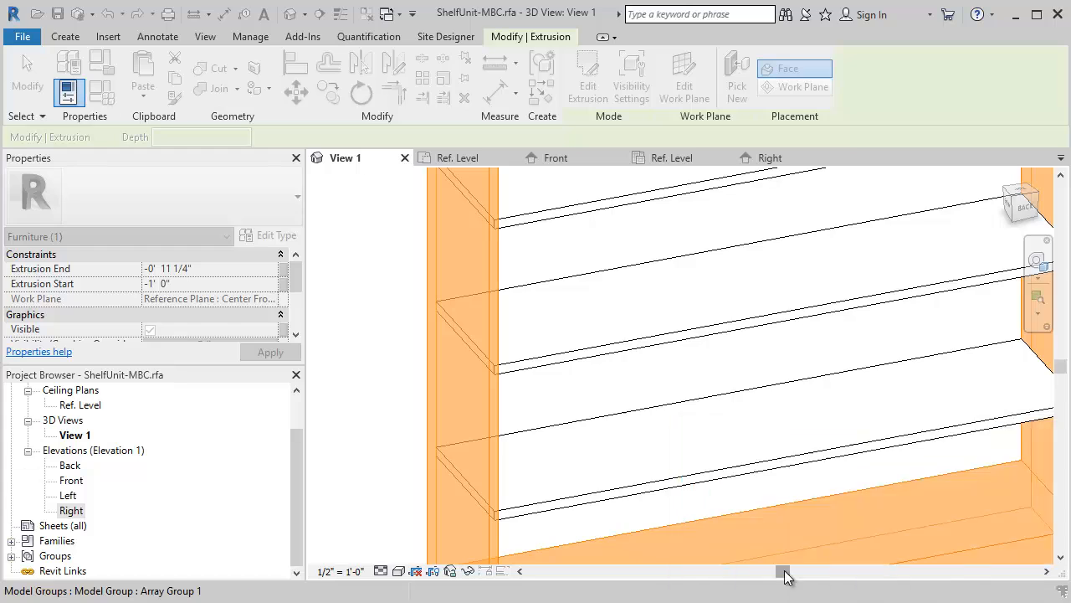
{"action": "key", "text": "Escape"}
- Move the back panel's left face, seen from behind, inward to the inner face of the opposite side panel
{"action": "left_click", "coordinate": [486, 367]}
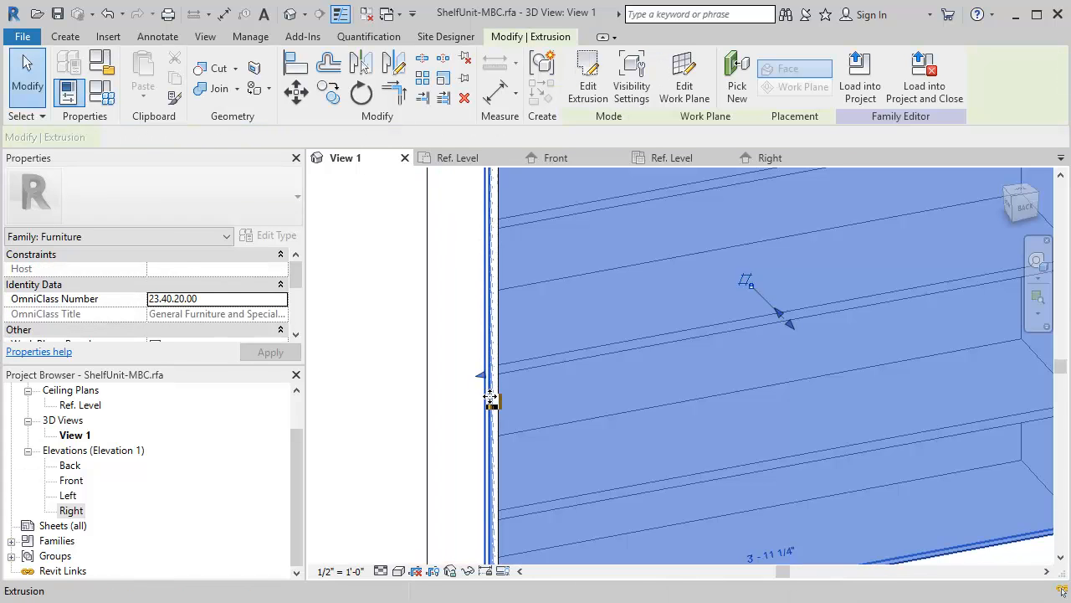
{"action": "left_click_drag", "start_coordinate": [482, 375], "coordinate": [499, 375]}
{"action": "left_click", "coordinate": [475, 394]}
{"action": "left_click", "coordinate": [413, 356]}
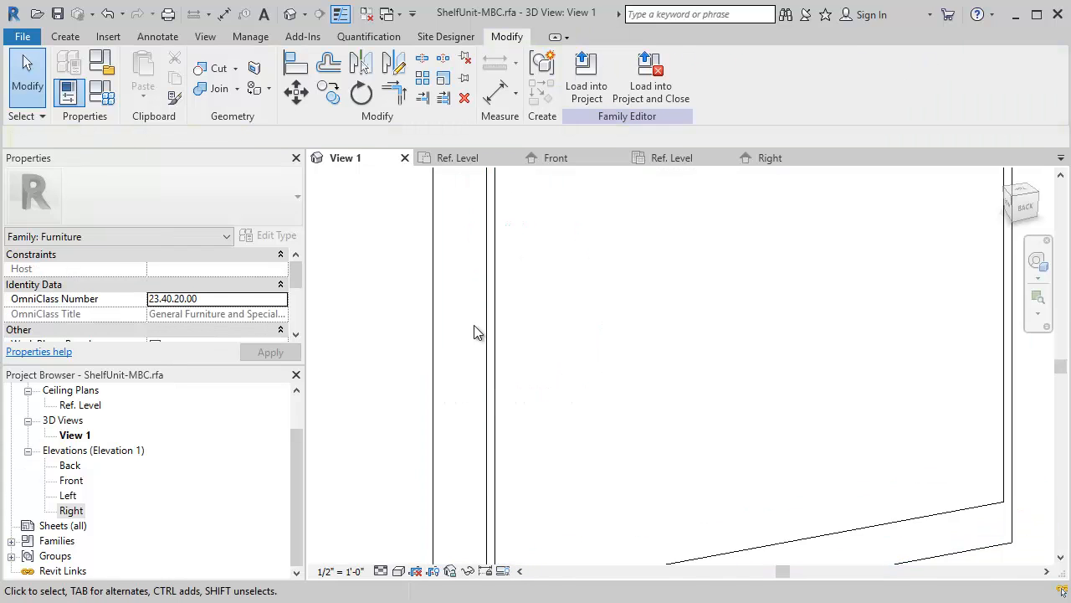
- Test the shelf unit by applying the family type 12"x36"x60" with the unit's front in view
{"action": "scroll", "coordinate": [473, 333], "scroll_direction": "down", "scroll_amount": 3}
{"action": "middle_click_drag", "start_coordinate": [609, 427], "coordinate": [706, 303], "text": "shift"}
{"action": "scroll", "coordinate": [694, 354], "scroll_direction": "down", "scroll_amount": 5}
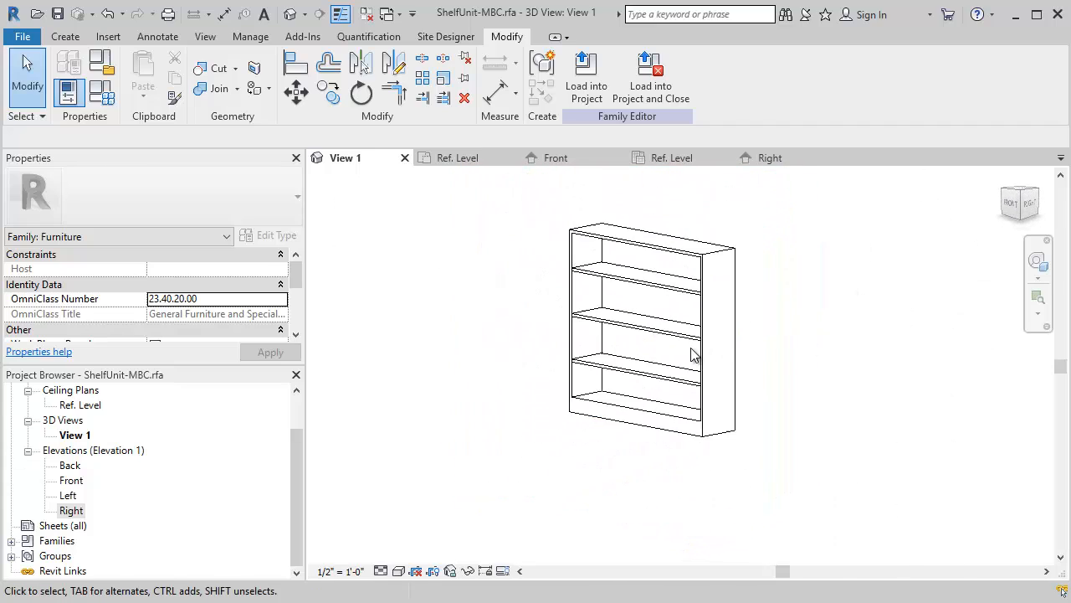
{"action": "left_click", "coordinate": [104, 96]}
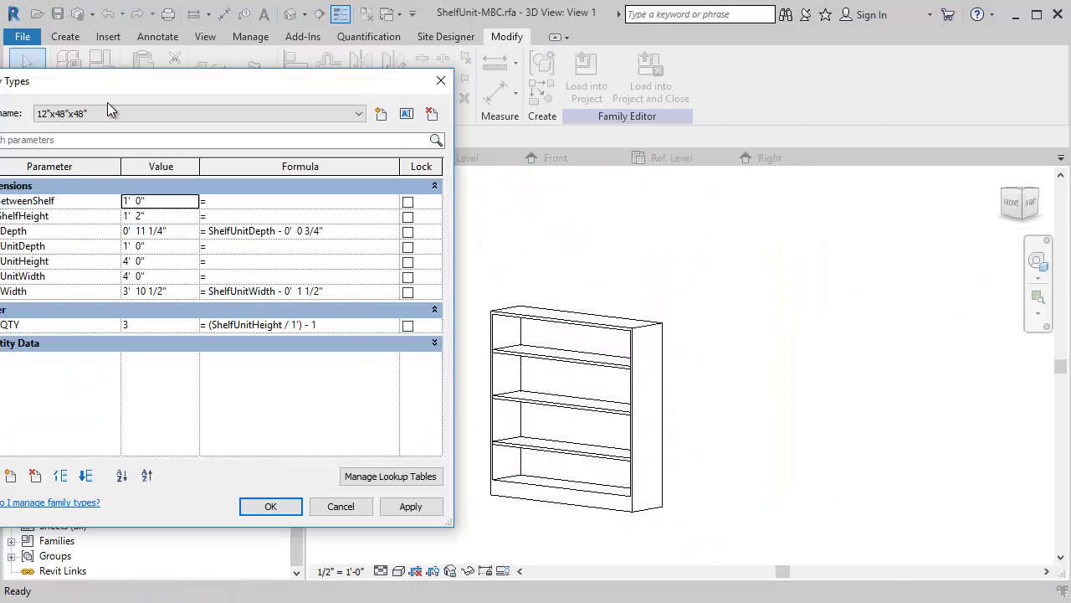
{"action": "left_click", "coordinate": [357, 114]}
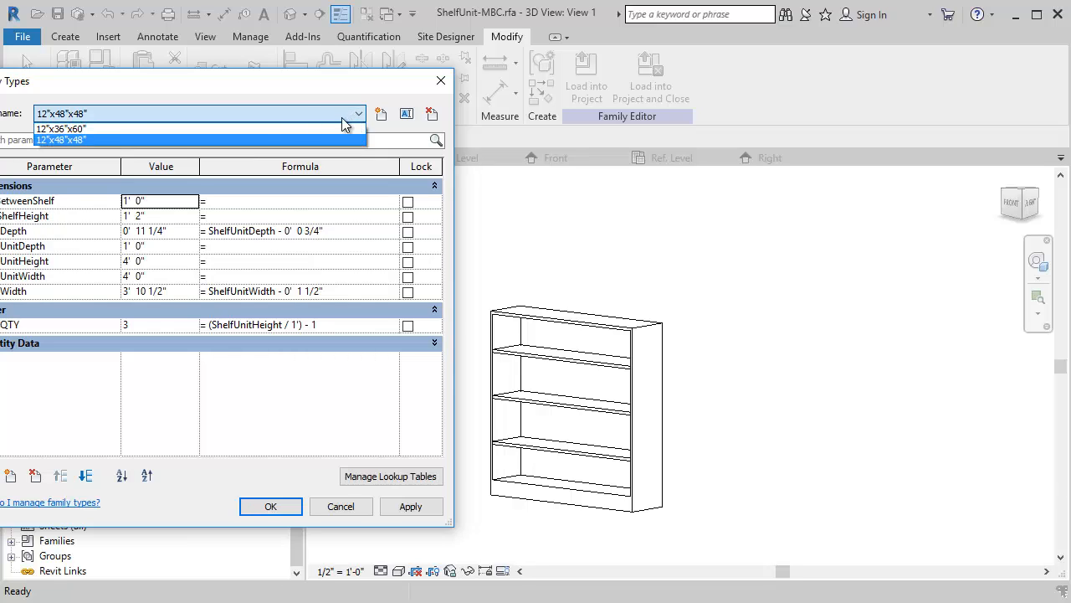
{"action": "left_click", "coordinate": [124, 135]}
{"action": "left_click", "coordinate": [410, 506]}
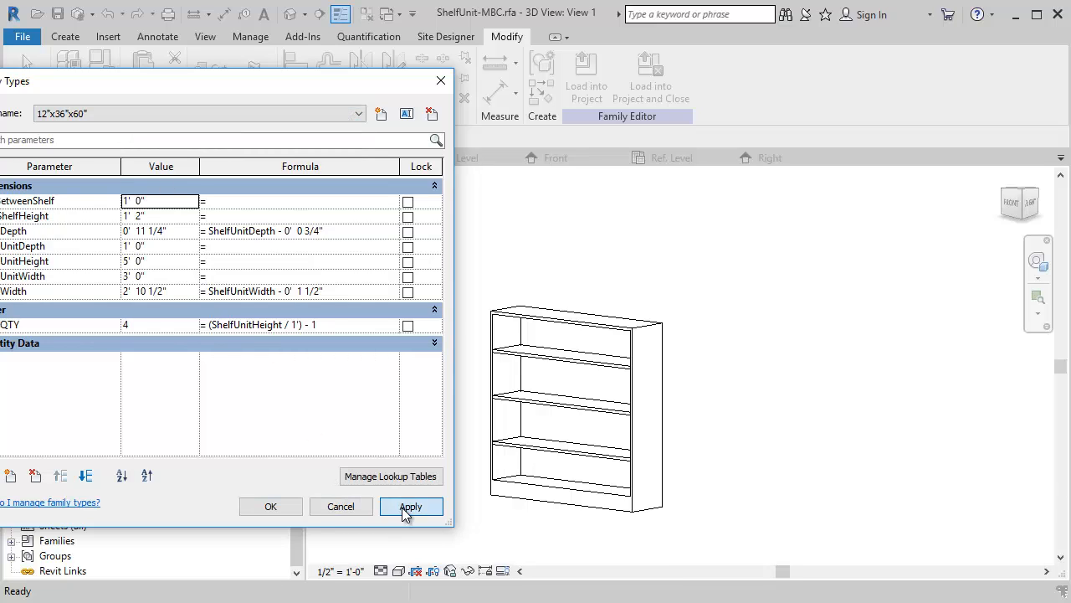
- Test the shelf unit by applying the family type 12"x48"x48", close the family types and examine the resized unit in 3D
{"action": "left_click", "coordinate": [359, 113]}
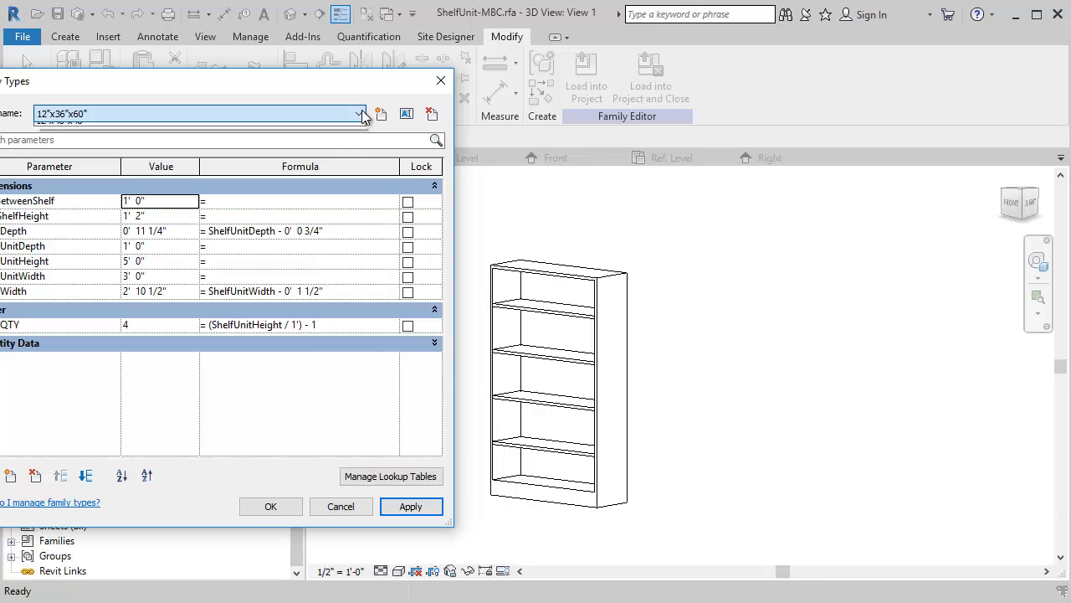
{"action": "left_click", "coordinate": [92, 137]}
{"action": "left_click", "coordinate": [410, 506]}
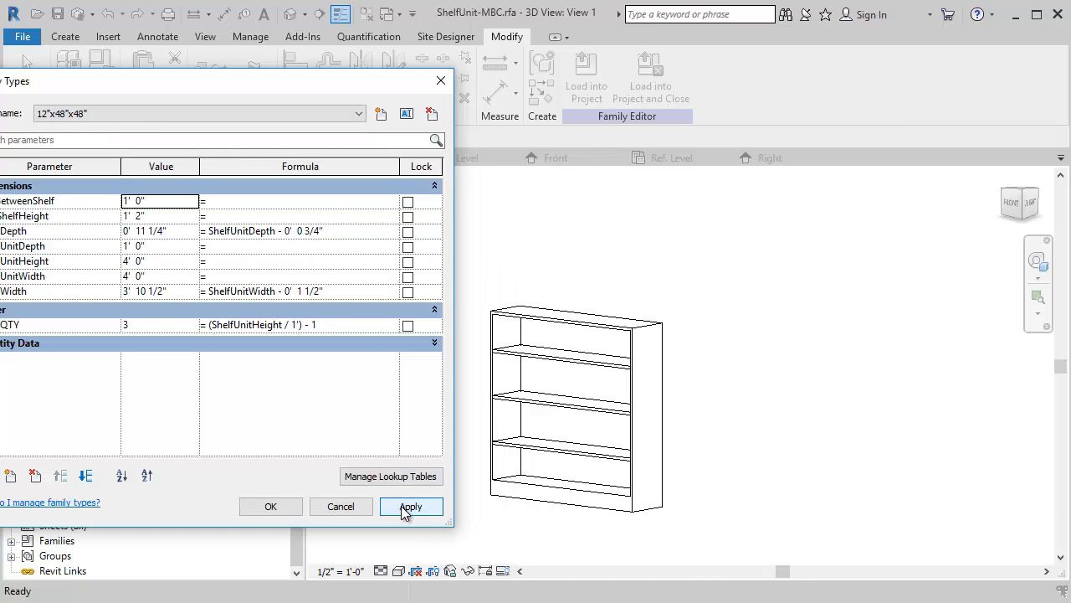
{"action": "left_click", "coordinate": [270, 507]}
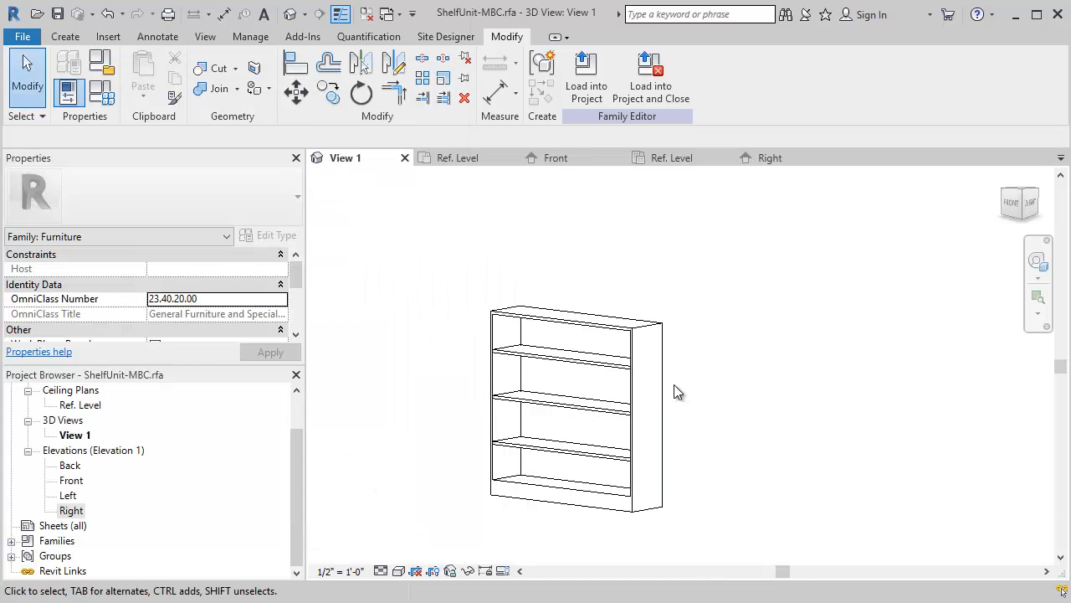
{"action": "mouse_move", "coordinate": [678, 392]}
{"action": "middle_mouse_down", "text": "shift"}
{"action": "mouse_move", "coordinate": [662, 400]}
{"action": "mouse_move", "coordinate": [612, 530]}
{"action": "mouse_move", "coordinate": [440, 431]}
{"action": "mouse_move", "coordinate": [669, 400]}
{"action": "middle_mouse_up", "text": "shift"}
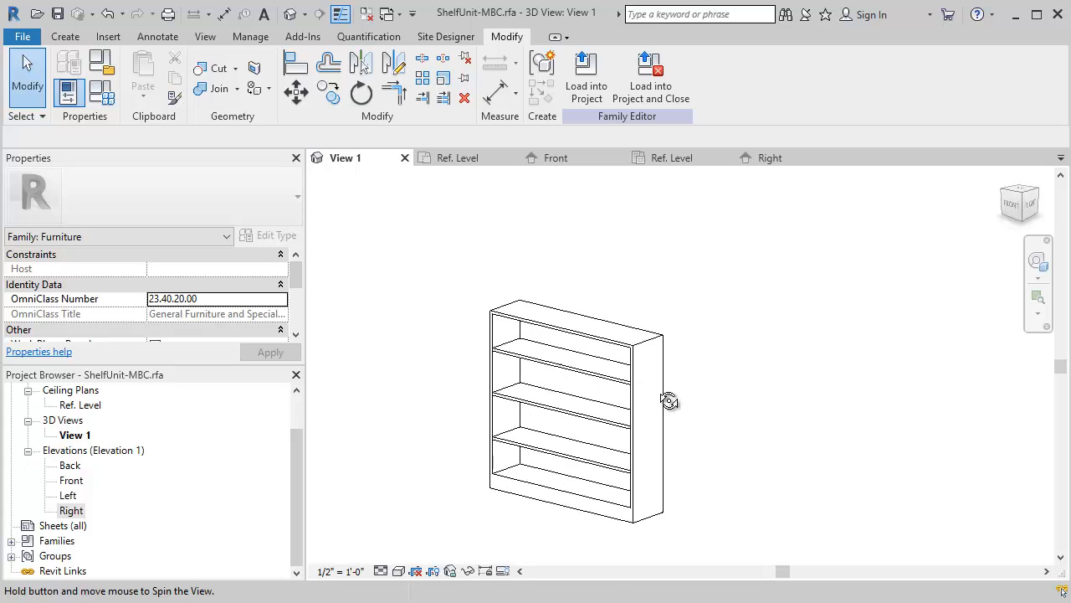
{"action": "scroll", "coordinate": [545, 387], "scroll_direction": "up", "scroll_amount": 4}
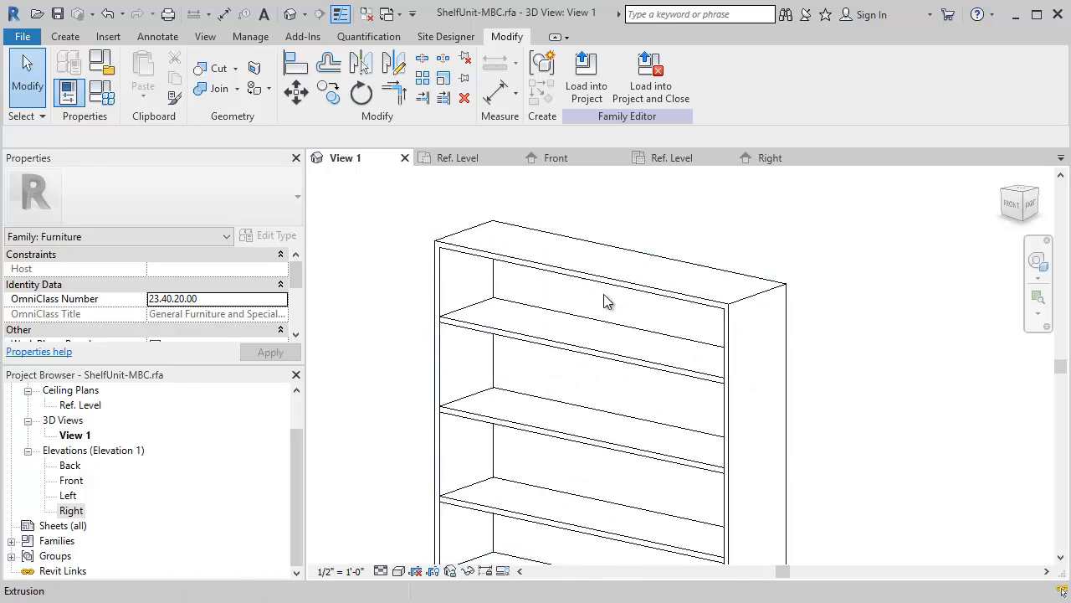
{"action": "scroll", "coordinate": [586, 306], "scroll_direction": "down", "scroll_amount": 3}
{"action": "middle_click_drag", "start_coordinate": [538, 310], "coordinate": [588, 331], "text": "shift"}
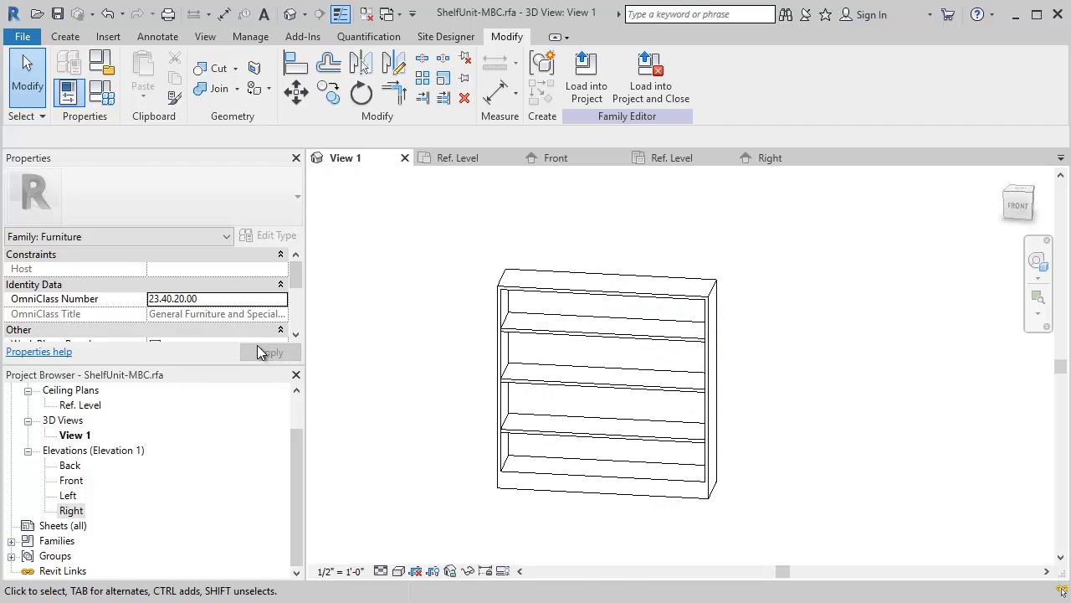
- Open the Front elevation at the unit's top edge and save the family
{"action": "double_click", "coordinate": [71, 481]}
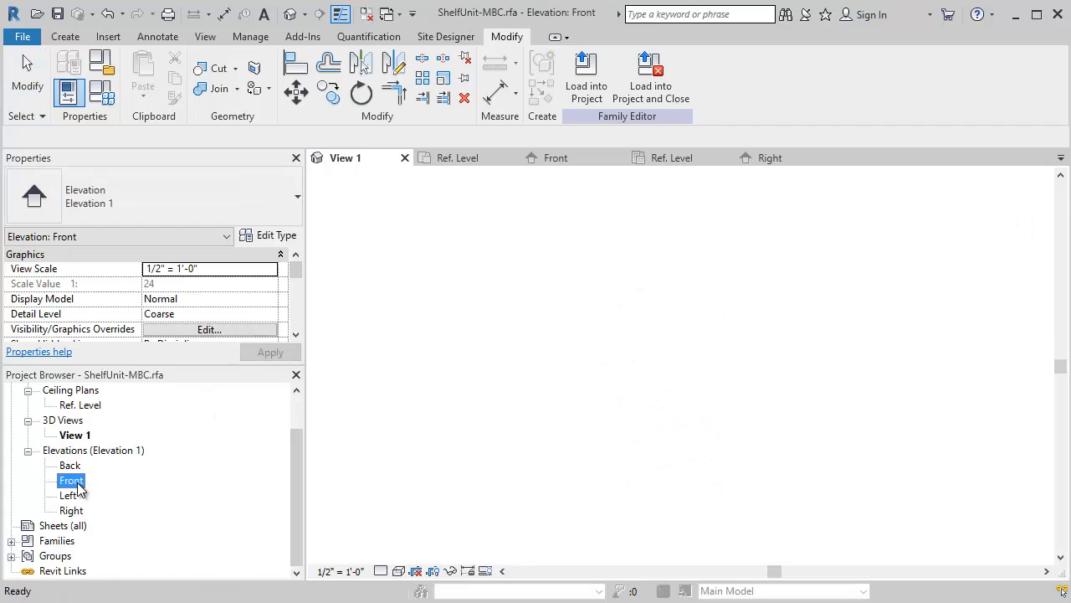
{"action": "scroll", "coordinate": [593, 288], "scroll_direction": "up", "scroll_amount": 4}
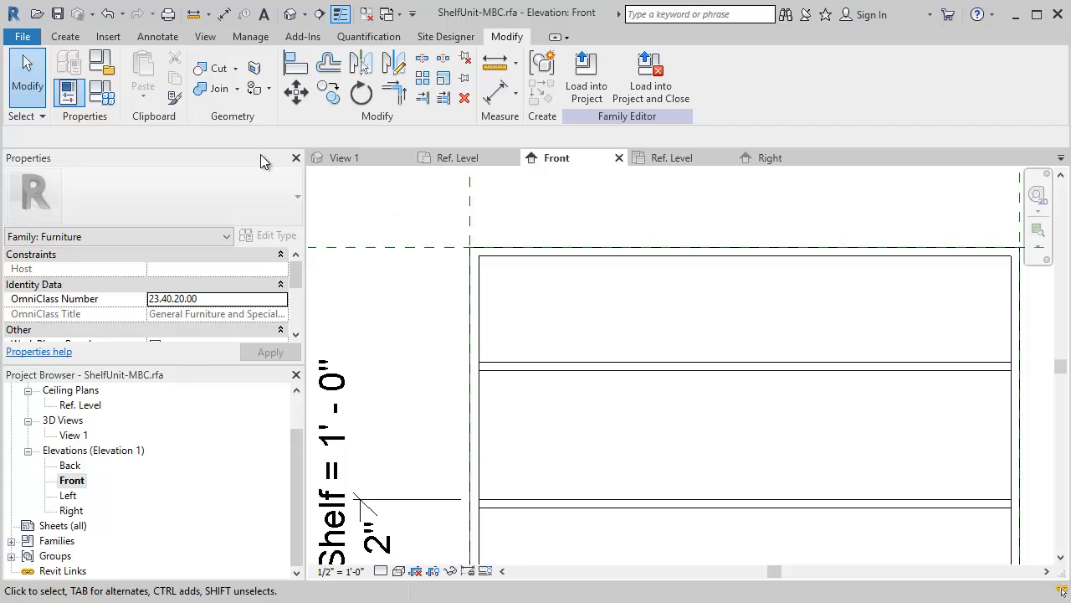
{"action": "left_click", "coordinate": [70, 39]}
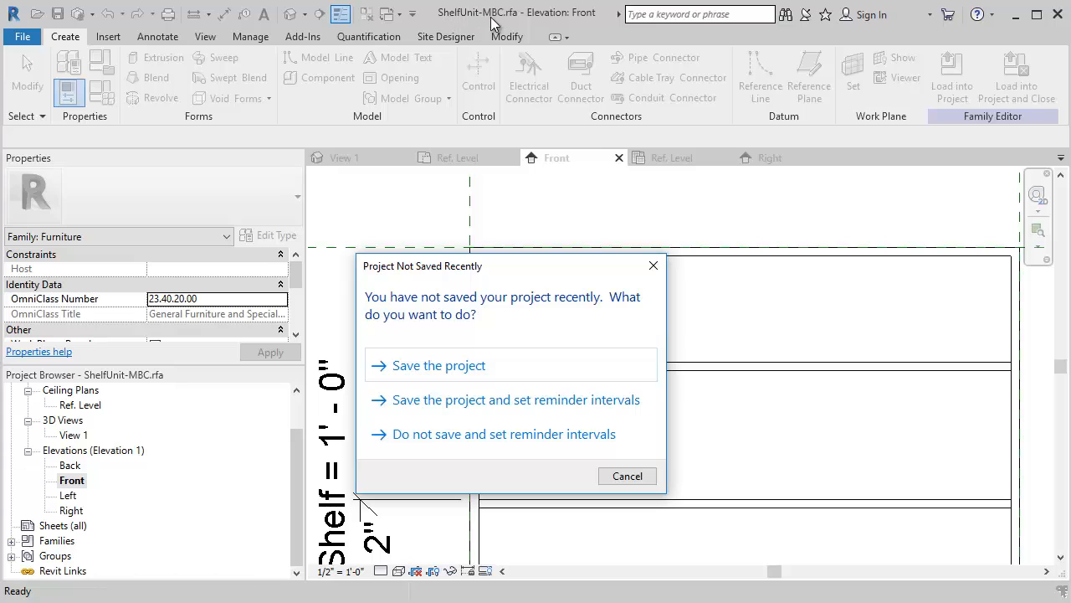
{"action": "left_click", "coordinate": [456, 367]}
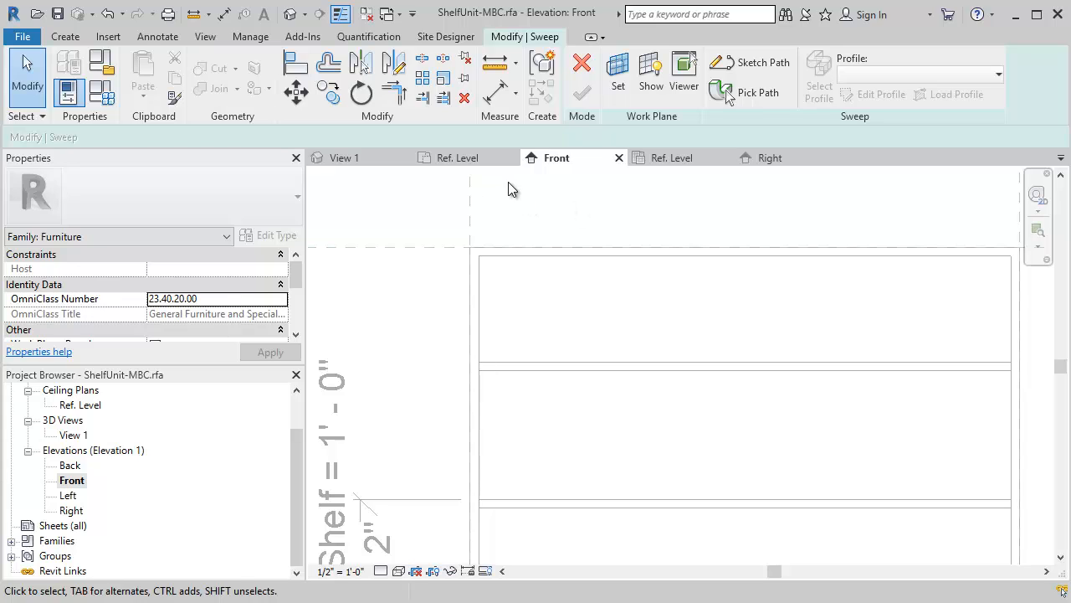
- In the Ref. Level plan, sketch a sweep path along the unit's left side, 4'-0" front and right side, leaving the back open
{"action": "left_click", "coordinate": [479, 161]}
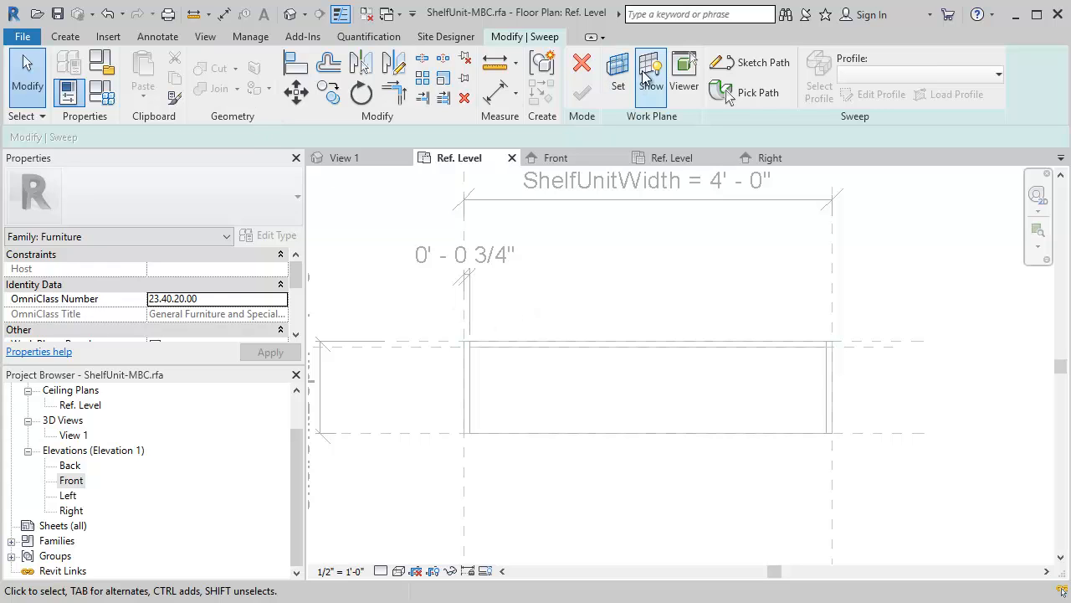
{"action": "left_click", "coordinate": [752, 62]}
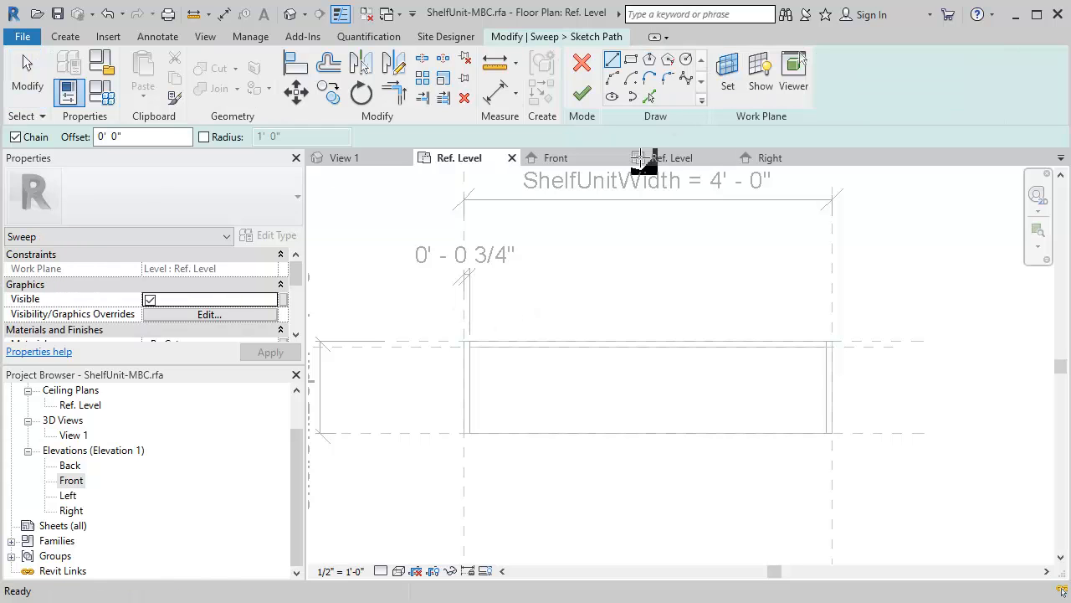
{"action": "left_click", "coordinate": [466, 342]}
{"action": "left_click", "coordinate": [465, 432]}
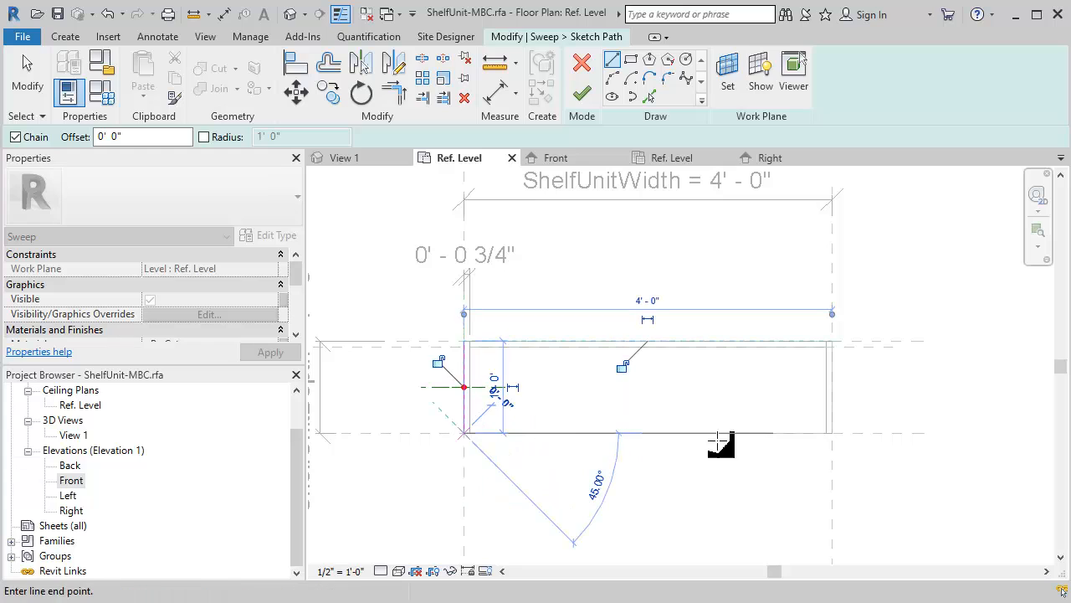
{"action": "left_click", "coordinate": [832, 433]}
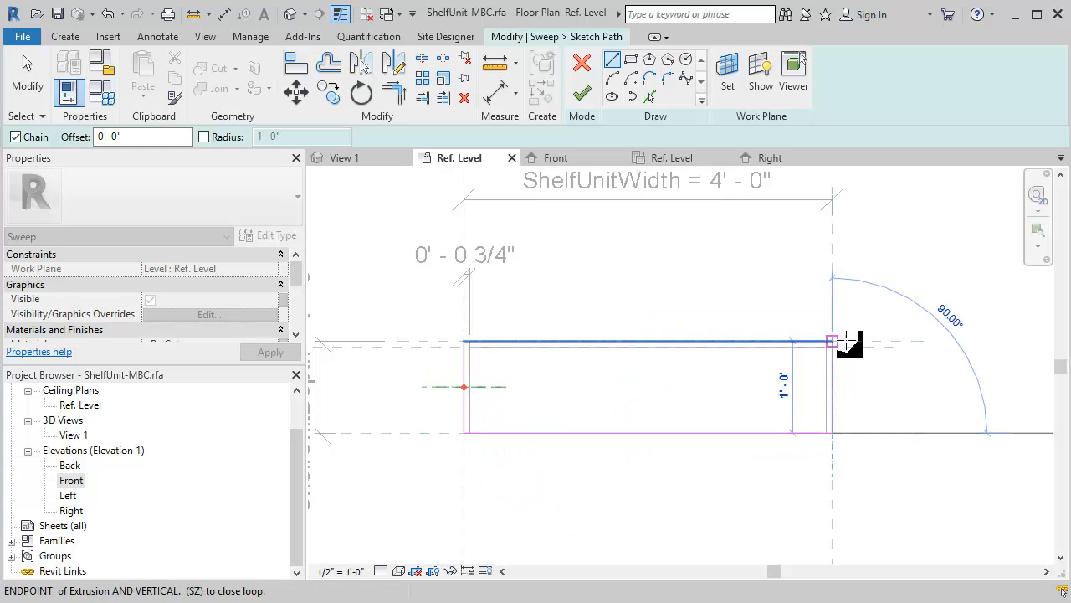
{"action": "left_click", "coordinate": [832, 342]}
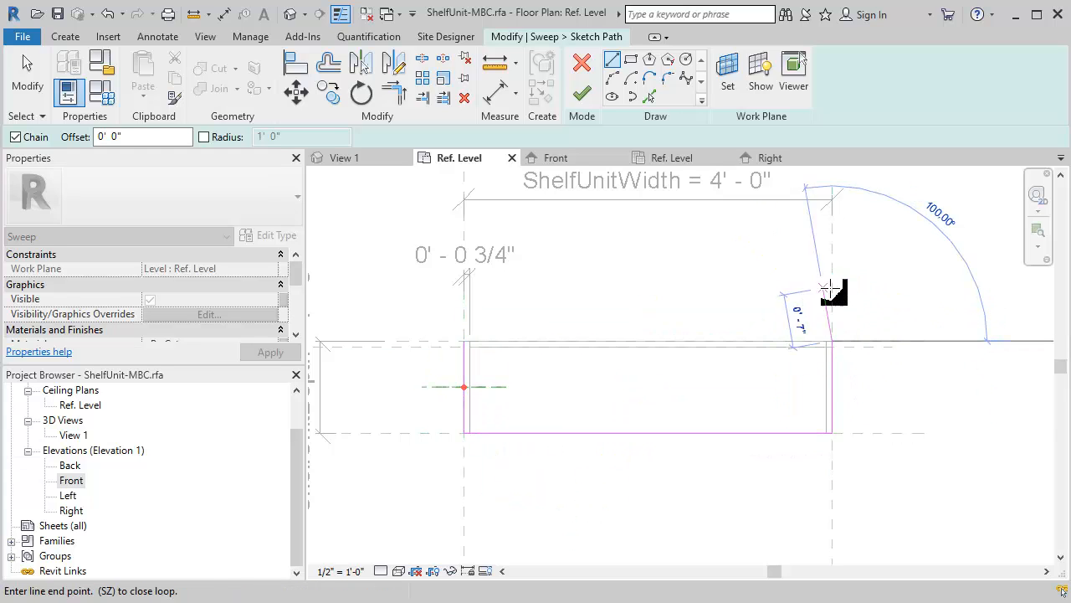
{"action": "key", "text": "Escape"}
{"action": "key", "text": "Escape"}
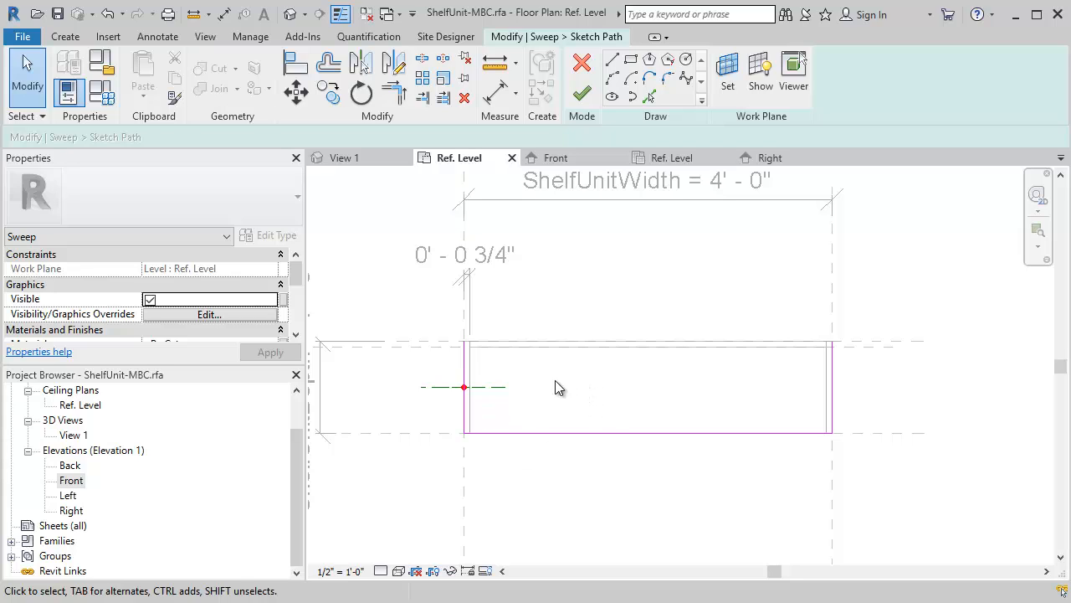
- In the 3D view, set the sweep path's work plane to Reference Plane : ShelfHeight and finish the path
{"action": "left_click", "coordinate": [369, 158]}
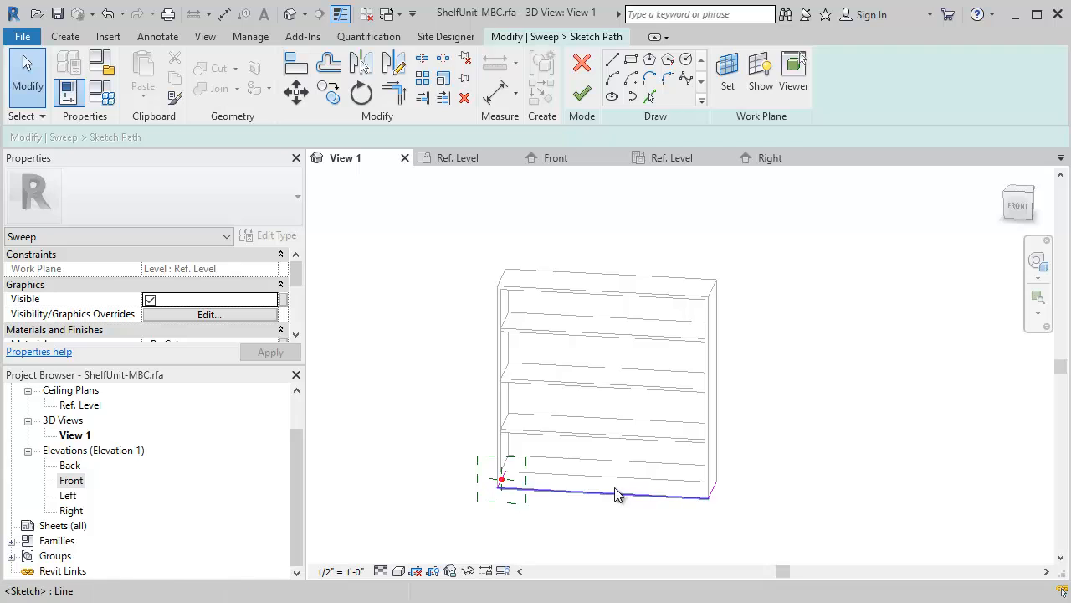
{"action": "mouse_move", "coordinate": [432, 444]}
{"action": "left_mouse_down"}
{"action": "mouse_move", "coordinate": [588, 499]}
{"action": "mouse_move", "coordinate": [758, 527]}
{"action": "left_mouse_up"}
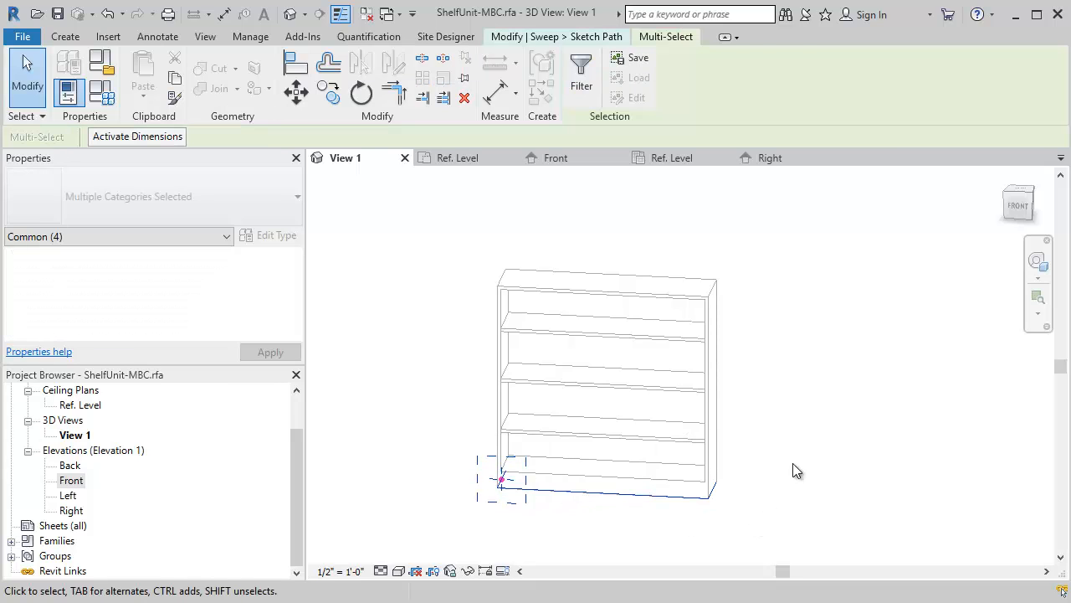
{"action": "key", "text": "Escape"}
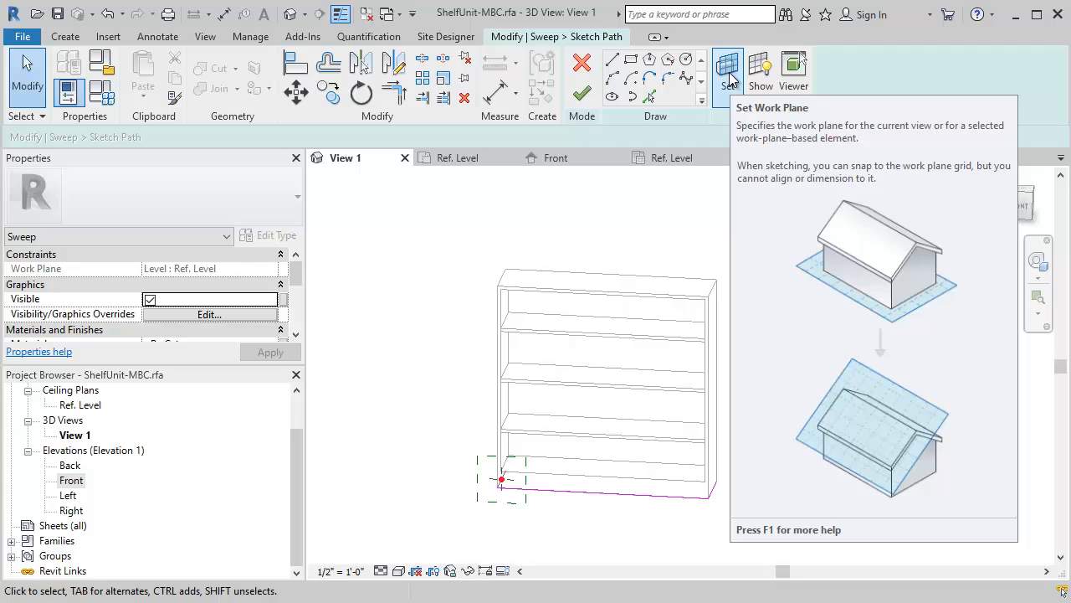
{"action": "left_click", "coordinate": [730, 79]}
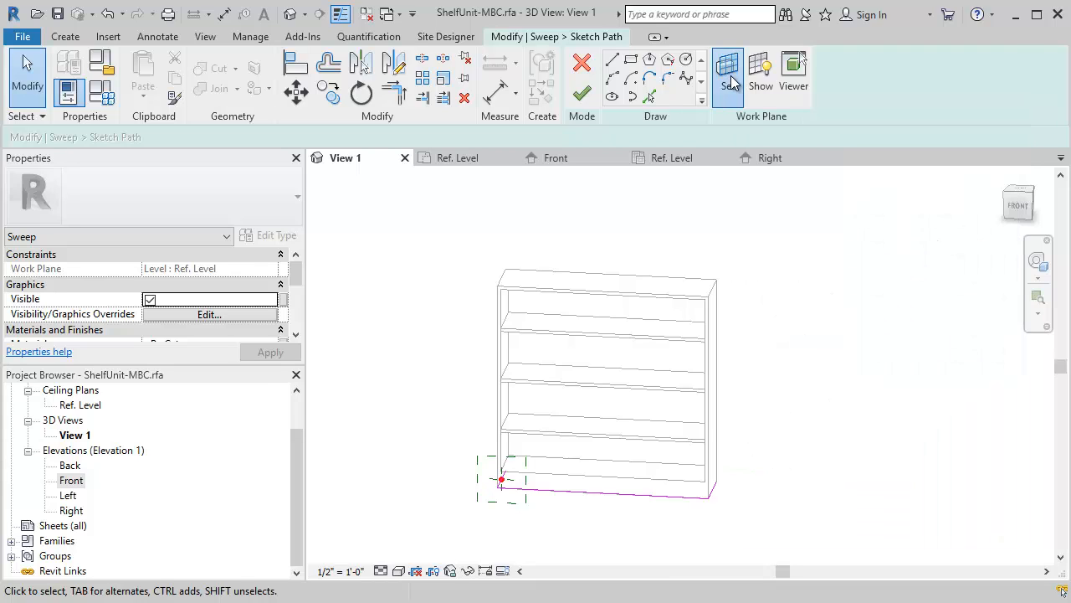
{"action": "left_click", "coordinate": [669, 315]}
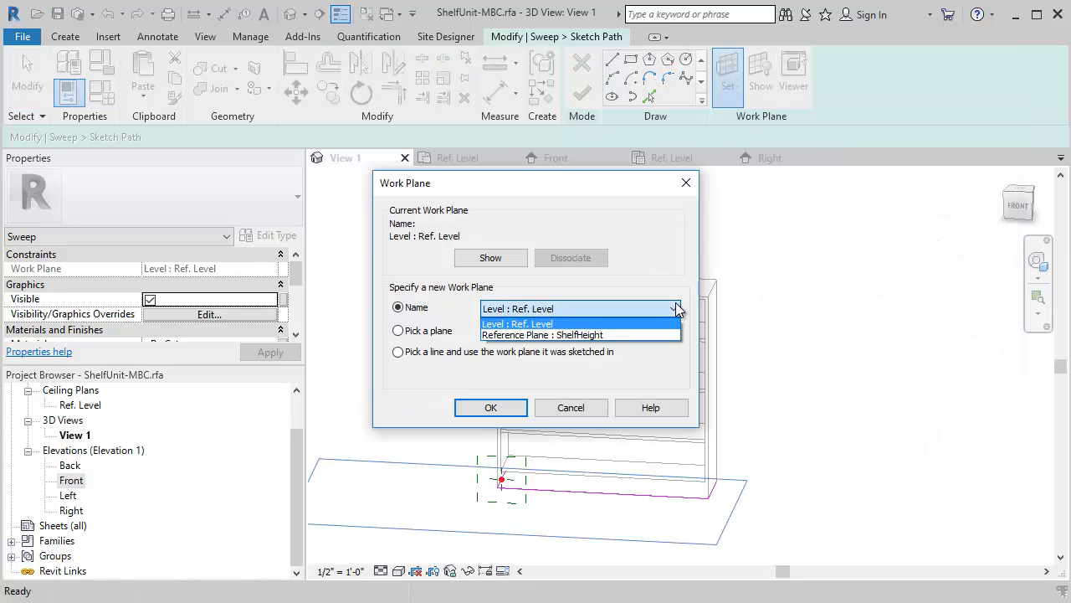
{"action": "left_click", "coordinate": [600, 333]}
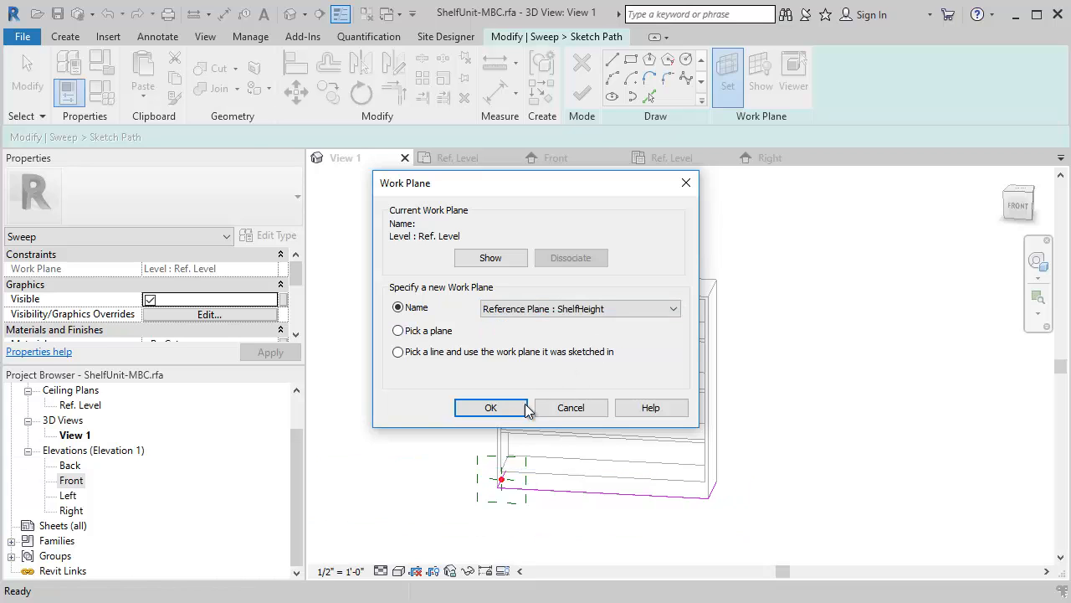
{"action": "left_click", "coordinate": [490, 407]}
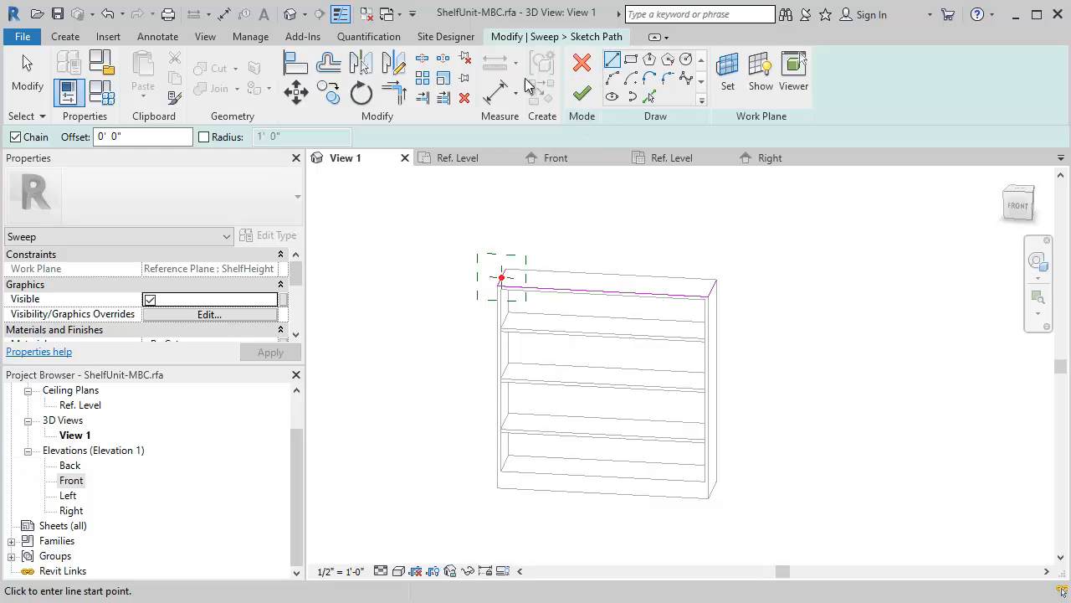
{"action": "left_click", "coordinate": [577, 98]}
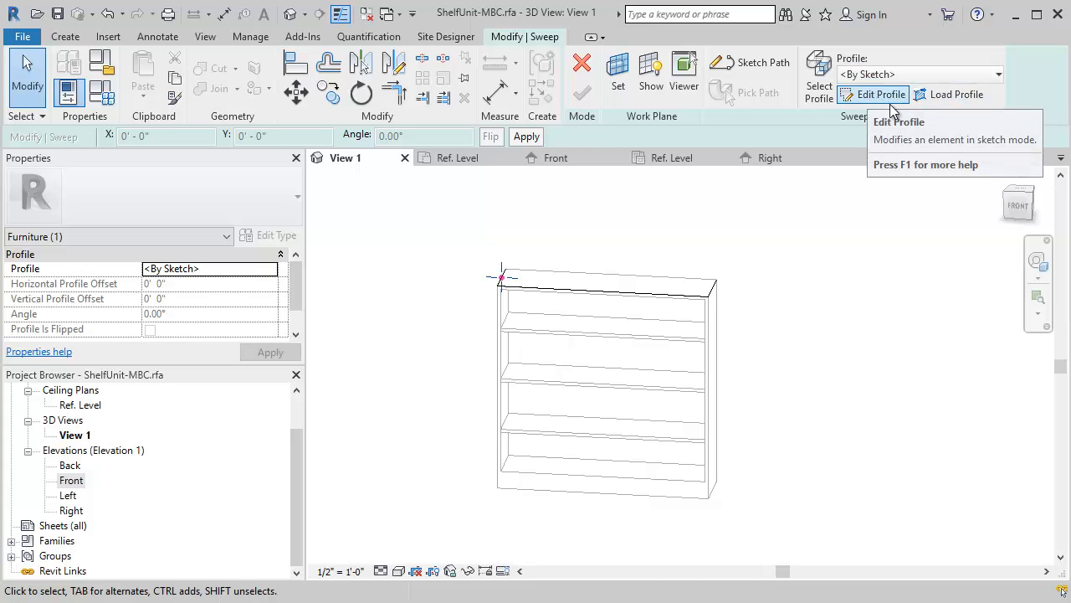
- Sketch the straight edges of the crown profile from the path's reference point, with a slanted face, a 1/2" vertical end and a 1/4" return
{"action": "scroll", "coordinate": [502, 294], "scroll_direction": "up", "scroll_amount": 5}
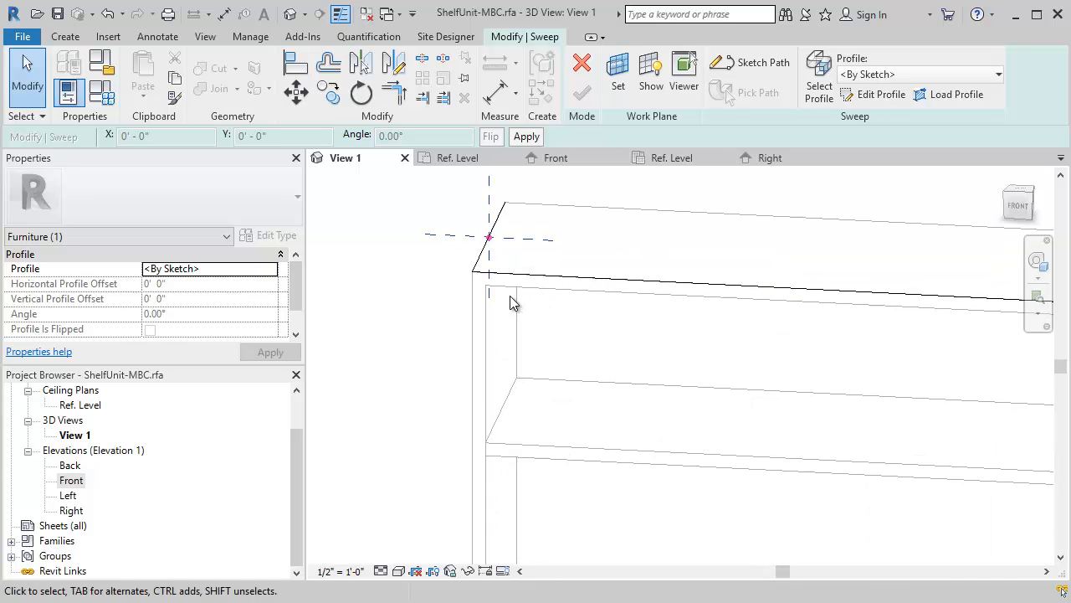
{"action": "scroll", "coordinate": [513, 303], "scroll_direction": "up", "scroll_amount": 2}
{"action": "middle_click_drag", "start_coordinate": [514, 292], "coordinate": [605, 346]}
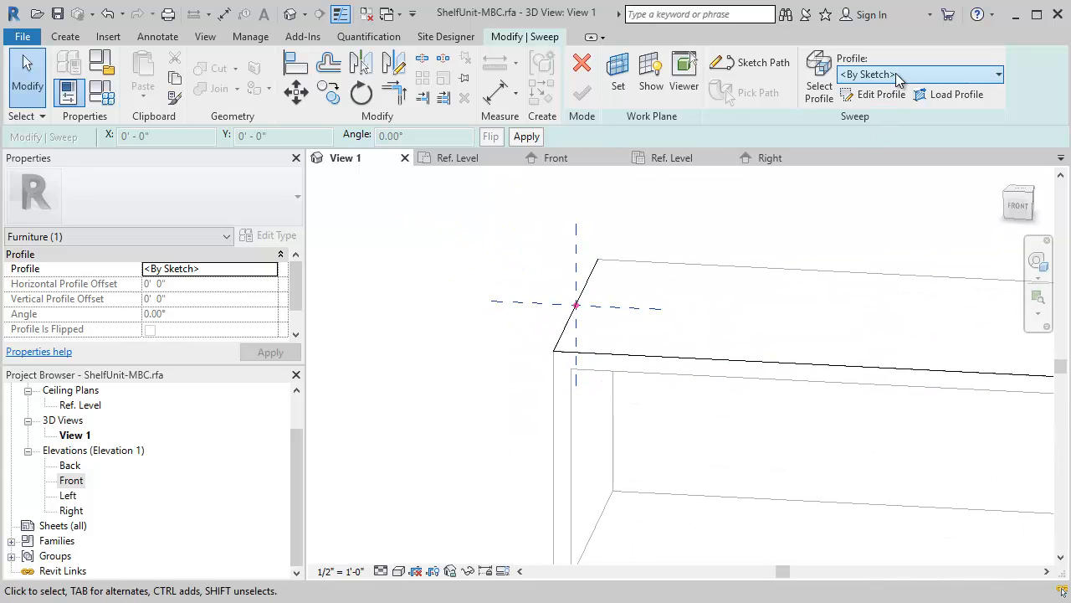
{"action": "left_click", "coordinate": [871, 93]}
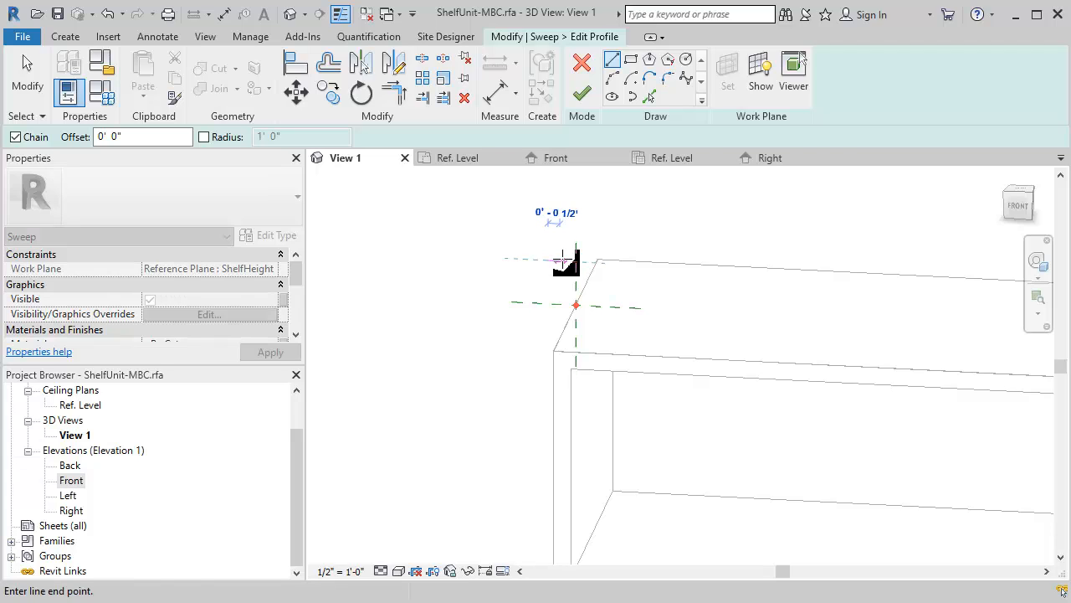
{"action": "left_click", "coordinate": [576, 305]}
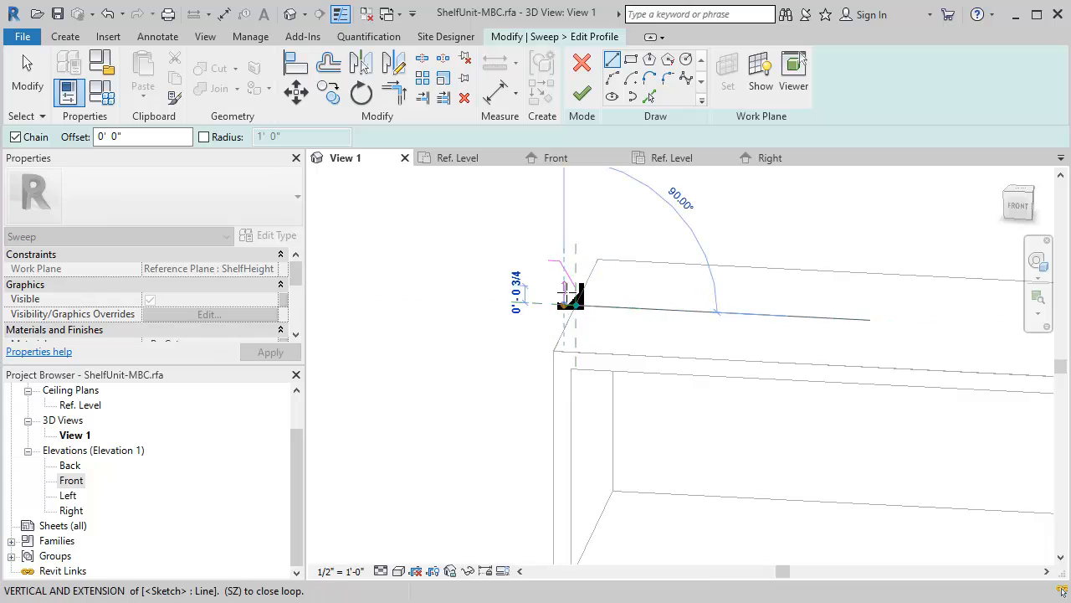
{"action": "scroll", "coordinate": [565, 295], "scroll_direction": "up", "scroll_amount": 3}
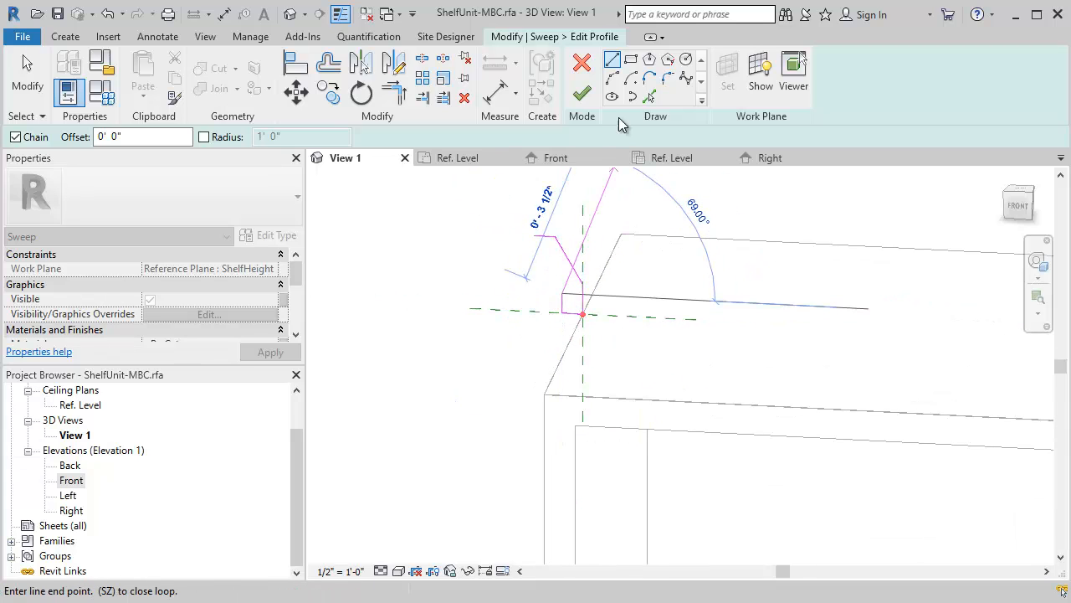
{"action": "left_click", "coordinate": [535, 237]}
{"action": "left_click", "coordinate": [535, 254]}
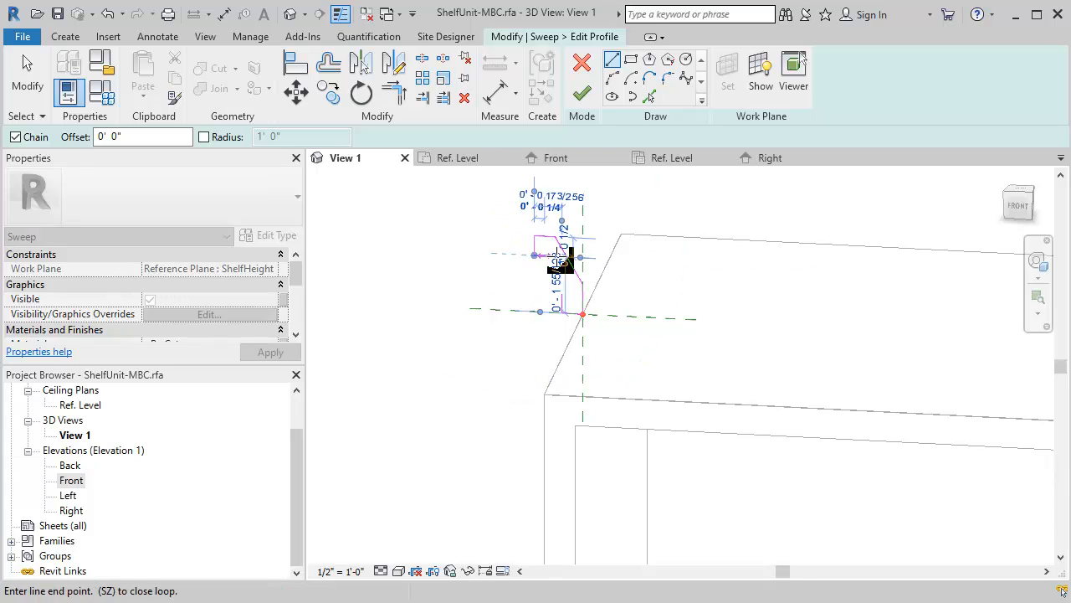
{"action": "key", "text": "Escape"}
{"action": "scroll", "coordinate": [574, 299], "scroll_direction": "up", "scroll_amount": 2}
{"action": "left_click", "coordinate": [508, 231]}
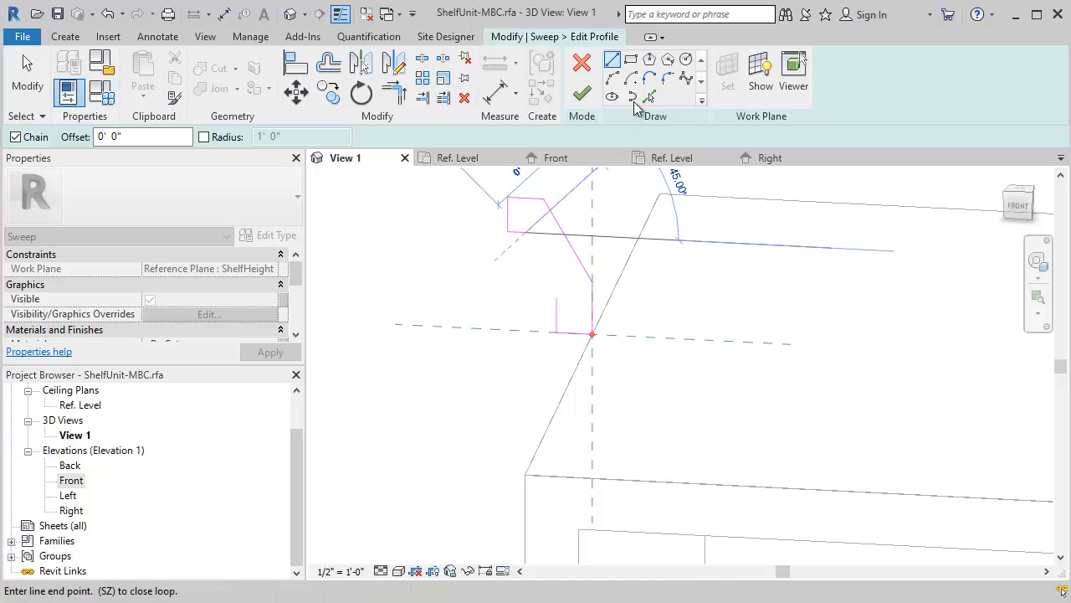
- Close the crown profile with an arc joining the end of the 1/4" return to the top of the short vertical edge
{"action": "left_click", "coordinate": [615, 78]}
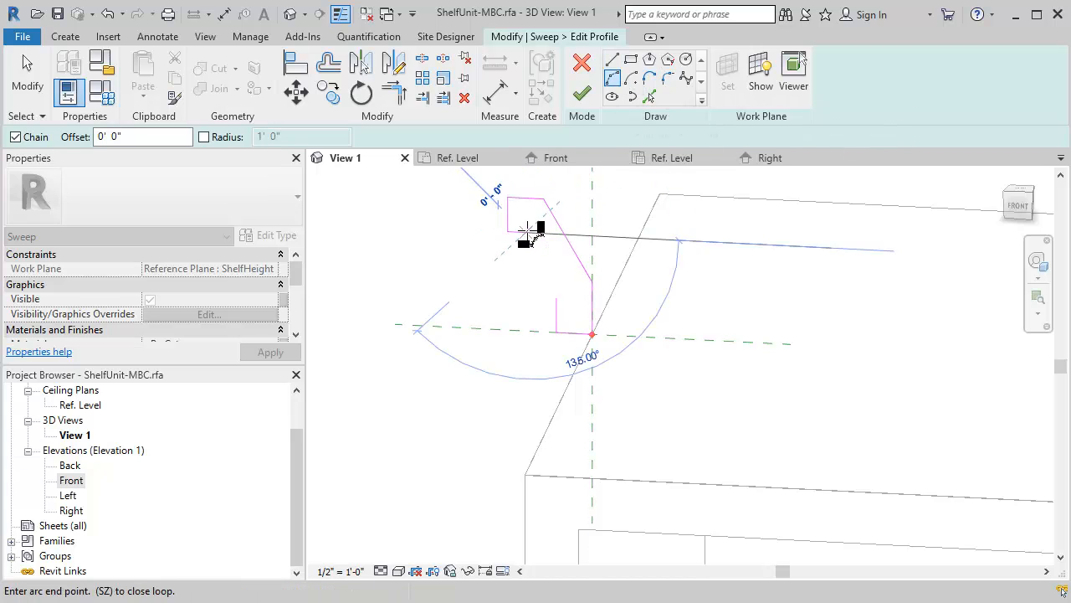
{"action": "key", "text": "Escape"}
{"action": "key", "text": "Escape"}
{"action": "left_click", "coordinate": [616, 82]}
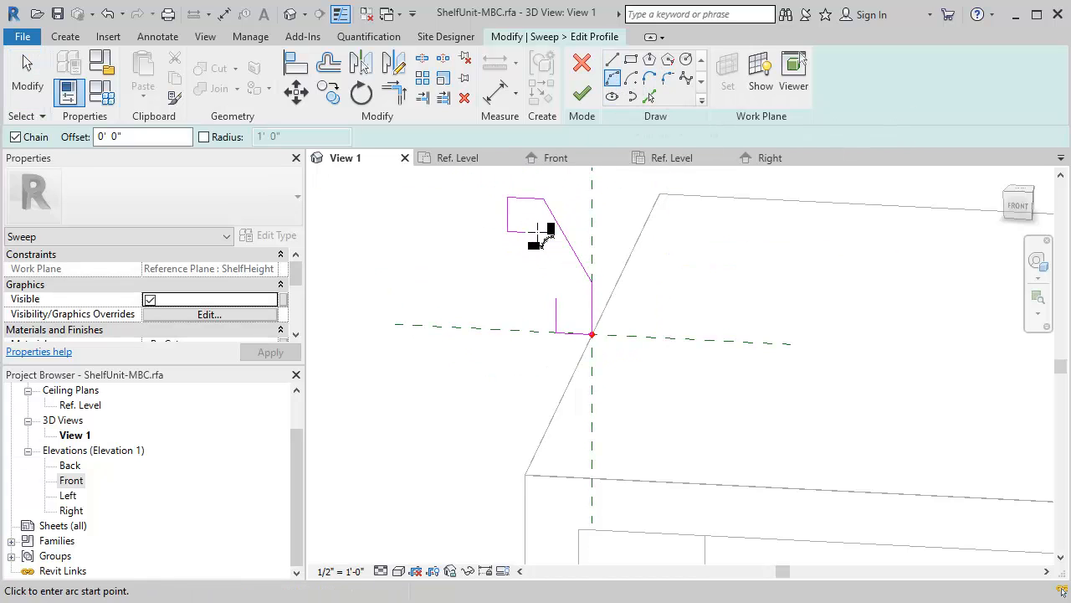
{"action": "left_click", "coordinate": [526, 232]}
{"action": "left_click", "coordinate": [555, 298]}
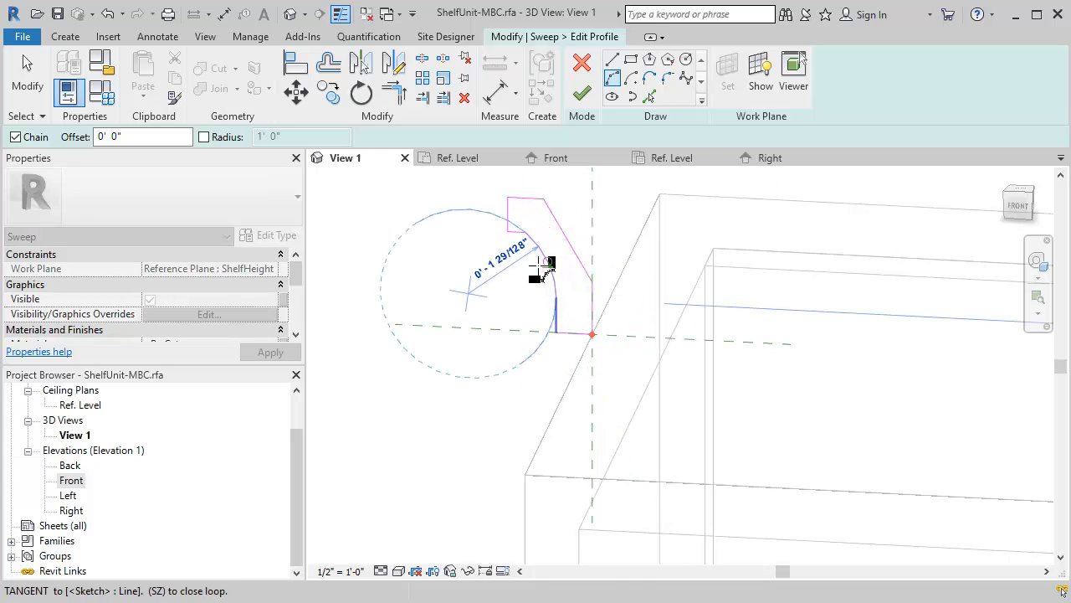
{"action": "left_click", "coordinate": [541, 273]}
{"action": "key", "text": "Escape"}
{"action": "key", "text": "Escape"}
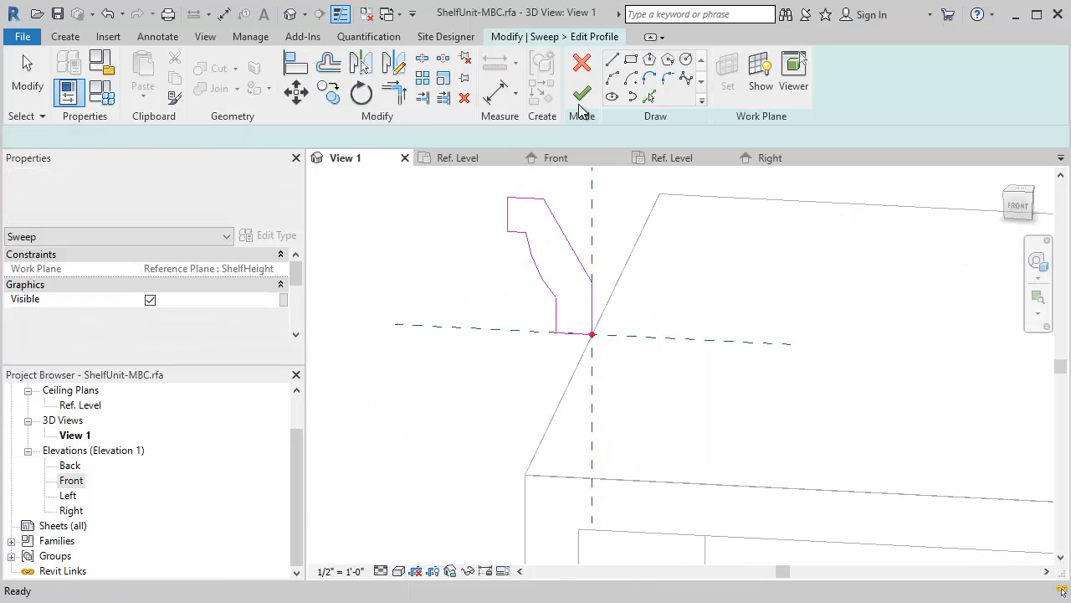
- Check the dimensions of the crown profile's short lower vertical edge, return and top edge
{"action": "scroll", "coordinate": [596, 329], "scroll_direction": "up", "scroll_amount": 1}
{"action": "middle_click_drag", "start_coordinate": [608, 367], "coordinate": [647, 412]}
{"action": "left_click", "coordinate": [618, 400]}
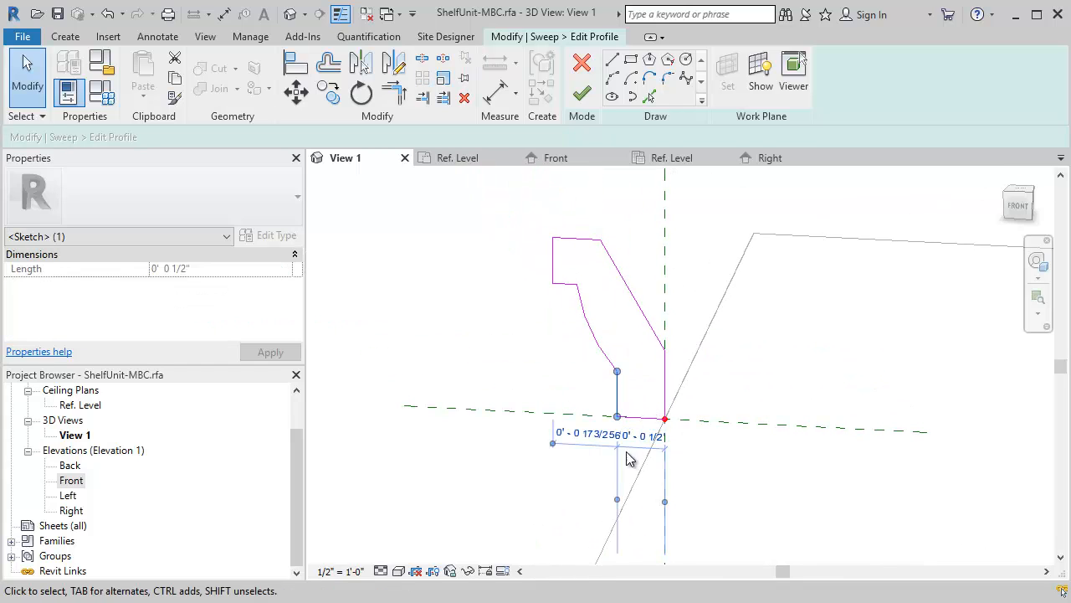
{"action": "left_click", "coordinate": [642, 436]}
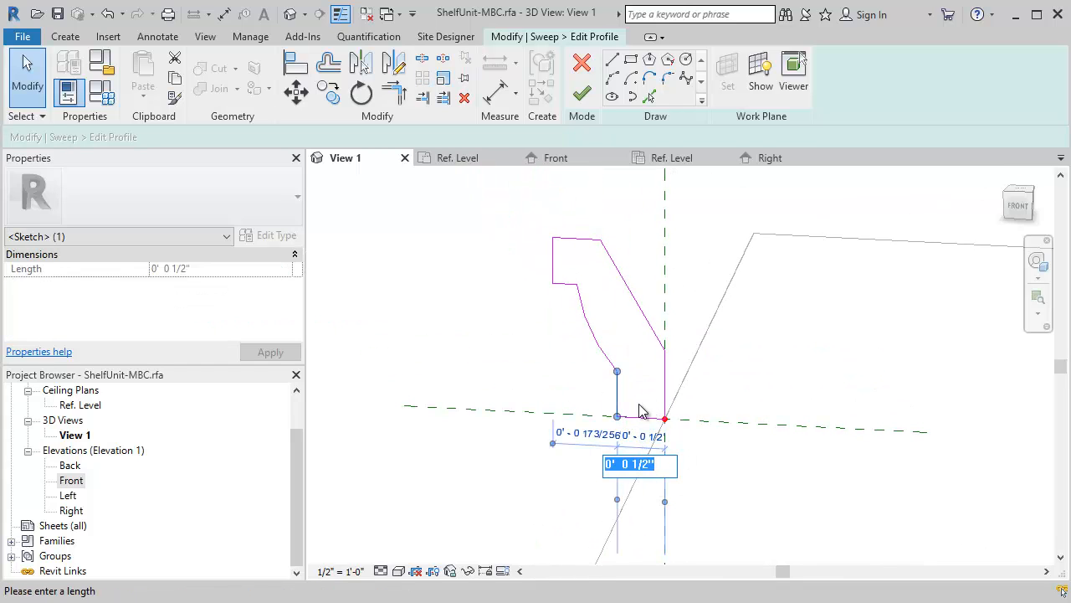
{"action": "key", "text": "Escape"}
{"action": "left_click", "coordinate": [562, 285]}
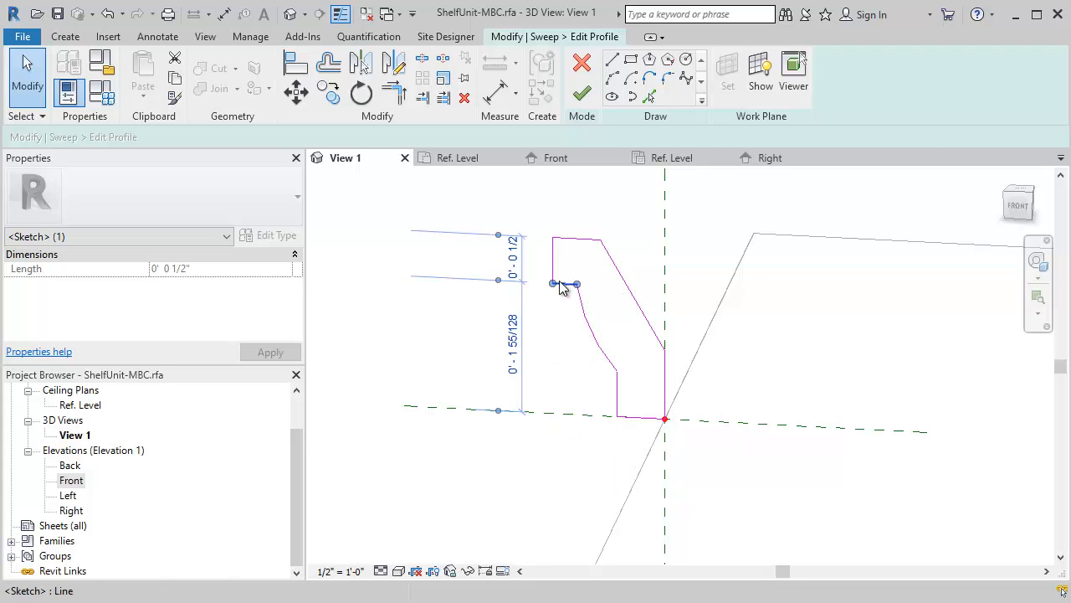
{"action": "left_click", "coordinate": [578, 238]}
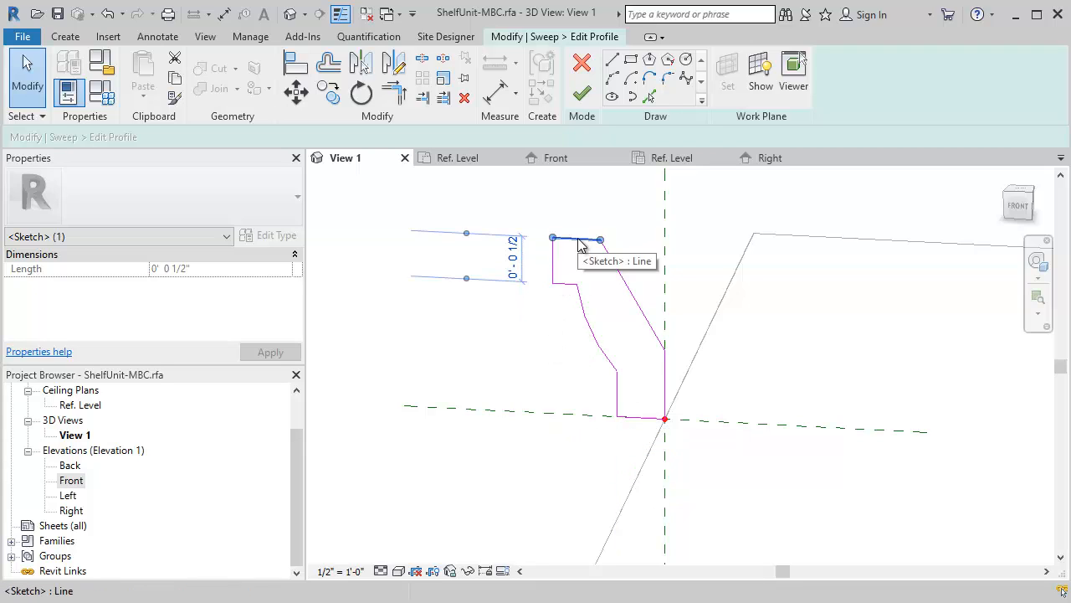
{"action": "left_click", "coordinate": [600, 397]}
{"action": "scroll", "coordinate": [617, 372], "scroll_direction": "down", "scroll_amount": 2}
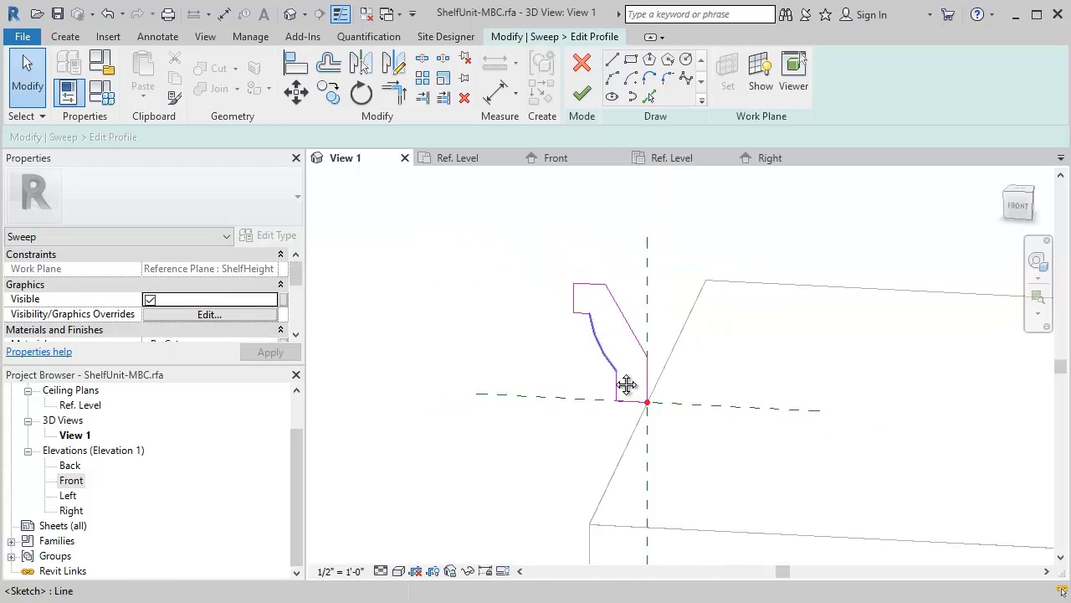
{"action": "middle_click_drag", "start_coordinate": [624, 383], "coordinate": [630, 344]}
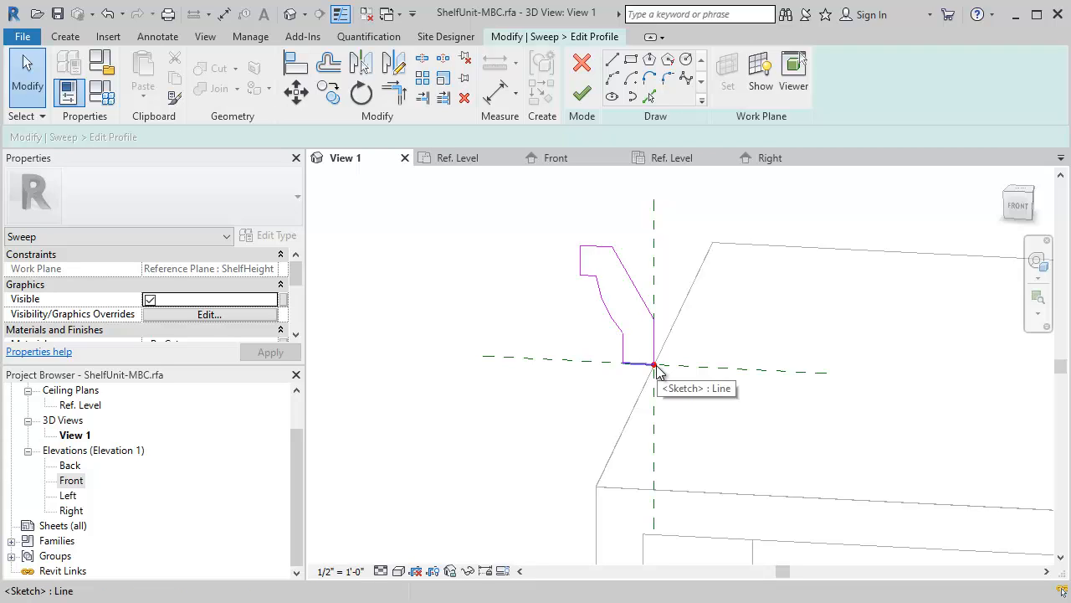
- Move the whole crown profile 1/2" inward so the bottom of its short vertical edge sits on the path's reference point
{"action": "left_click_drag", "start_coordinate": [560, 226], "coordinate": [678, 390]}
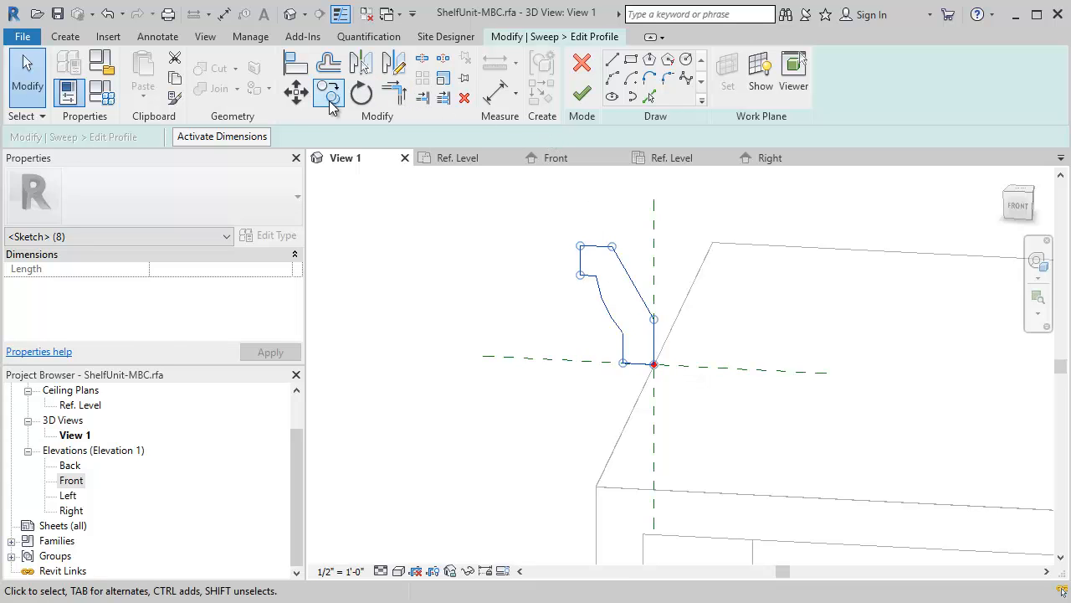
{"action": "left_click", "coordinate": [297, 91]}
{"action": "left_click", "coordinate": [623, 362]}
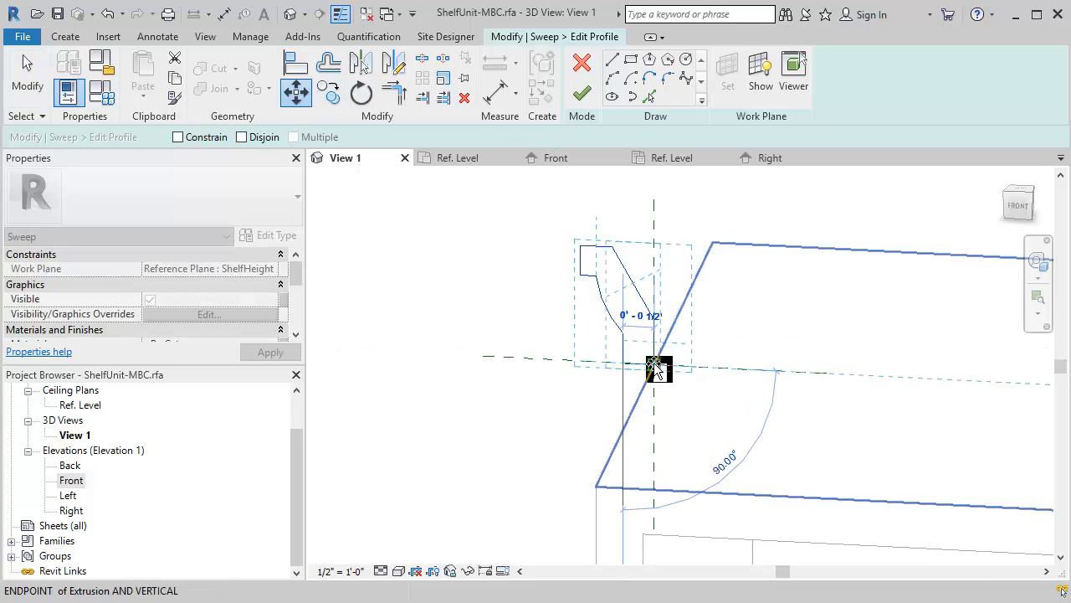
{"action": "left_click", "coordinate": [654, 364]}
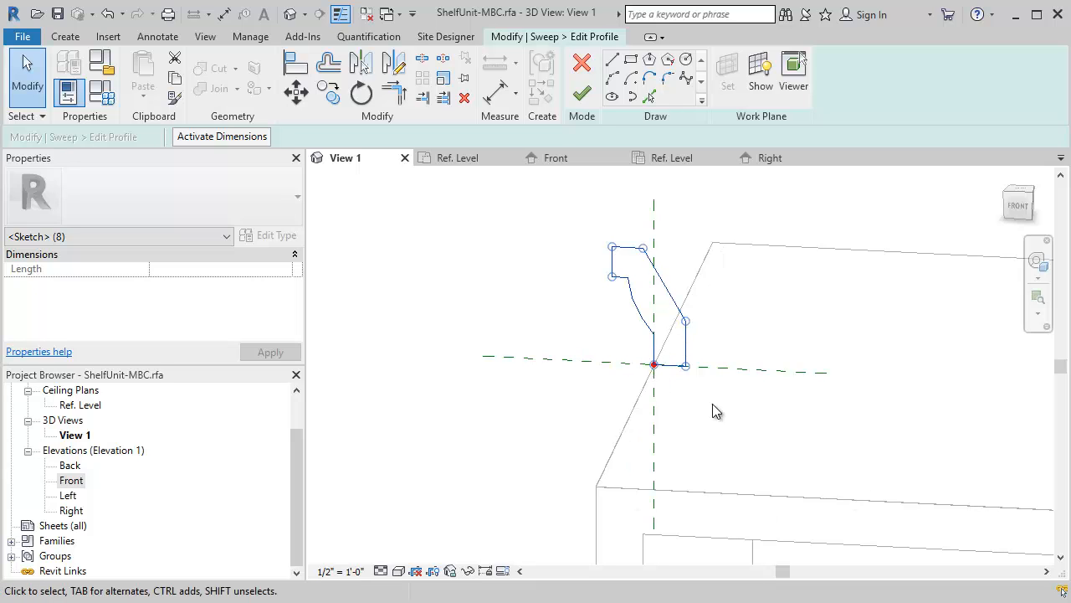
{"action": "left_click", "coordinate": [545, 279]}
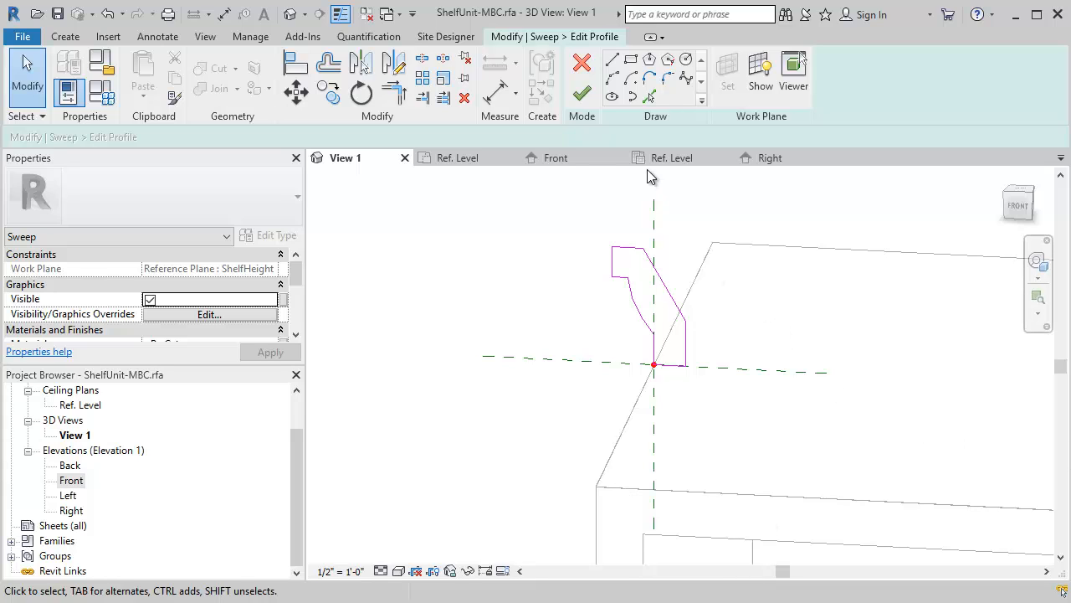
- Finish the crown profile and complete the sweep around the top of the shelf unit
{"action": "left_click", "coordinate": [583, 97]}
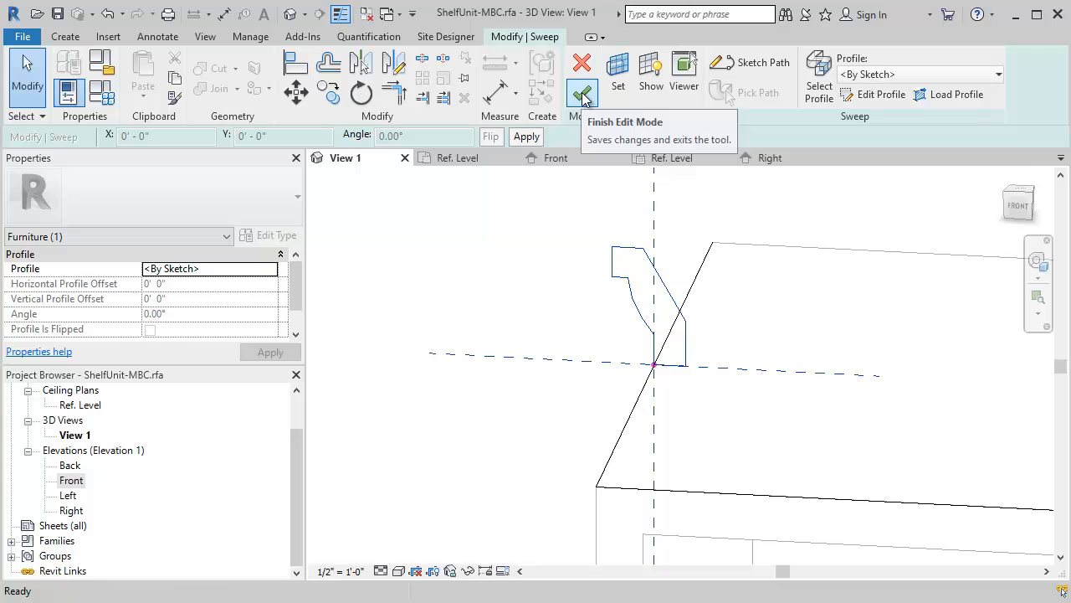
{"action": "left_click", "coordinate": [583, 97]}
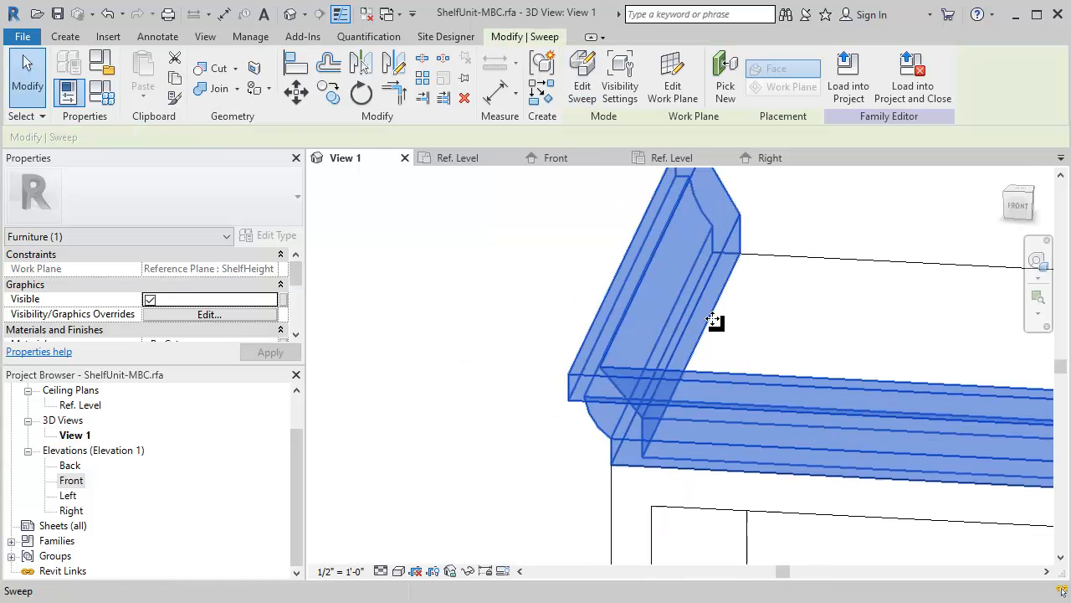
{"action": "scroll", "coordinate": [808, 387], "scroll_direction": "down", "scroll_amount": 3}
{"action": "scroll", "coordinate": [614, 288], "scroll_direction": "up", "scroll_amount": 5}
{"action": "scroll", "coordinate": [614, 288], "scroll_direction": "down", "scroll_amount": 5}
{"action": "key", "text": "Escape"}
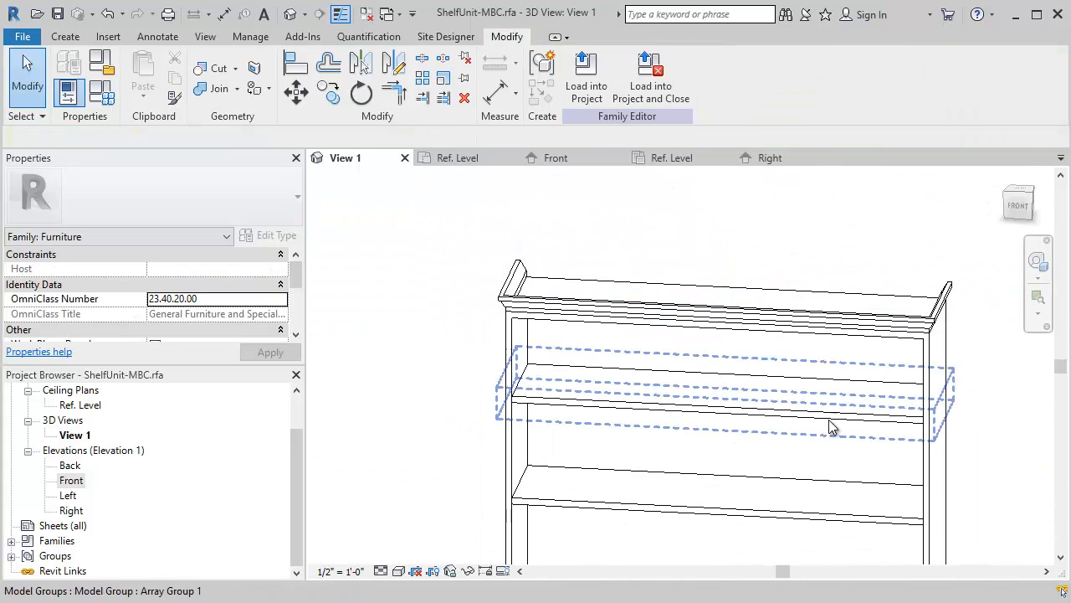
- Examine the crown molding's corners, its front and side runs, and its fit on the shelf unit from several angles
{"action": "middle_click_drag", "start_coordinate": [816, 410], "coordinate": [781, 450], "text": "shift"}
{"action": "scroll", "coordinate": [770, 435], "scroll_direction": "up", "scroll_amount": 4}
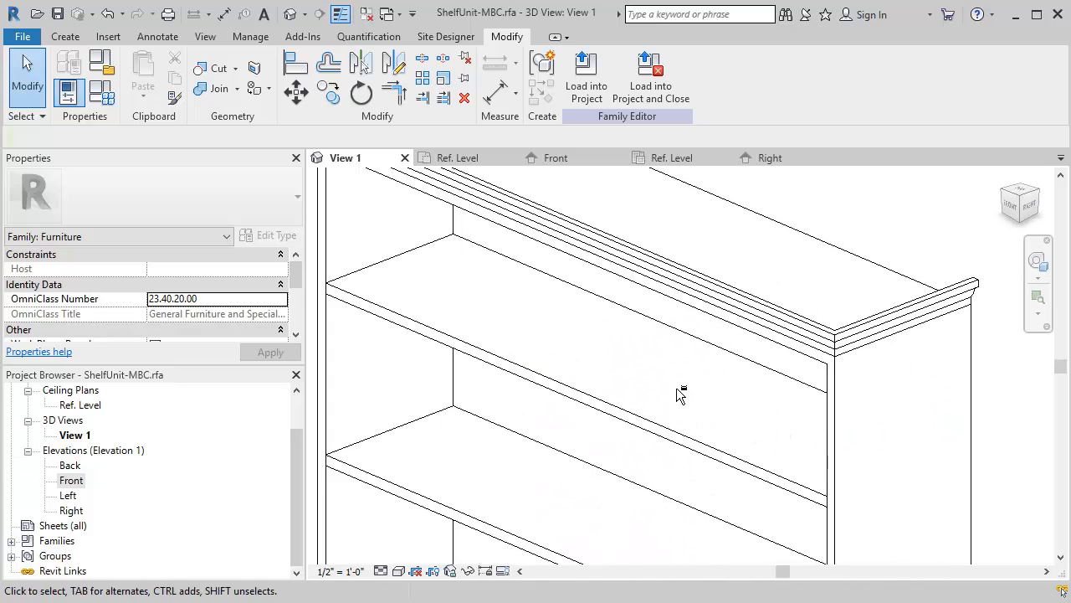
{"action": "middle_click_drag", "start_coordinate": [681, 394], "coordinate": [721, 274], "text": "shift"}
{"action": "middle_click_drag", "start_coordinate": [627, 327], "coordinate": [575, 242], "text": "shift"}
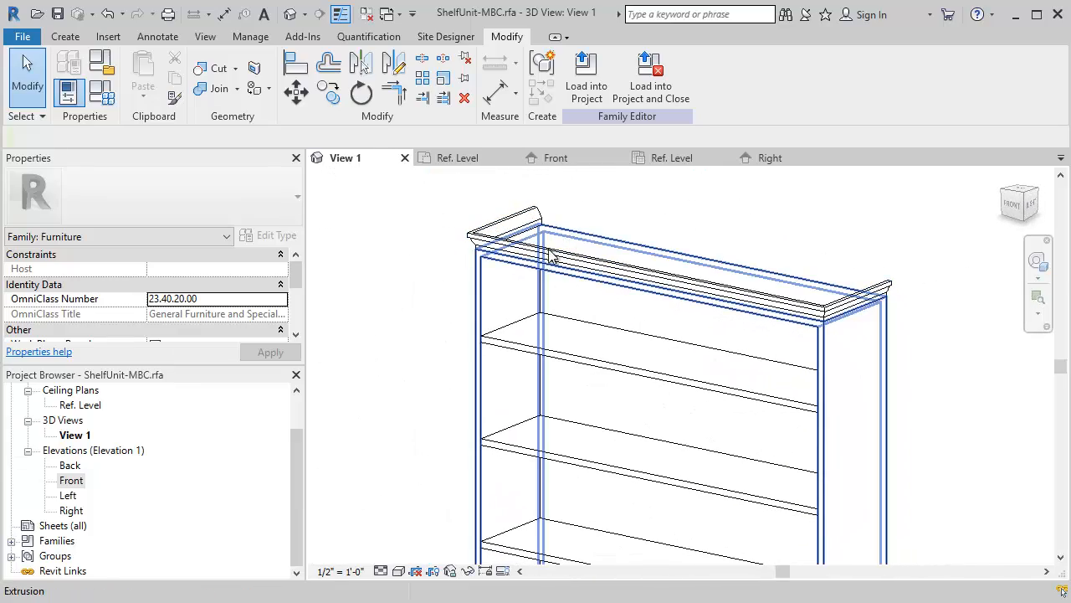
{"action": "middle_click_drag", "start_coordinate": [478, 269], "coordinate": [636, 273], "text": "shift"}
{"action": "scroll", "coordinate": [658, 339], "scroll_direction": "up", "scroll_amount": 6}
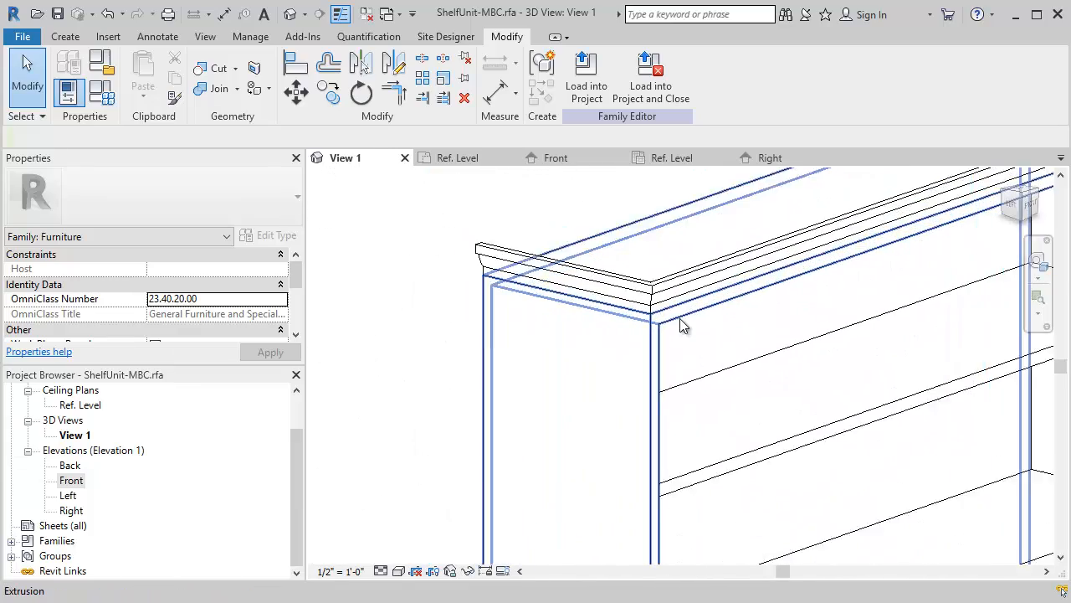
{"action": "middle_click_drag", "start_coordinate": [662, 326], "coordinate": [619, 313], "text": "shift"}
{"action": "scroll", "coordinate": [617, 337], "scroll_direction": "down", "scroll_amount": 8}
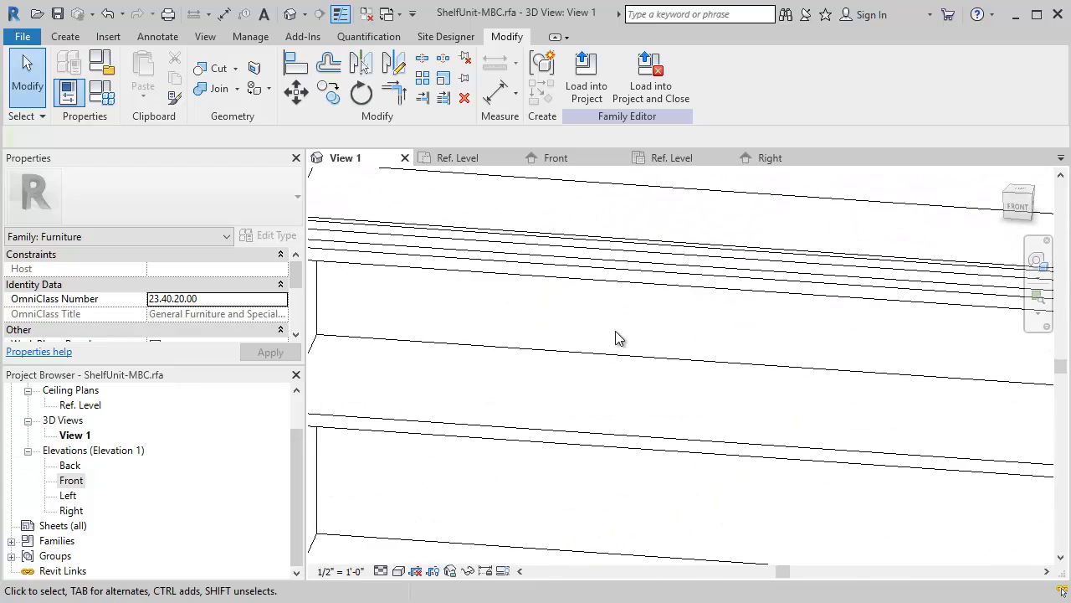
{"action": "middle_click_drag", "start_coordinate": [696, 366], "coordinate": [603, 310], "text": "shift"}
{"action": "scroll", "coordinate": [772, 290], "scroll_direction": "down", "scroll_amount": 4}
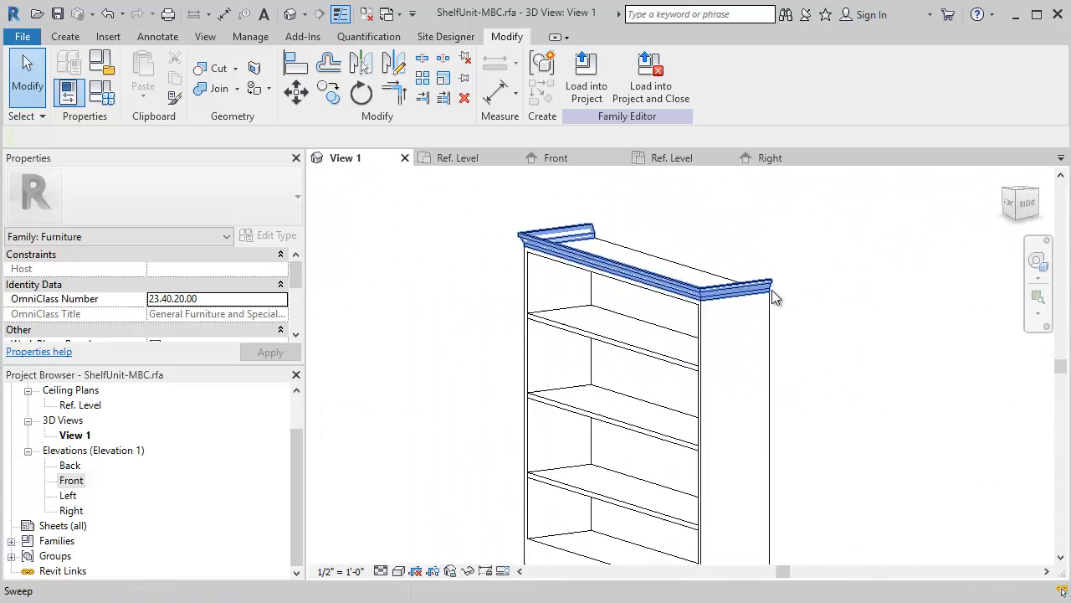
{"action": "middle_click_drag", "start_coordinate": [710, 328], "coordinate": [861, 328], "text": "shift"}
{"action": "scroll", "coordinate": [772, 332], "scroll_direction": "up", "scroll_amount": 3}
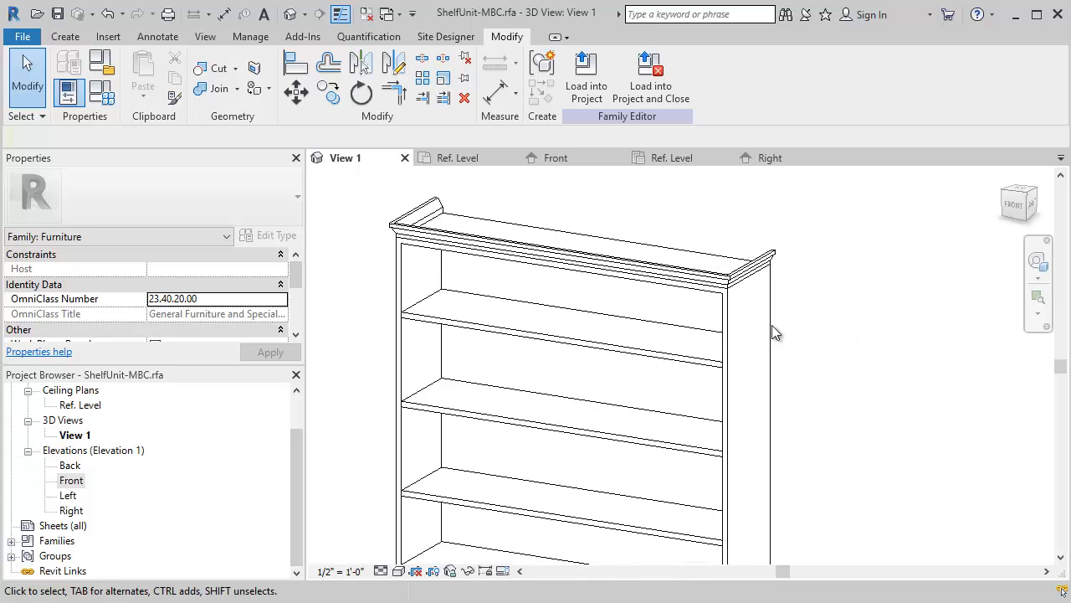
{"action": "scroll", "coordinate": [585, 306], "scroll_direction": "down", "scroll_amount": 1}
{"action": "middle_click_drag", "start_coordinate": [579, 307], "coordinate": [534, 282]}
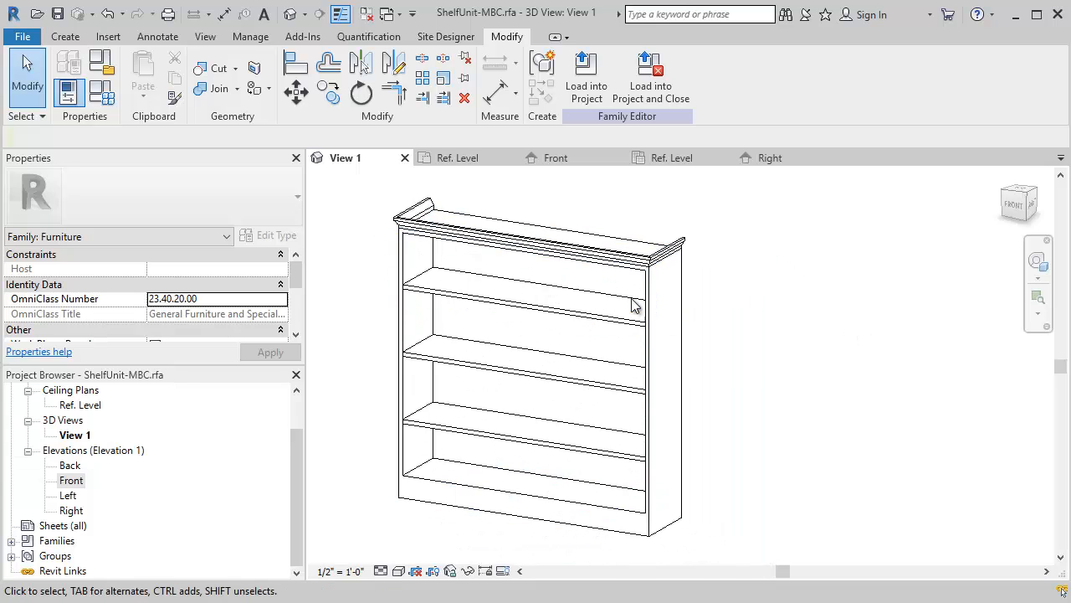
- Apply the 12"x36"x60" family type to the shelf unit and check how the crown molding adapts
{"action": "left_click", "coordinate": [109, 97]}
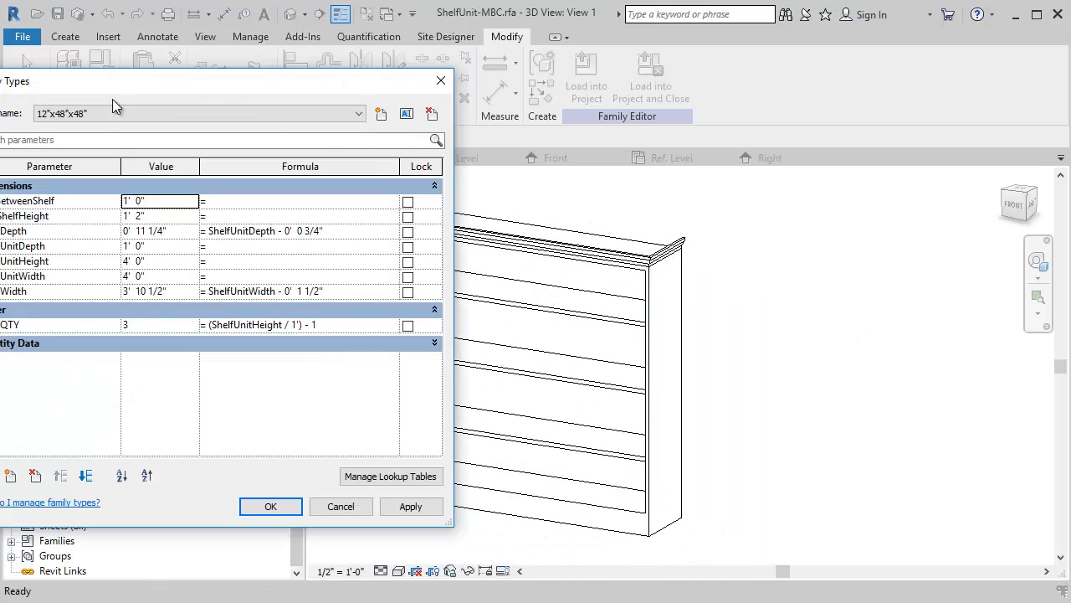
{"action": "left_click", "coordinate": [247, 104]}
{"action": "left_click", "coordinate": [140, 126]}
{"action": "left_click", "coordinate": [410, 506]}
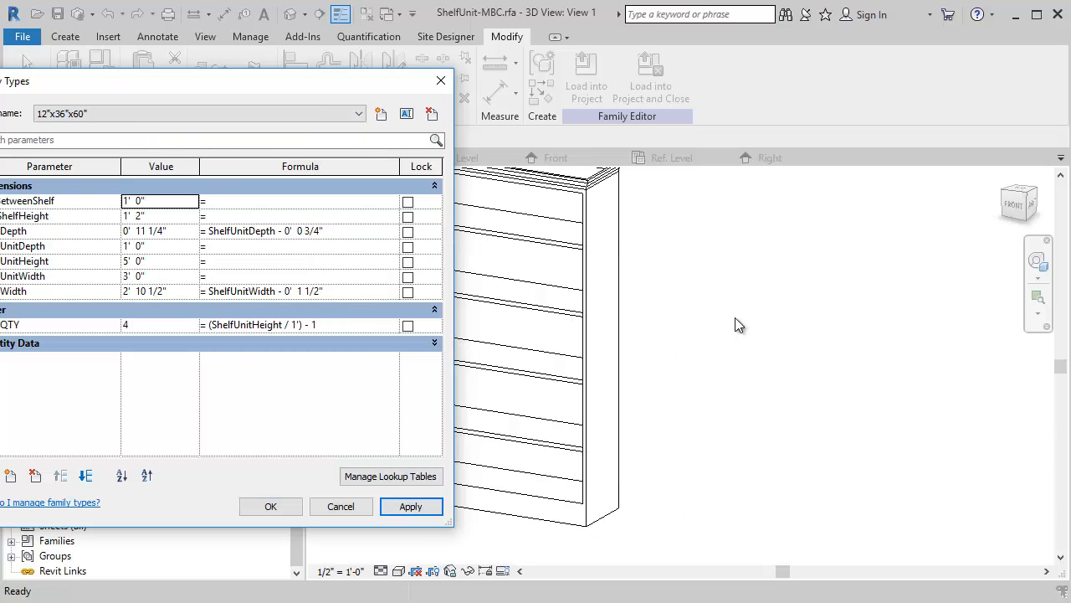
{"action": "left_click", "coordinate": [266, 507]}
{"action": "scroll", "coordinate": [700, 337], "scroll_direction": "down", "scroll_amount": 2}
{"action": "middle_click_drag", "start_coordinate": [560, 277], "coordinate": [628, 354]}
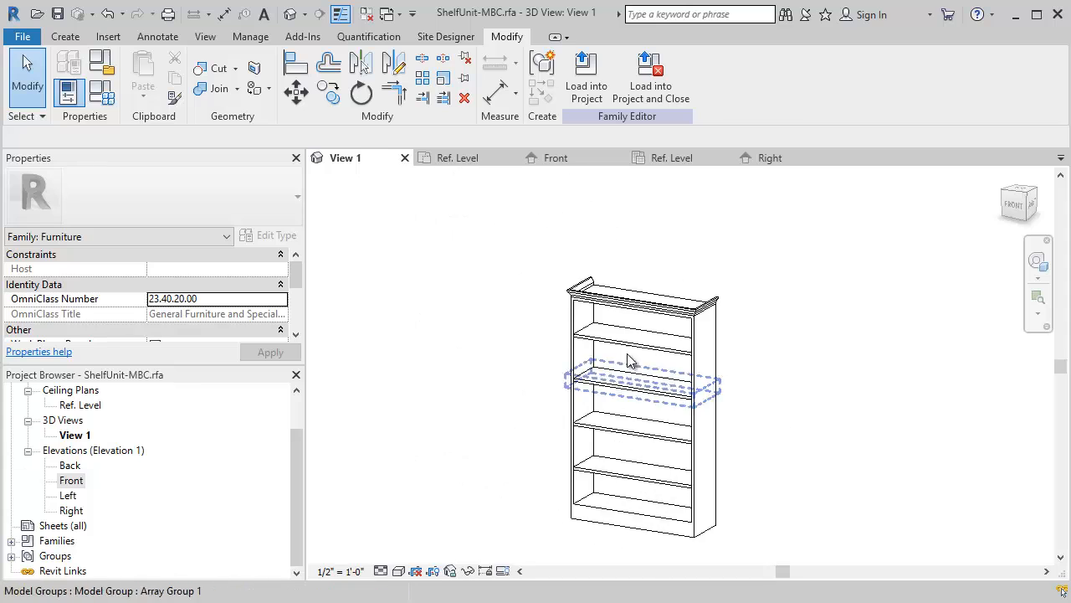
{"action": "scroll", "coordinate": [632, 360], "scroll_direction": "up", "scroll_amount": 5}
{"action": "middle_click_drag", "start_coordinate": [672, 390], "coordinate": [508, 299], "text": "shift"}
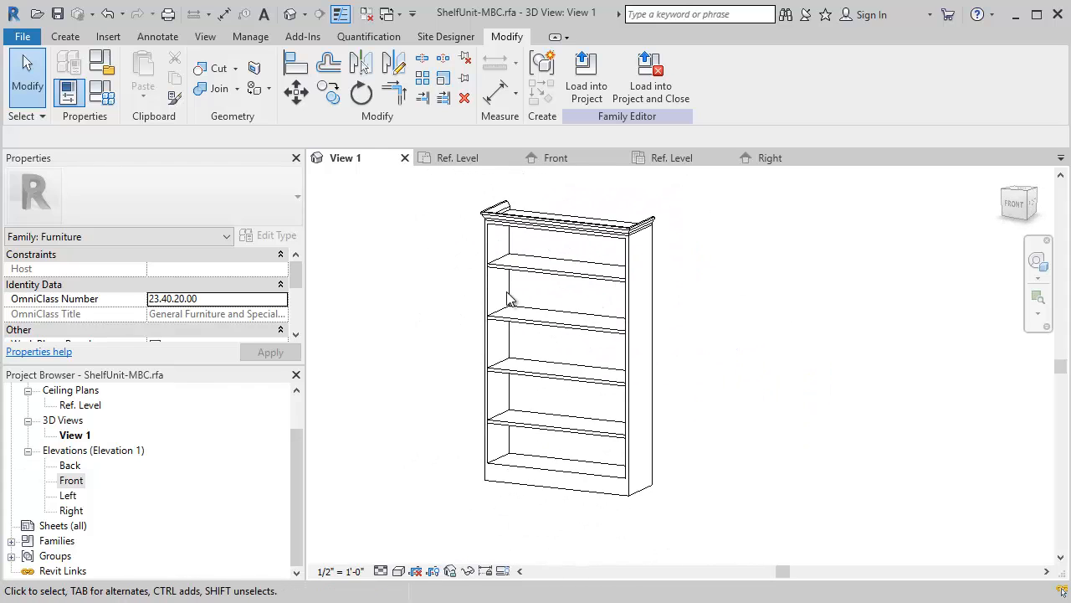
- Create a family type named 12"x36"x72" with ShelfUnitHeight set to 6'-0", apply it and check the resized unit
{"action": "left_click", "coordinate": [99, 93]}
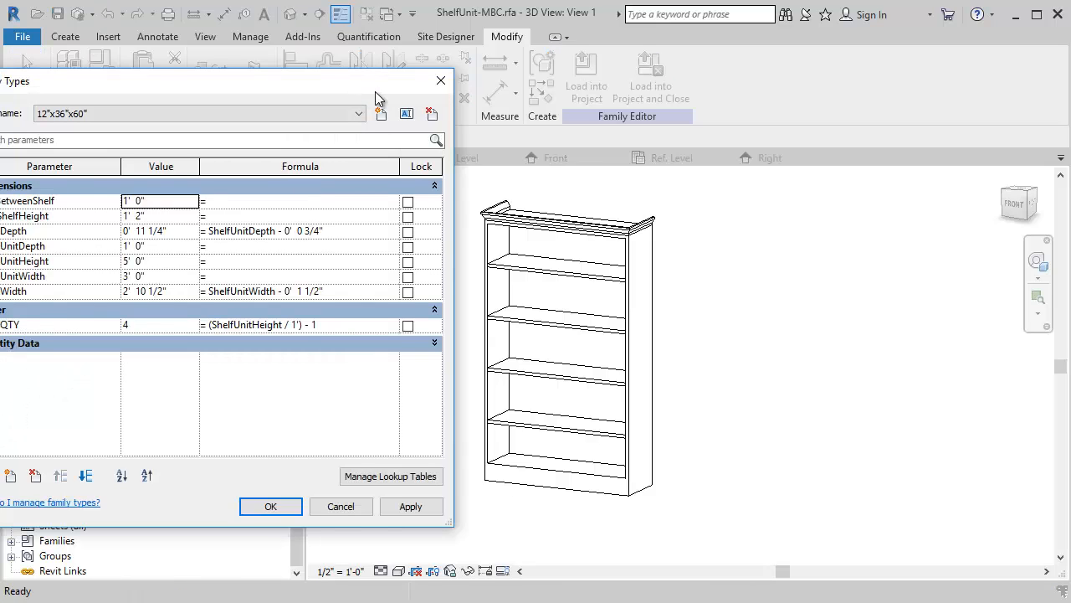
{"action": "left_click_drag", "start_coordinate": [378, 96], "coordinate": [303, 73]}
{"action": "left_click", "coordinate": [325, 101]}
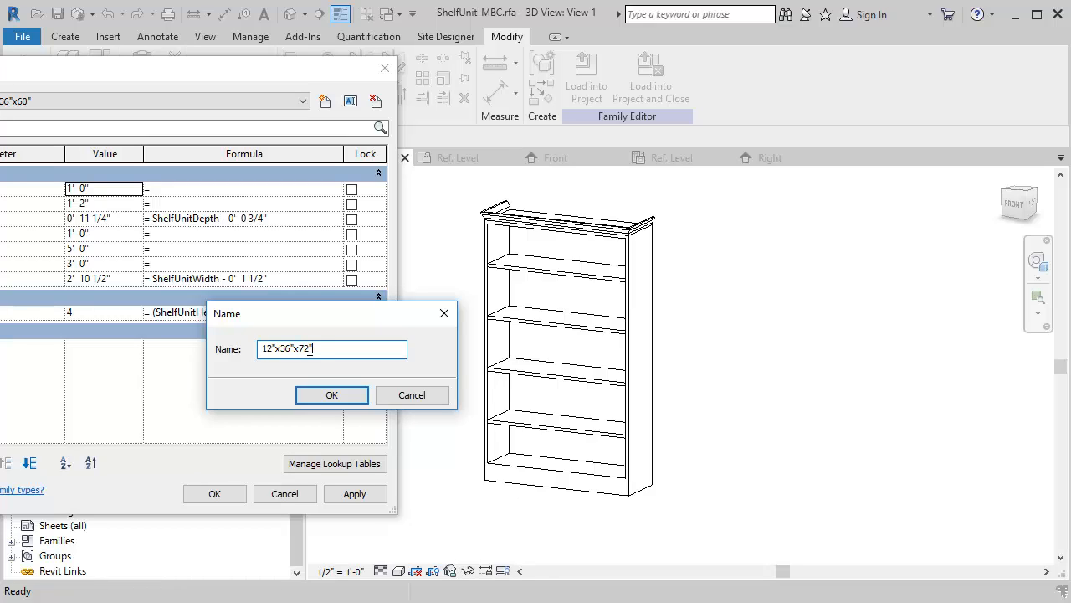
{"action": "left_click", "coordinate": [332, 395]}
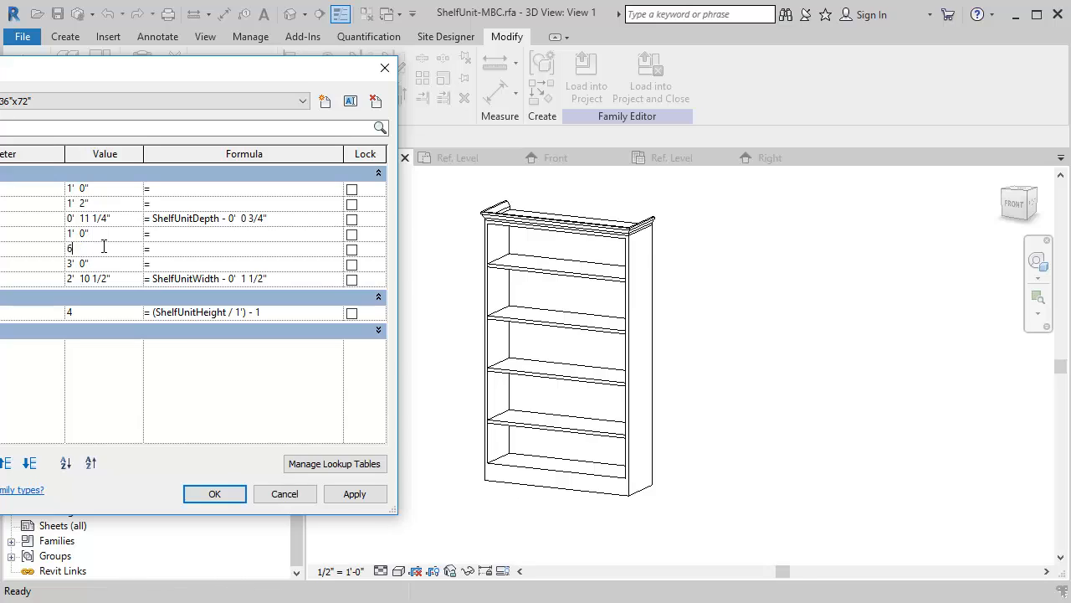
{"action": "left_click", "coordinate": [231, 496]}
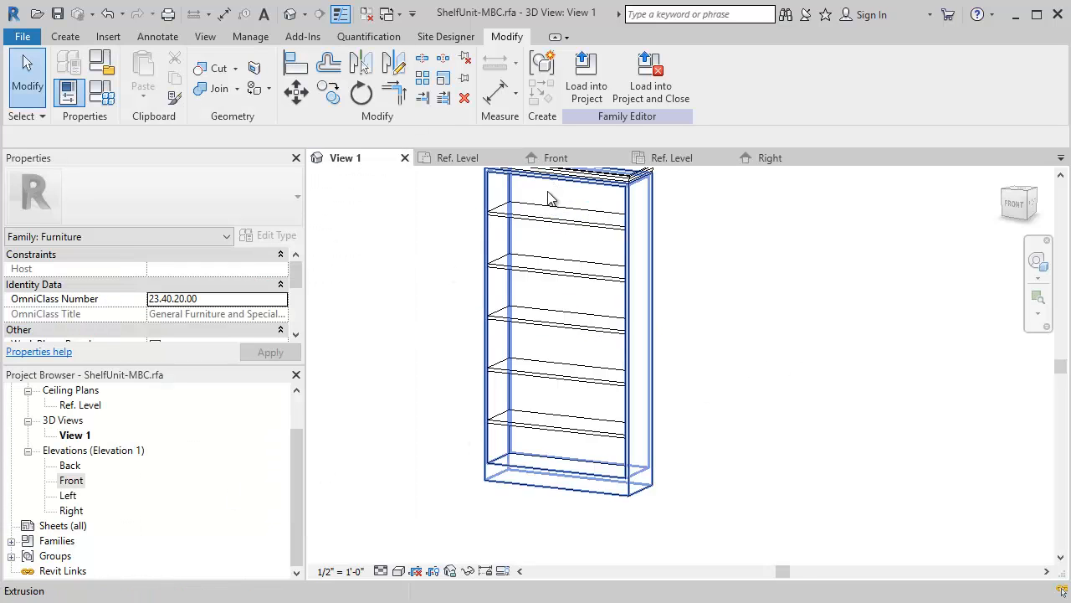
{"action": "middle_click_drag", "start_coordinate": [712, 332], "coordinate": [767, 403]}
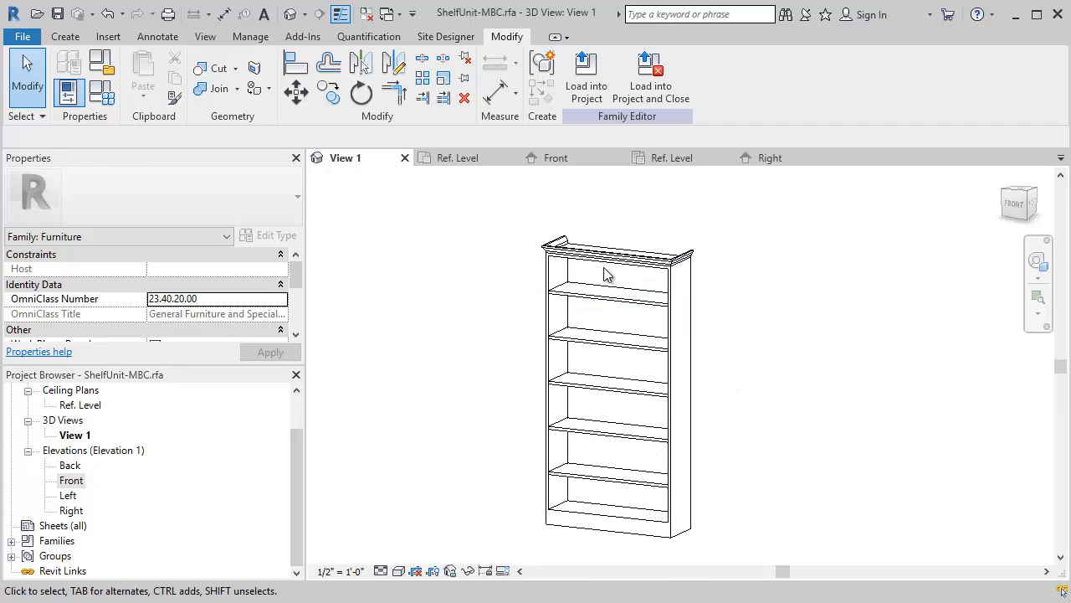
{"action": "scroll", "coordinate": [672, 315], "scroll_direction": "down", "scroll_amount": 1}
{"action": "scroll", "coordinate": [732, 333], "scroll_direction": "up", "scroll_amount": 3}
{"action": "scroll", "coordinate": [729, 332], "scroll_direction": "down", "scroll_amount": 3}
{"action": "middle_click_drag", "start_coordinate": [721, 330], "coordinate": [686, 312]}
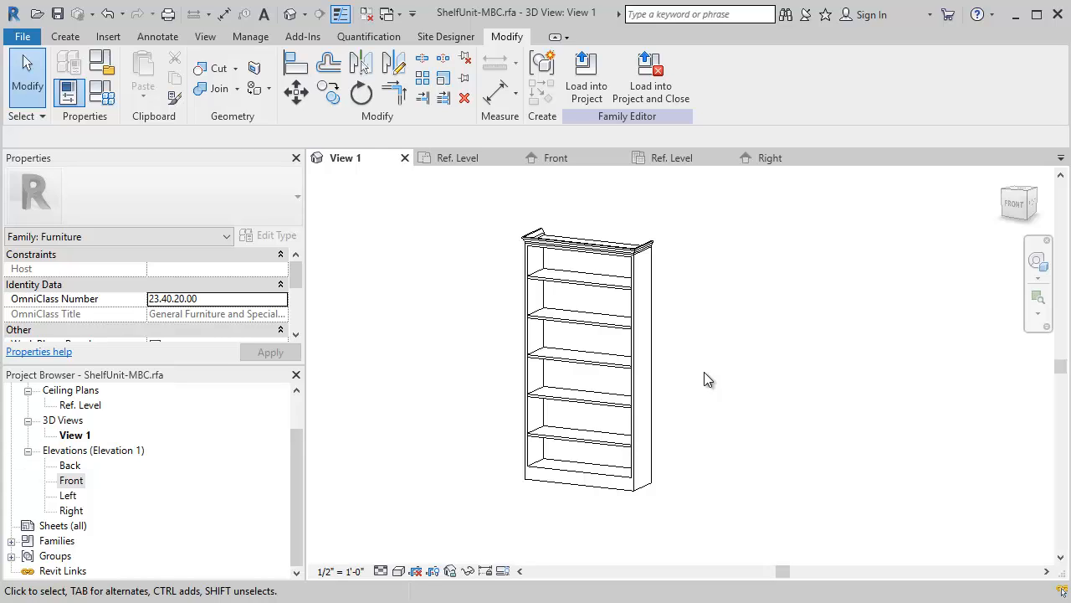
- Create a new Revit project for testing the shelf unit family
{"action": "left_click", "coordinate": [22, 37]}
{"action": "mouse_move", "coordinate": [115, 104]}
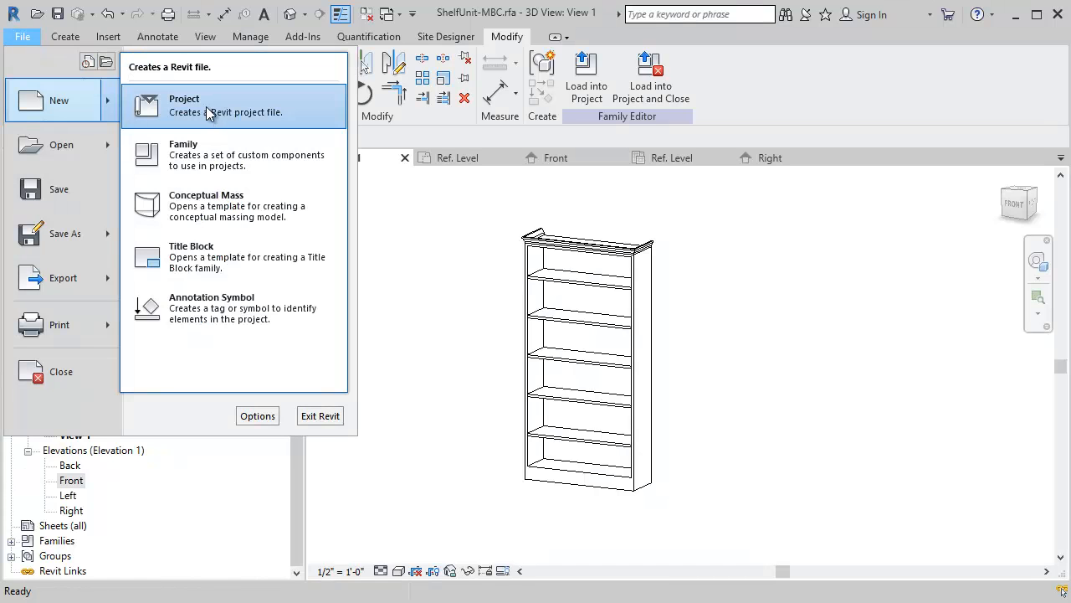
{"action": "left_click", "coordinate": [206, 106]}
{"action": "left_click", "coordinate": [493, 366]}
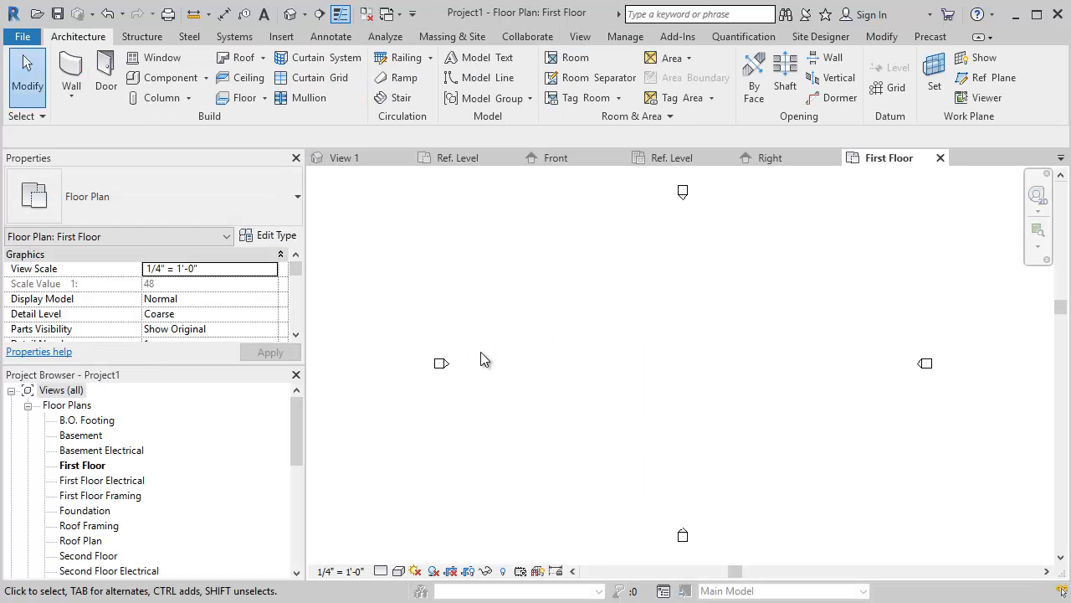
- In the First Floor plan, draw a closed rectangular room about 10'-6" deep with Generic - 6" walls
{"action": "left_click", "coordinate": [71, 71]}
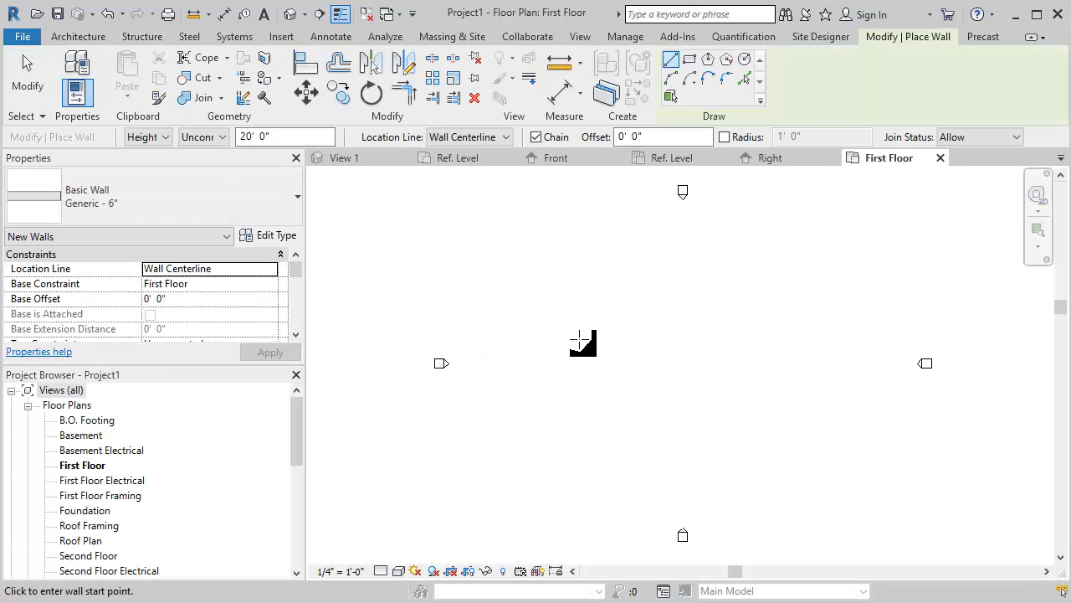
{"action": "left_click", "coordinate": [579, 339]}
{"action": "left_click", "coordinate": [579, 289]}
{"action": "left_click", "coordinate": [650, 290]}
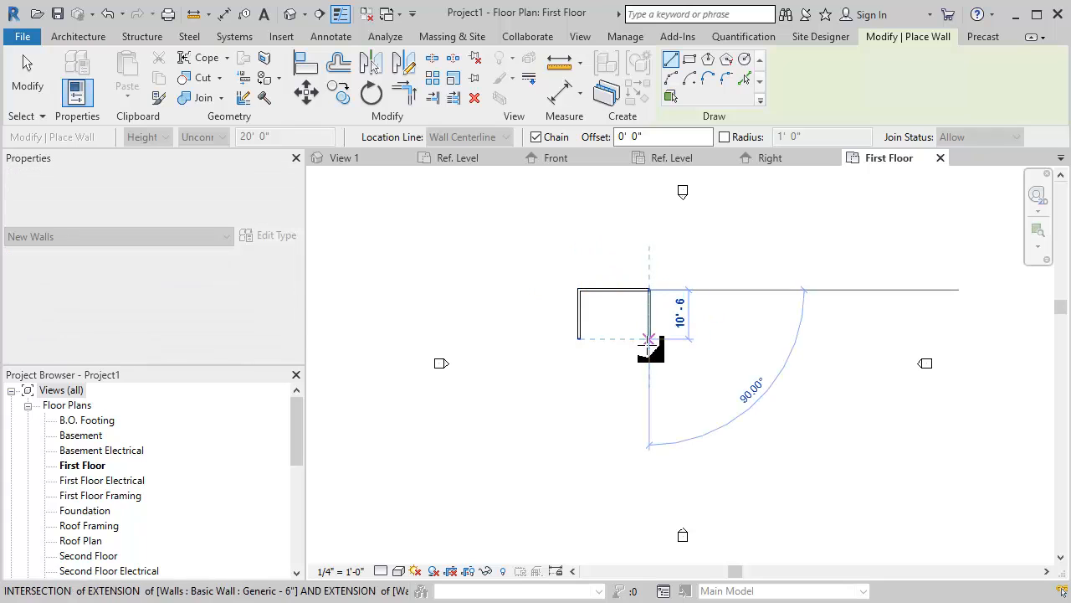
{"action": "left_click", "coordinate": [650, 339]}
{"action": "left_click", "coordinate": [579, 339]}
{"action": "key", "text": "Escape"}
{"action": "key", "text": "Escape"}
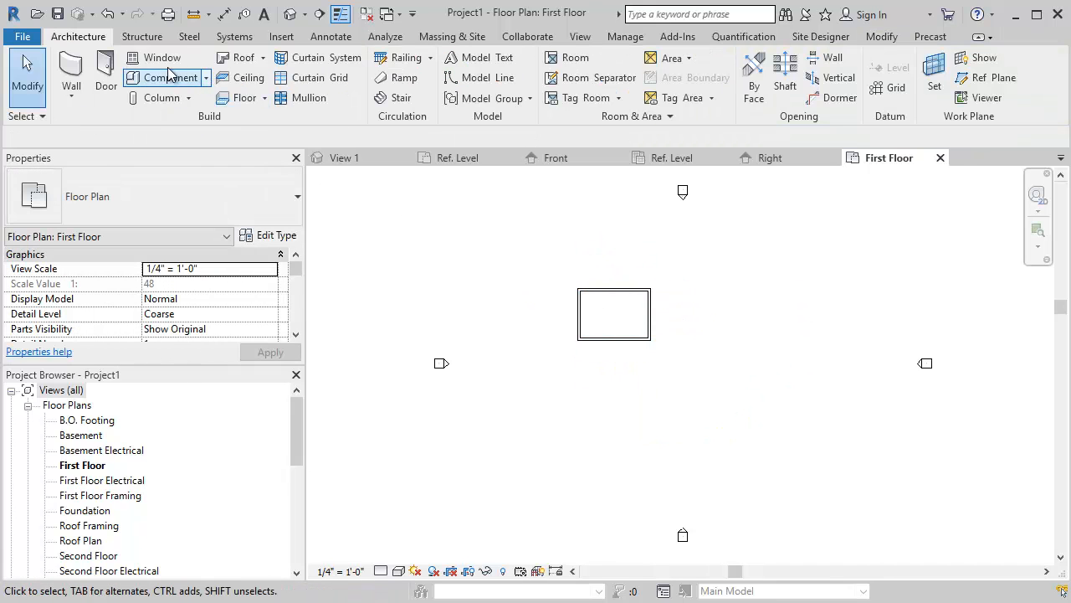
- Place Single-Flush 30" x 84" doors at the middle of the room's south wall and in its west wall
{"action": "left_click", "coordinate": [106, 77]}
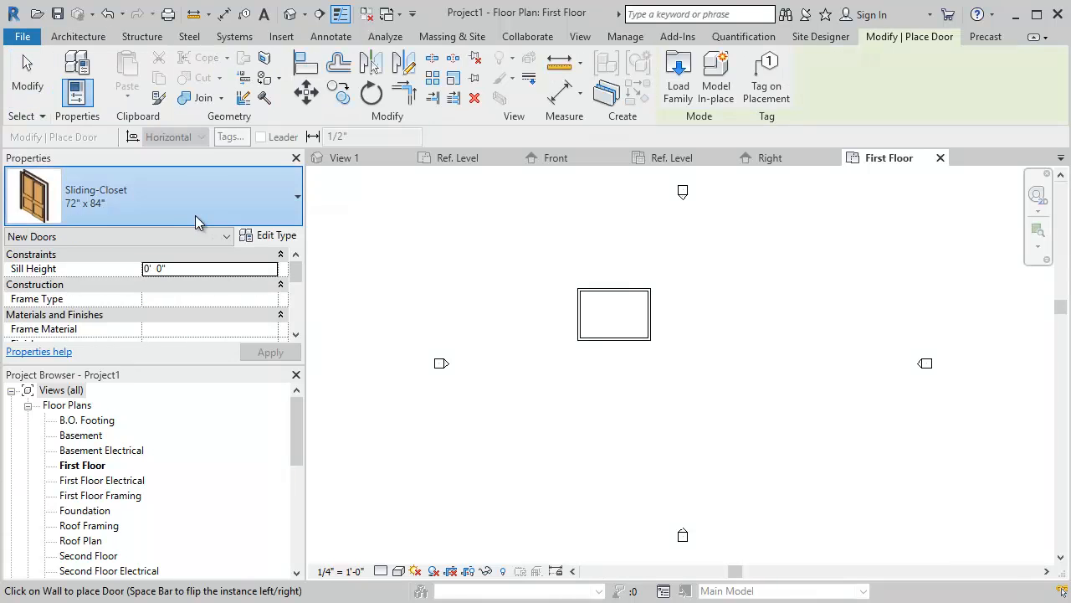
{"action": "left_click", "coordinate": [198, 222]}
{"action": "key", "text": "Escape"}
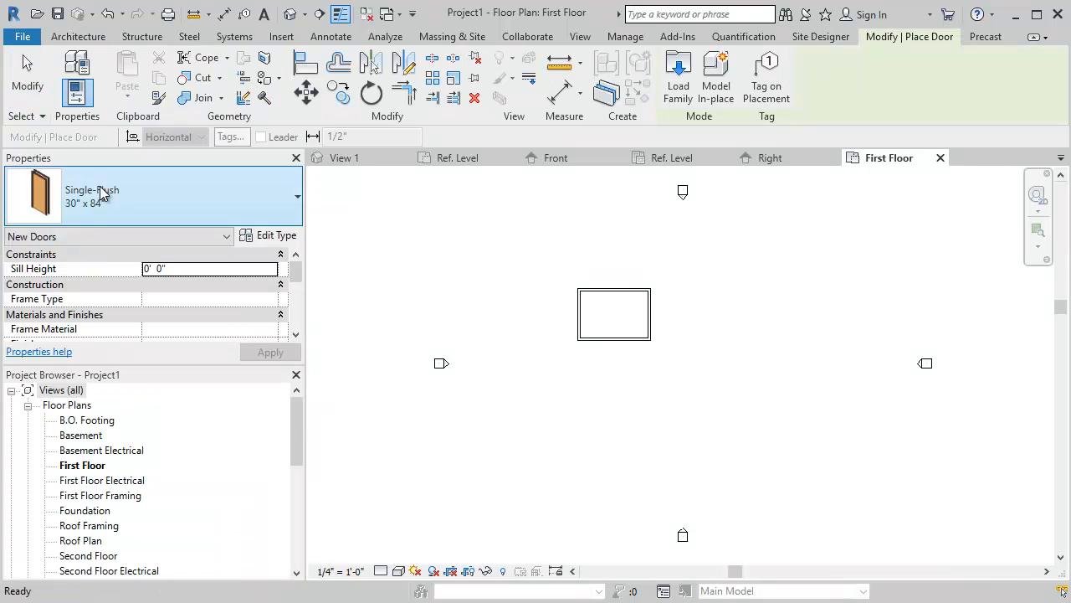
{"action": "left_click", "coordinate": [613, 332]}
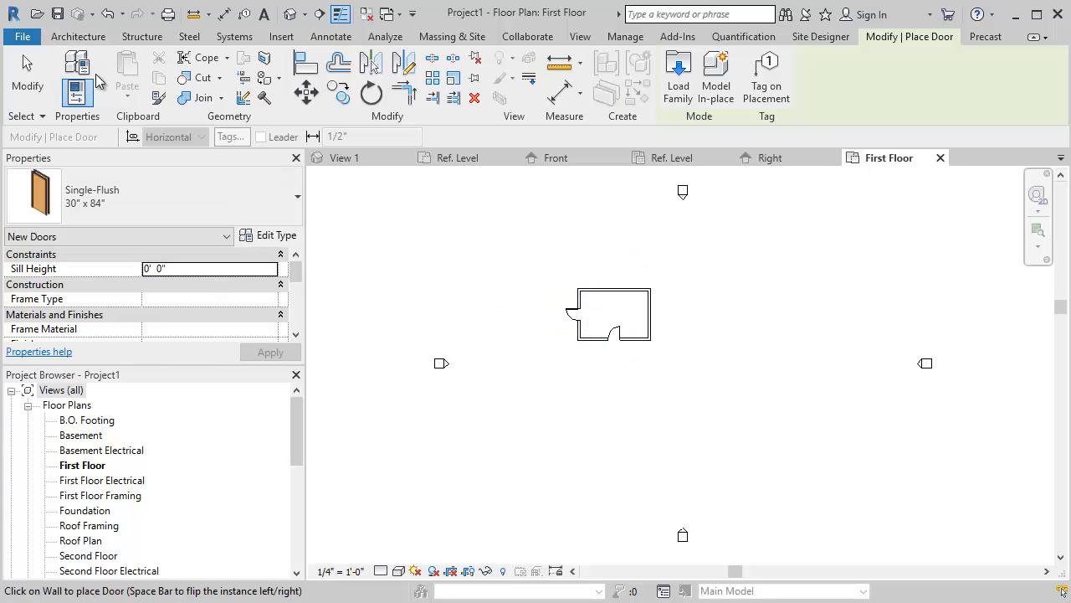
- Place Fixed with Trim 36" x 48" windows: two flanking the south door, one in the east wall and one in the north wall
{"action": "left_click", "coordinate": [83, 37]}
{"action": "left_click", "coordinate": [138, 58]}
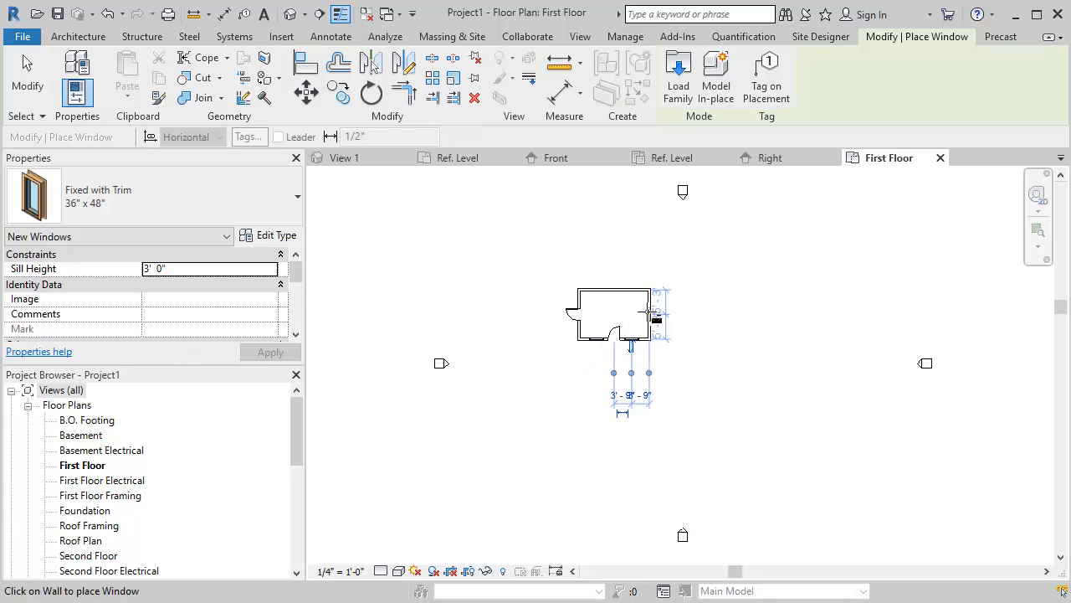
{"action": "left_click", "coordinate": [651, 315]}
{"action": "key", "text": "Escape"}
{"action": "key", "text": "Escape"}
{"action": "scroll", "coordinate": [657, 331], "scroll_direction": "up", "scroll_amount": 5}
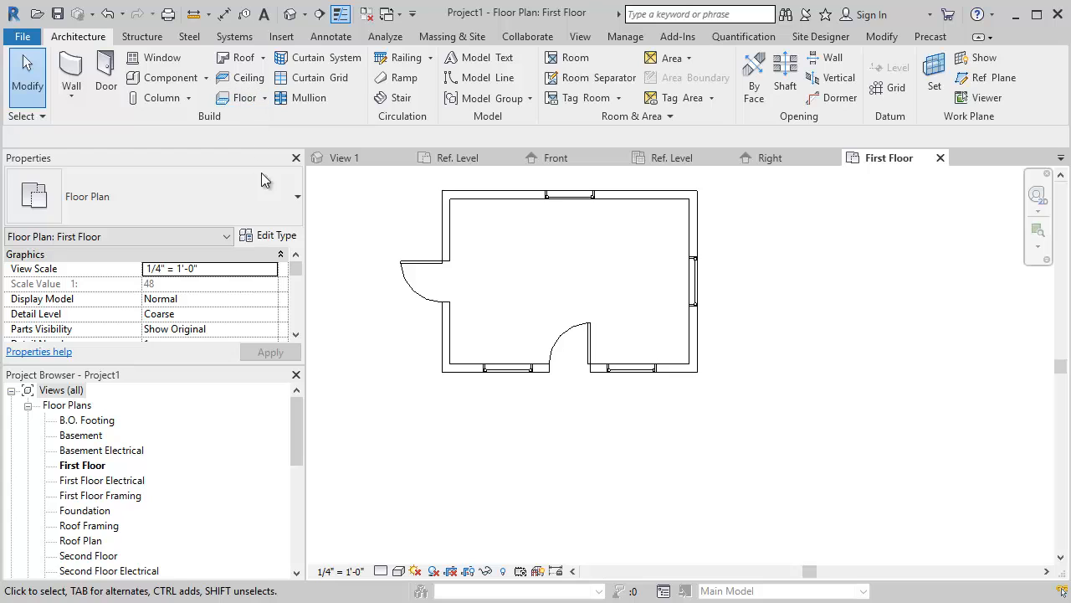
- Load the ShelfUnit-MBC.rfa family from the ShelfUnit folder as a component for placement
{"action": "left_click", "coordinate": [175, 77]}
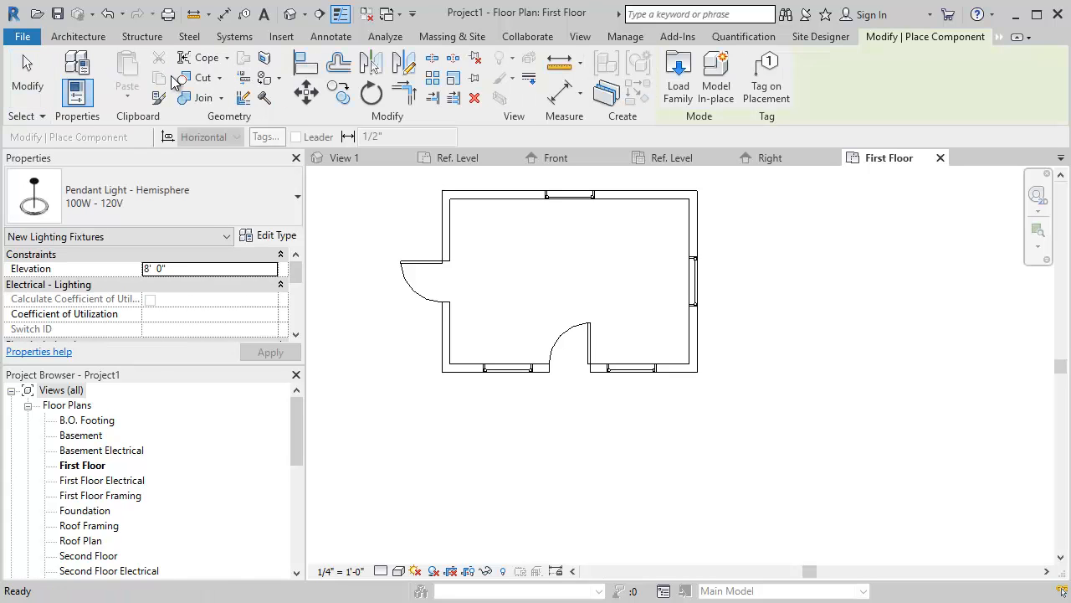
{"action": "left_click", "coordinate": [679, 80]}
{"action": "scroll", "coordinate": [288, 234], "scroll_direction": "up", "scroll_amount": 2}
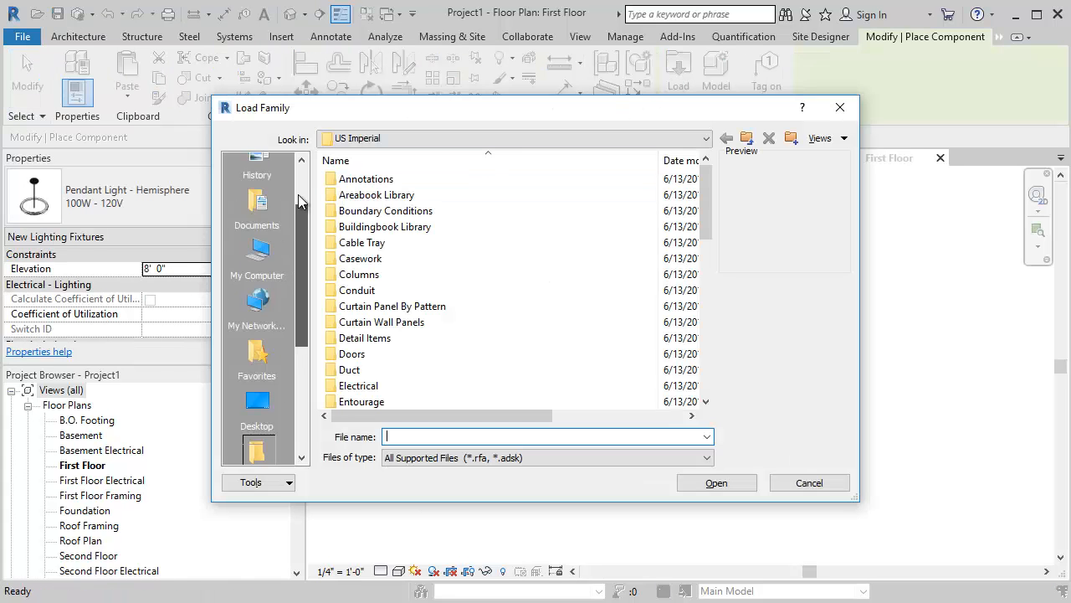
{"action": "left_click", "coordinate": [289, 184]}
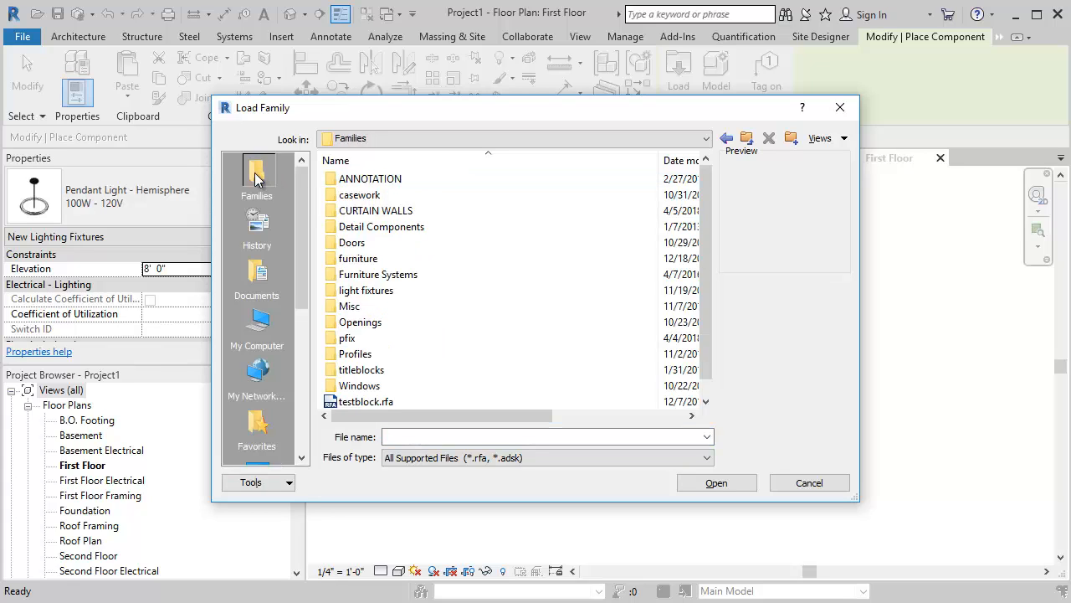
{"action": "double_click", "coordinate": [393, 259]}
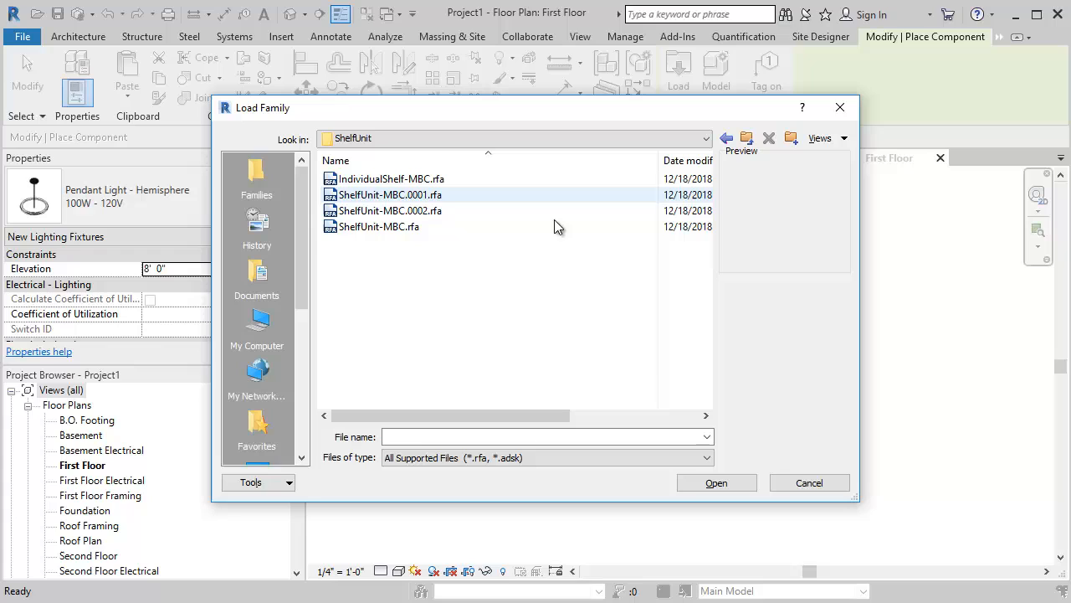
{"action": "left_click", "coordinate": [376, 227]}
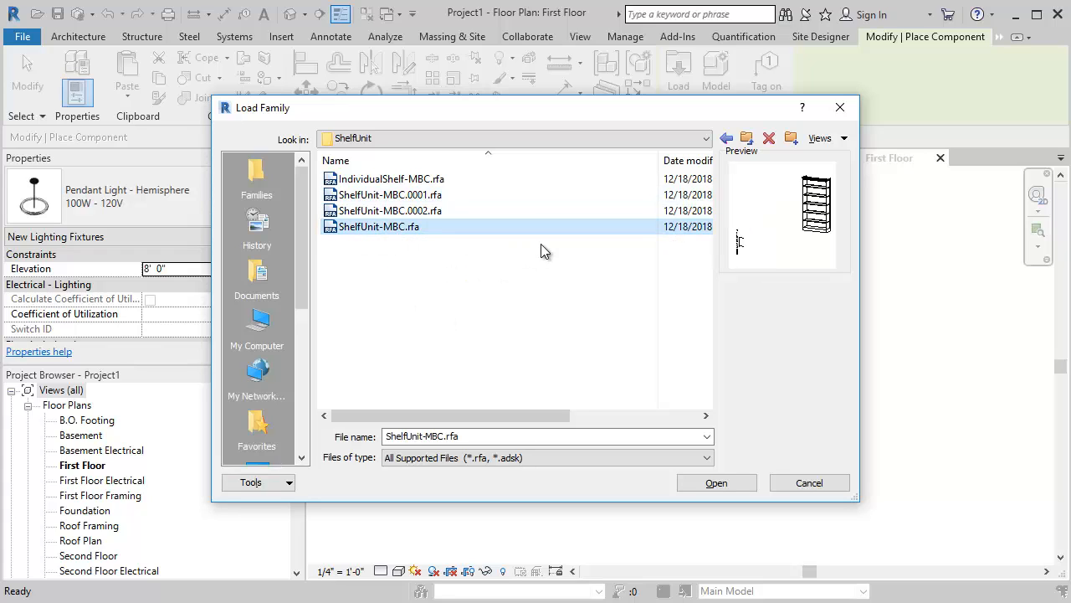
{"action": "left_click", "coordinate": [733, 489]}
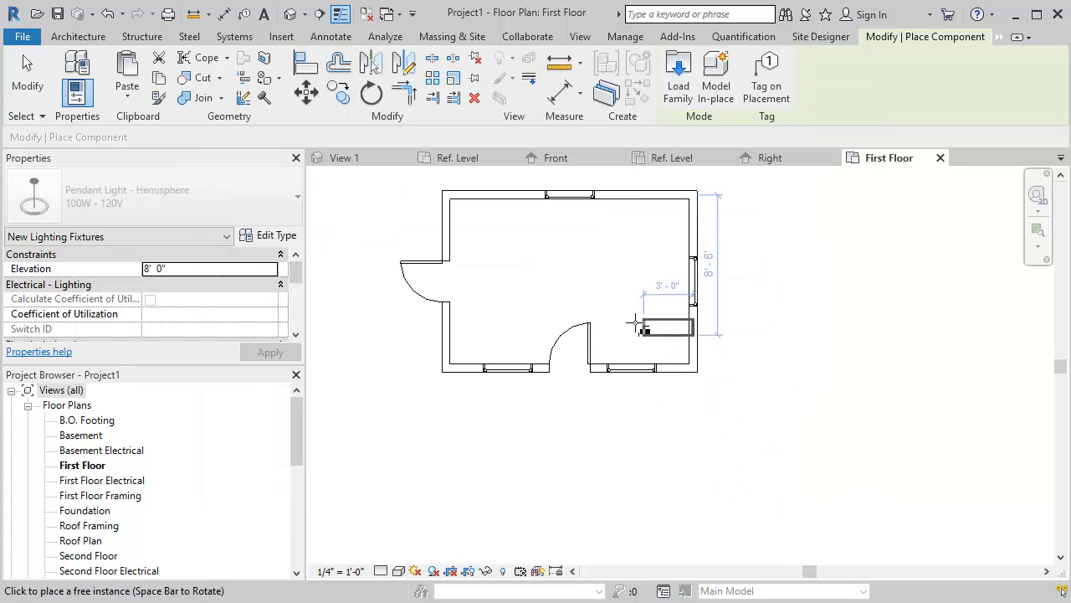
- Place a ShelfUnit-MBC of type 12"x36"x72" inside the room near the northeast corner
{"action": "left_click", "coordinate": [232, 204]}
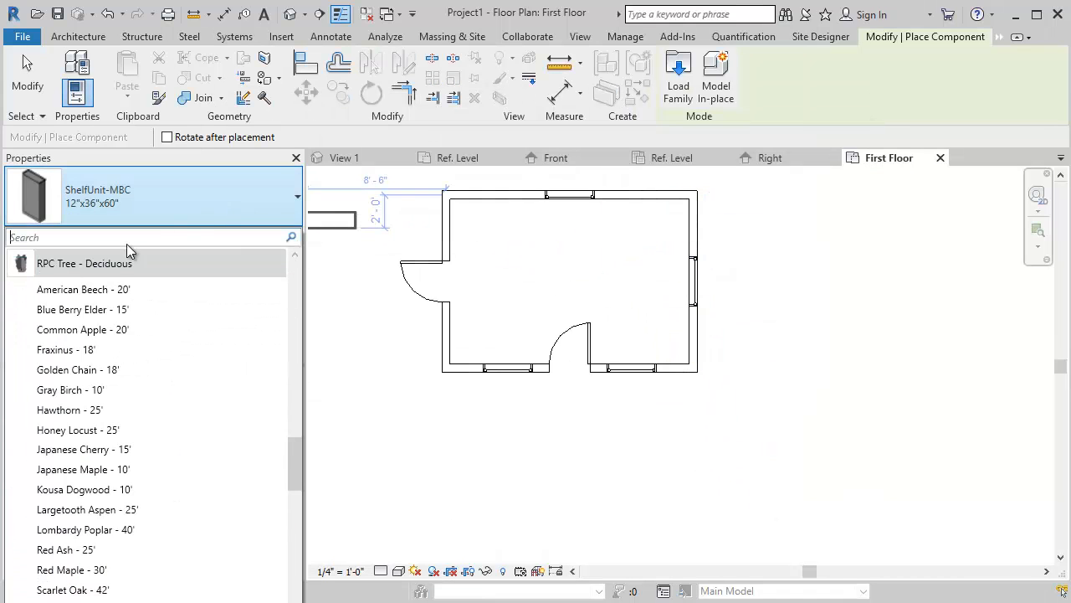
{"action": "left_click_drag", "start_coordinate": [286, 452], "coordinate": [292, 495]}
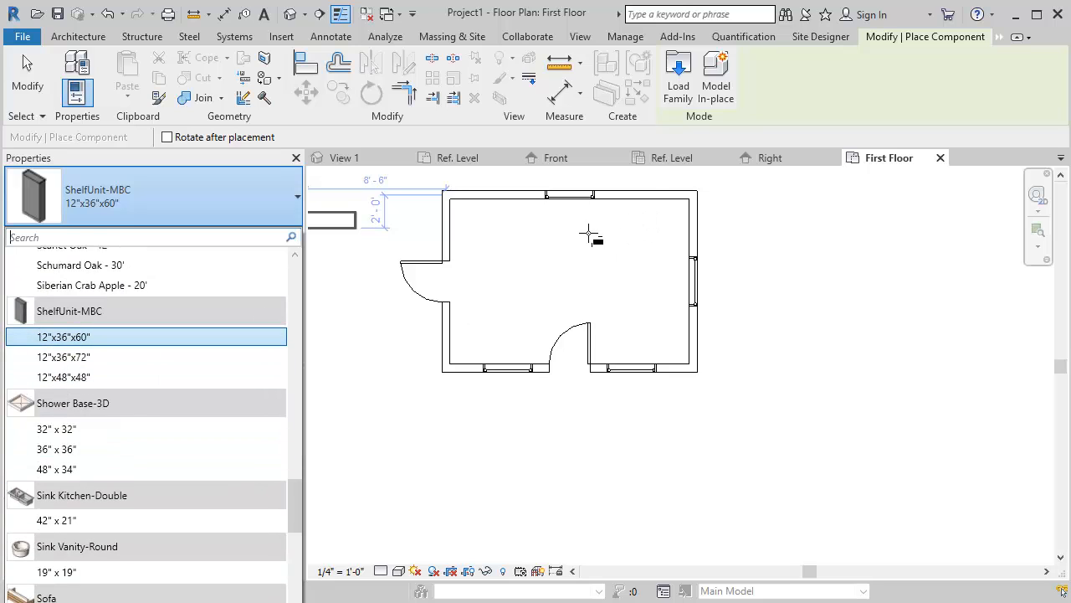
{"action": "left_click", "coordinate": [82, 358]}
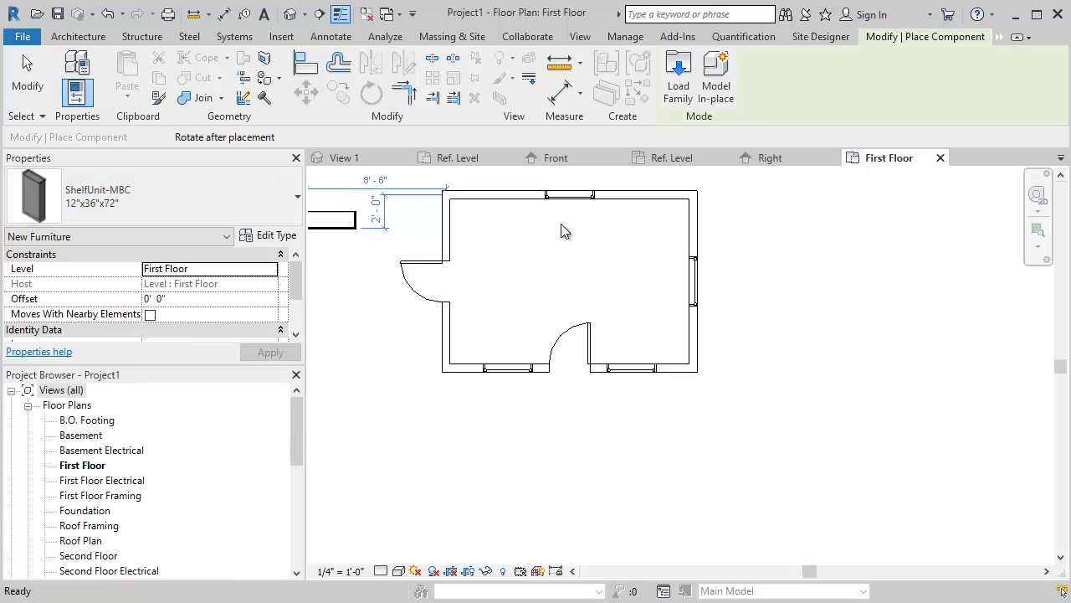
{"action": "left_click", "coordinate": [626, 220]}
{"action": "key", "text": "Escape"}
{"action": "key", "text": "Escape"}
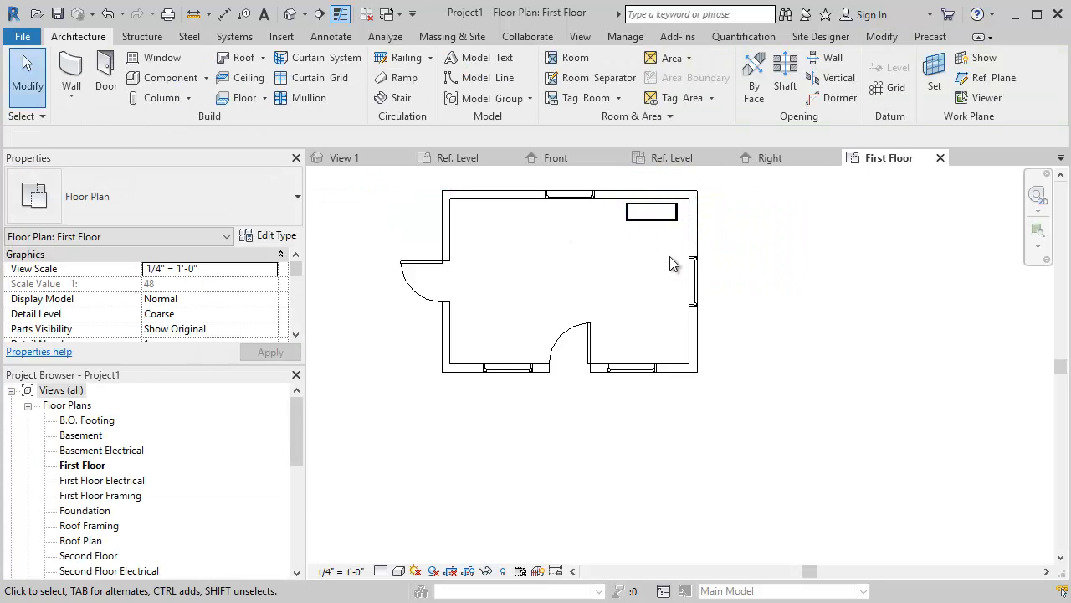
{"action": "scroll", "coordinate": [668, 260], "scroll_direction": "up", "scroll_amount": 3}
{"action": "scroll", "coordinate": [668, 322], "scroll_direction": "down", "scroll_amount": 2}
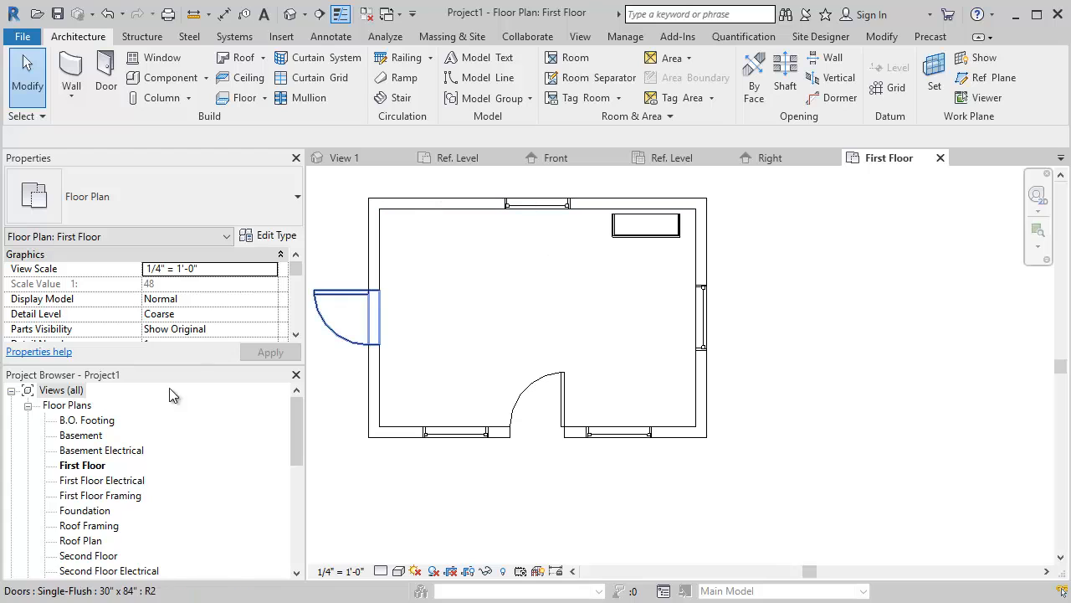
- Open the project's default {3D} view to show the room
{"action": "left_click_drag", "start_coordinate": [296, 427], "coordinate": [299, 494]}
{"action": "left_click", "coordinate": [68, 495]}
{"action": "double_click", "coordinate": [75, 495]}
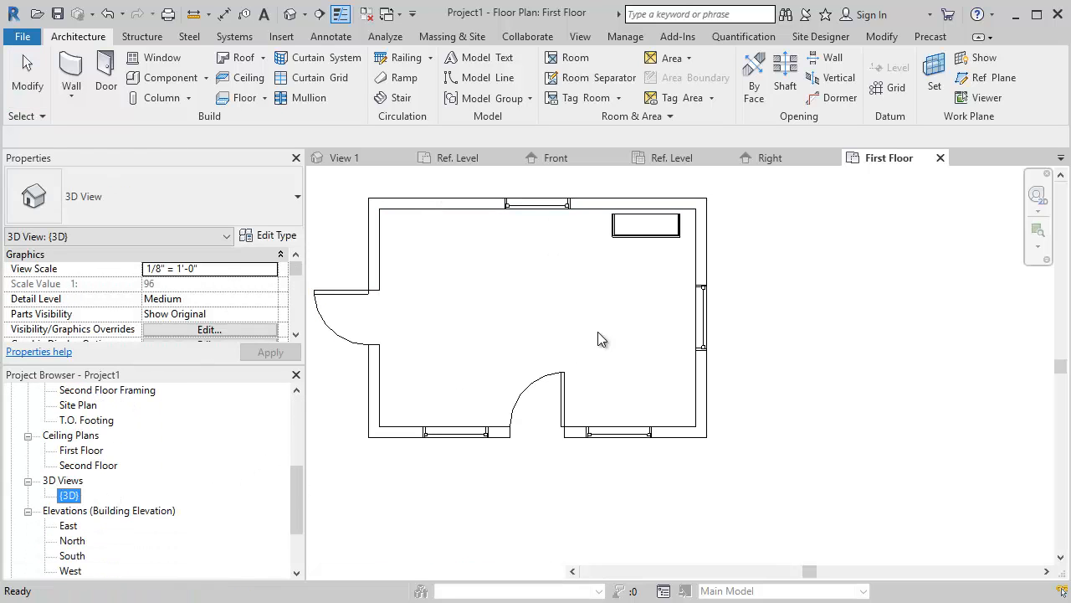
{"action": "scroll", "coordinate": [679, 291], "scroll_direction": "up", "scroll_amount": 3}
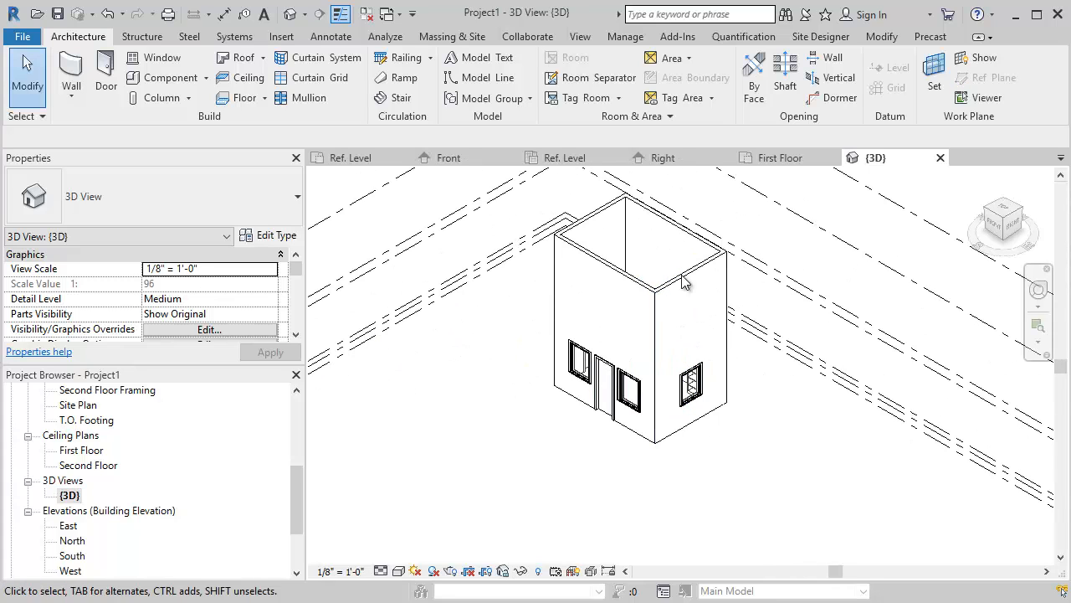
- Set the top constraint of the south, east and west walls to Up to level: Second Floor
{"action": "left_click", "coordinate": [595, 216]}
{"action": "left_click", "coordinate": [613, 271]}
{"action": "left_click", "coordinate": [674, 277]}
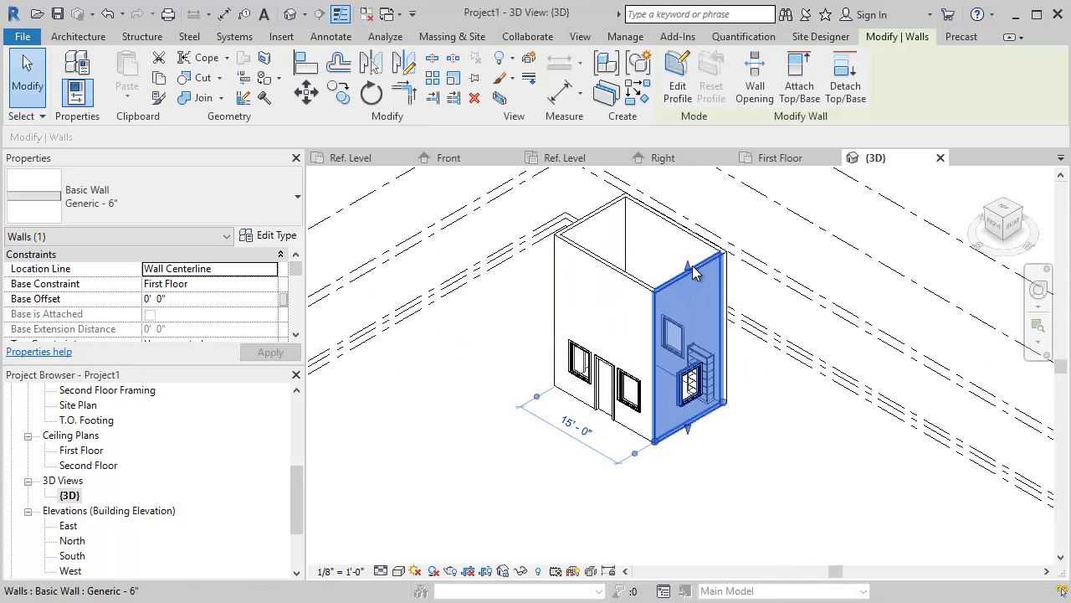
{"action": "left_click", "coordinate": [622, 271], "text": "ctrl"}
{"action": "left_click", "coordinate": [598, 213], "text": "ctrl"}
{"action": "left_click", "coordinate": [252, 283]}
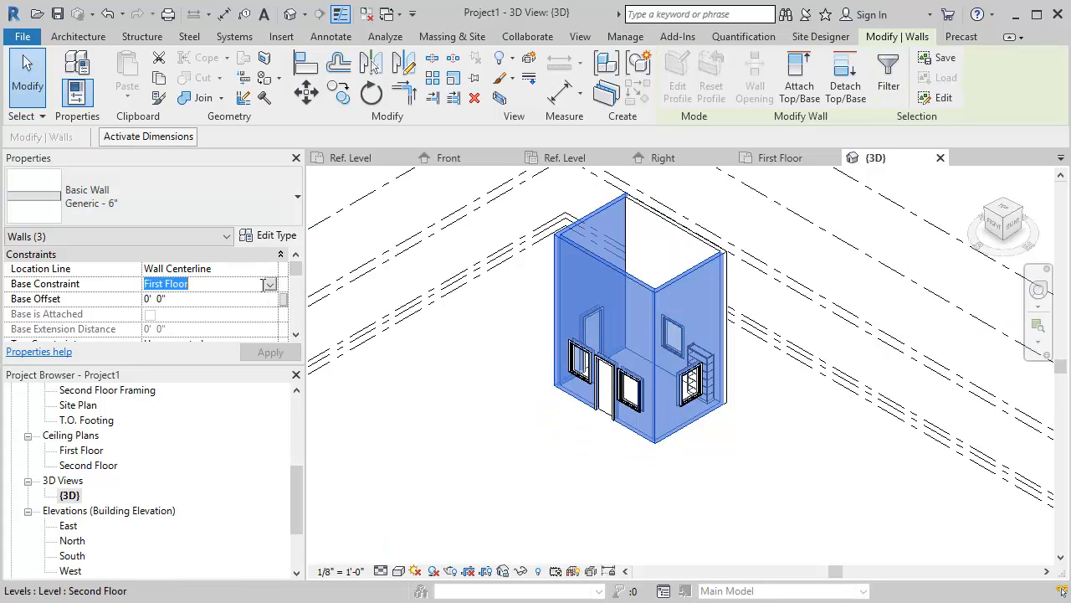
{"action": "left_click", "coordinate": [295, 287]}
{"action": "left_click", "coordinate": [269, 286]}
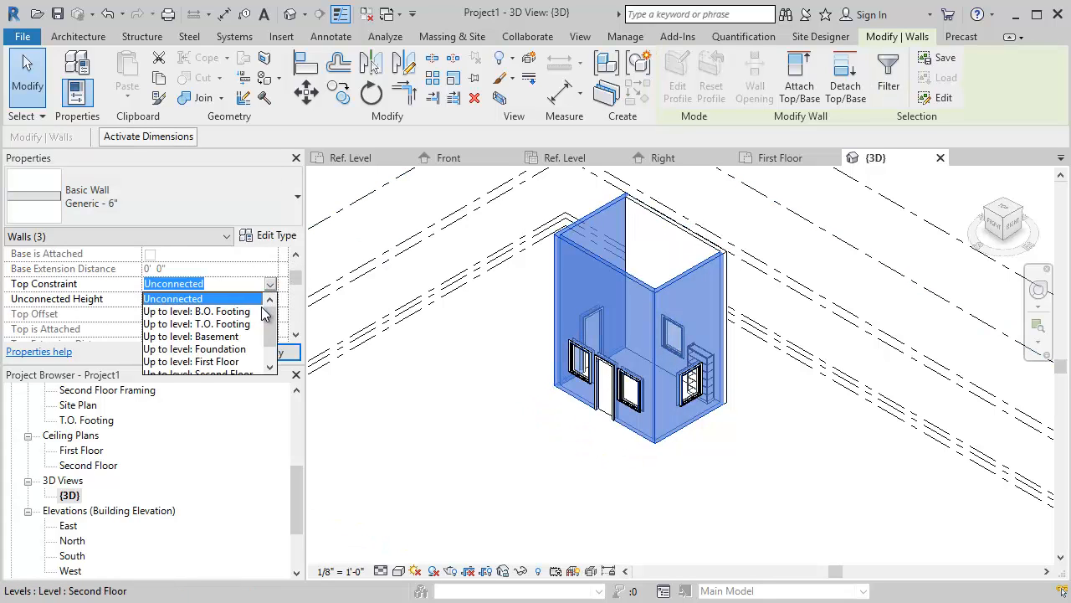
{"action": "left_click_drag", "start_coordinate": [270, 337], "coordinate": [265, 350]}
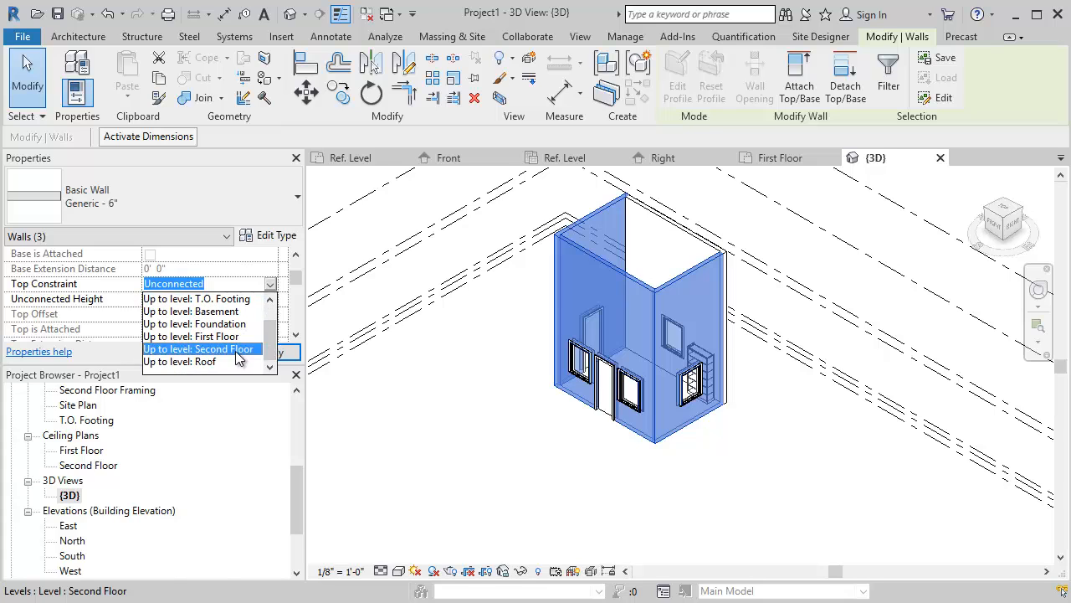
{"action": "left_click", "coordinate": [236, 349]}
{"action": "left_click", "coordinate": [464, 400]}
- Examine the placed shelf unit and its crown molding inside the room from several angles
{"action": "scroll", "coordinate": [695, 377], "scroll_direction": "up", "scroll_amount": 2}
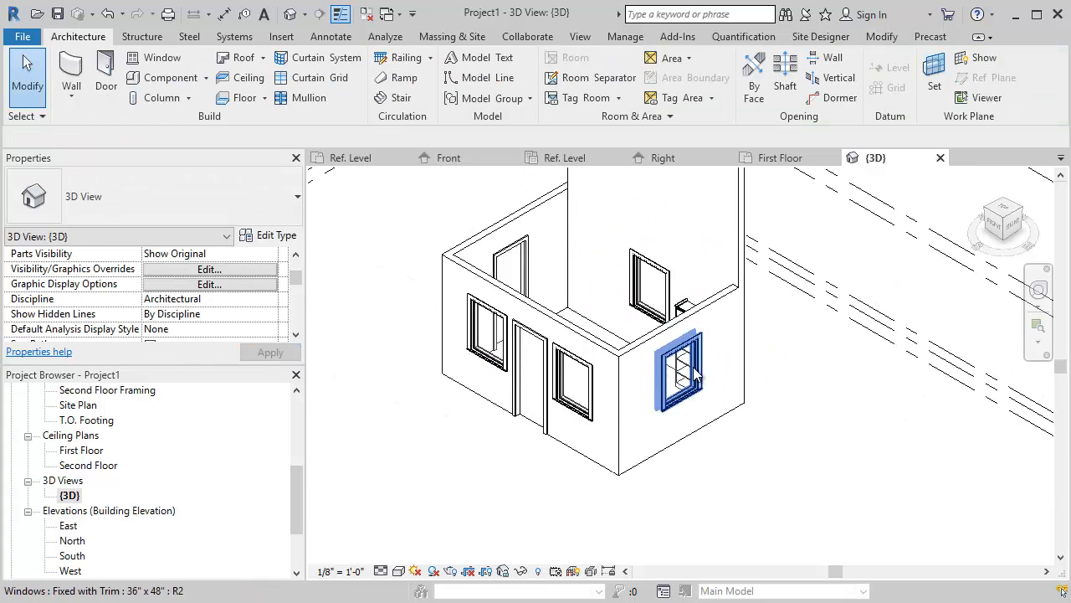
{"action": "middle_click_drag", "start_coordinate": [694, 377], "coordinate": [755, 372], "text": "shift"}
{"action": "scroll", "coordinate": [645, 402], "scroll_direction": "up", "scroll_amount": 6}
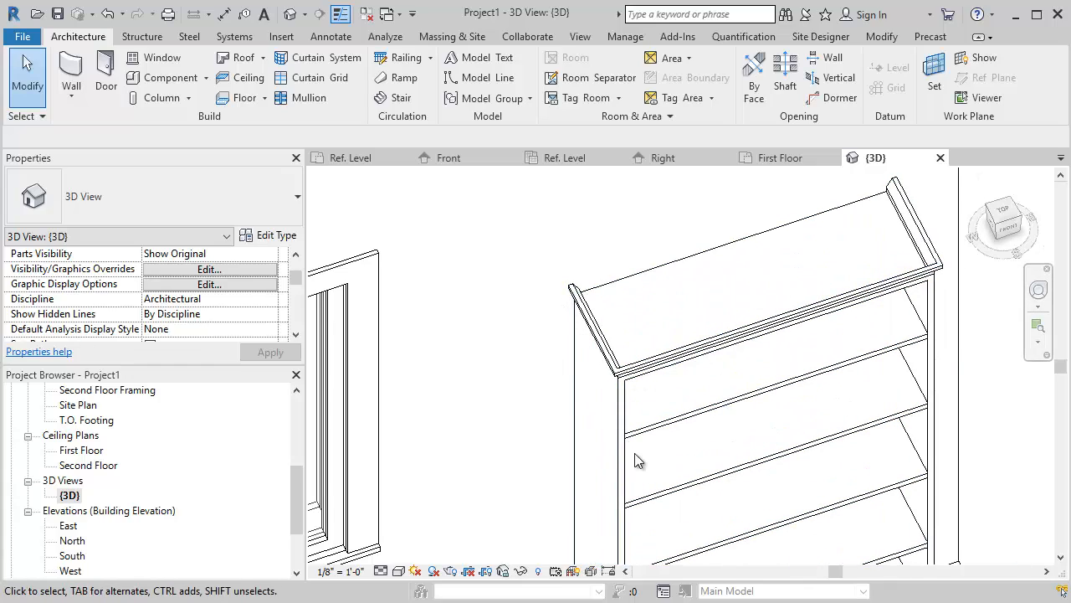
{"action": "scroll", "coordinate": [639, 460], "scroll_direction": "down", "scroll_amount": 3}
{"action": "middle_click_drag", "start_coordinate": [690, 449], "coordinate": [685, 410], "text": "shift"}
{"action": "middle_click_drag", "start_coordinate": [1003, 344], "coordinate": [789, 351]}
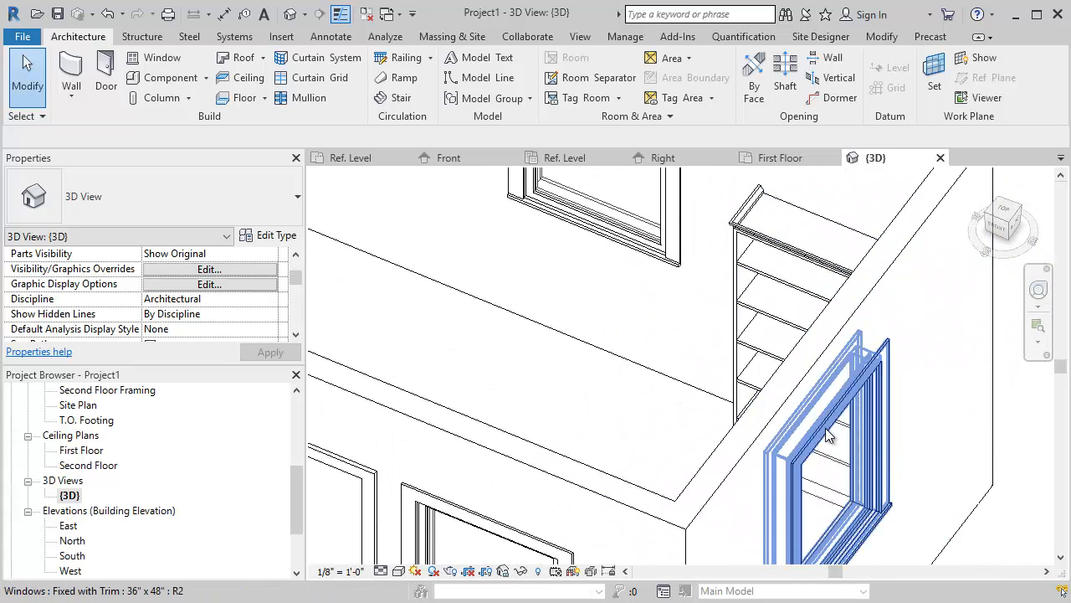